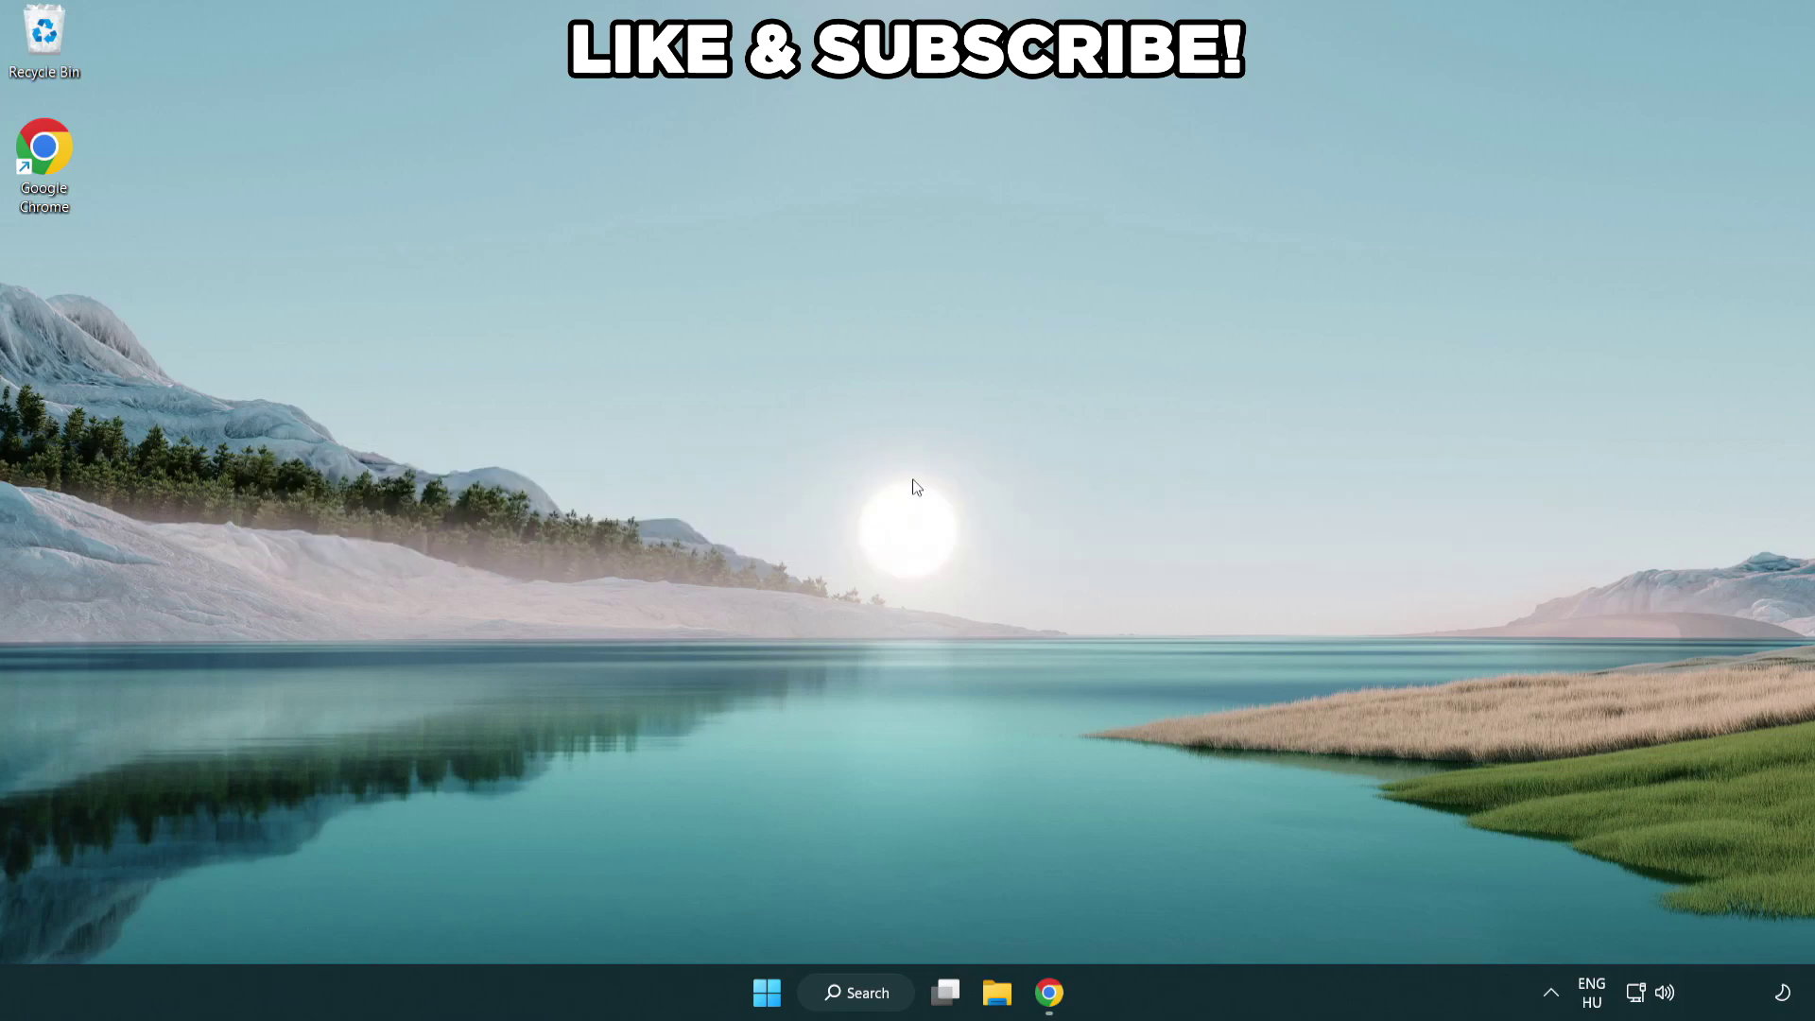
Step: Make High performance the active power plan in Power Options, replacing Balanced, and close the window
left_click(872, 1000)
type("e")
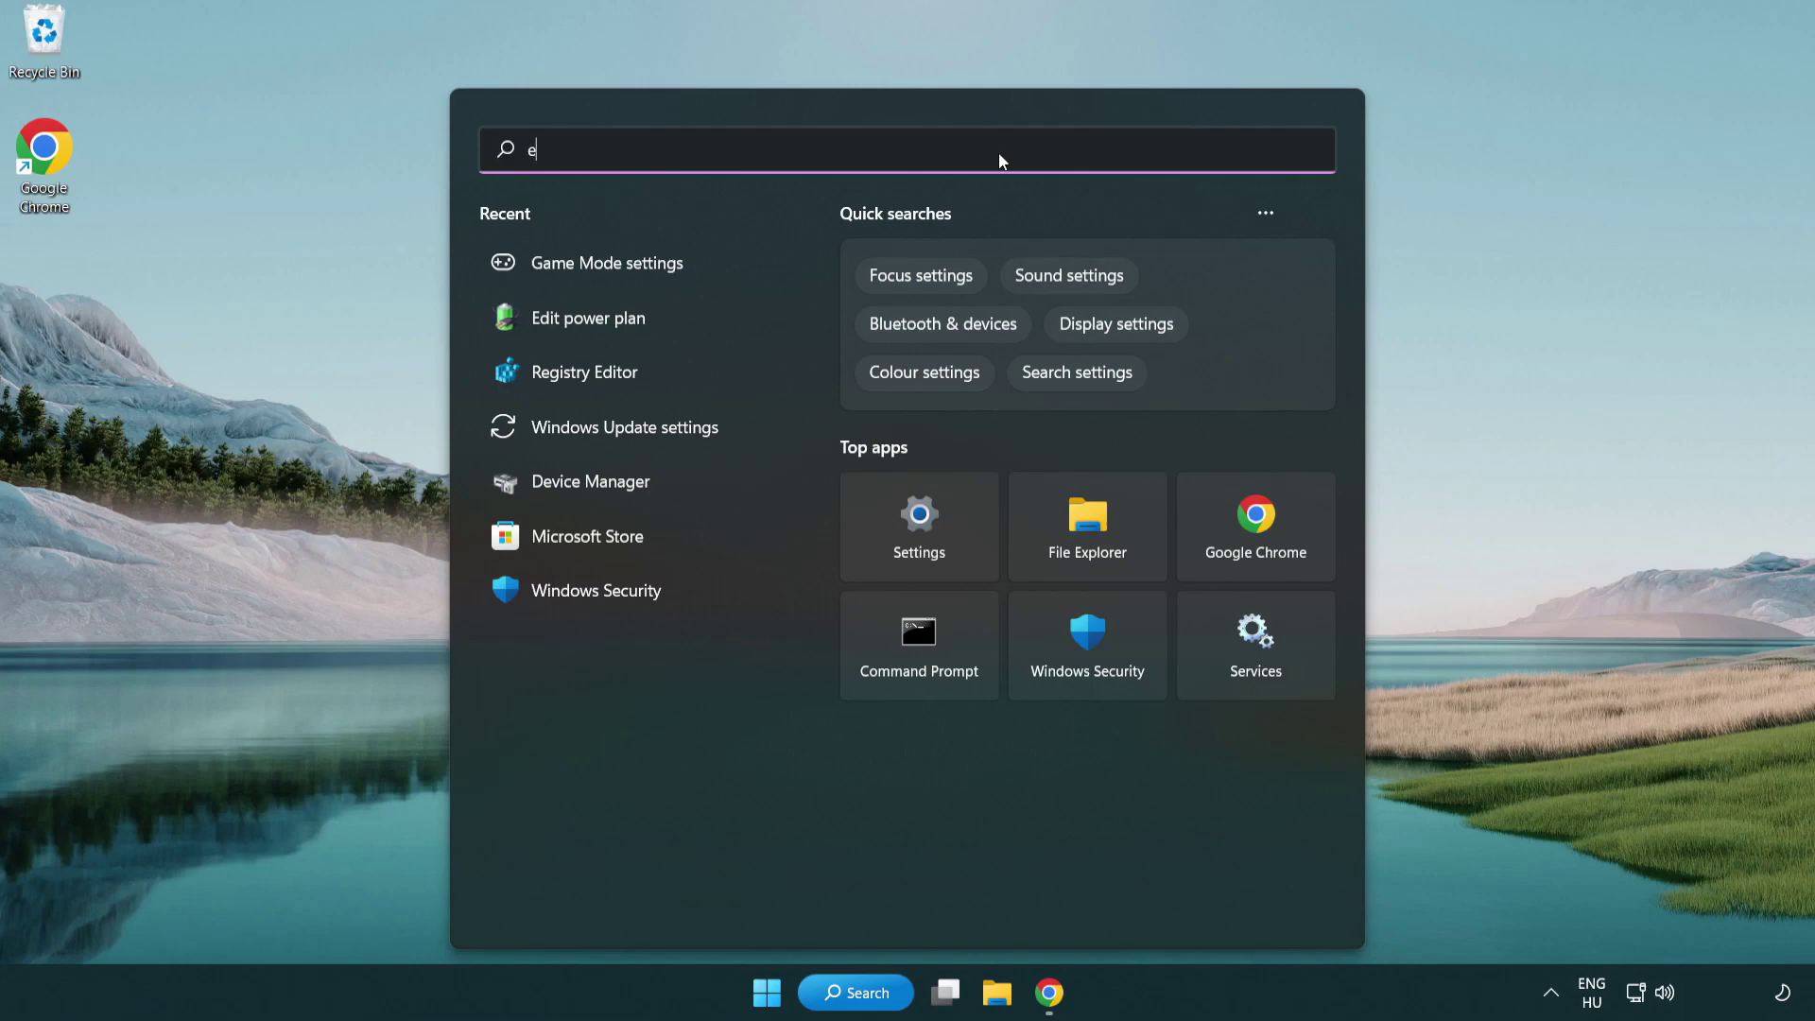
type("dit power plan")
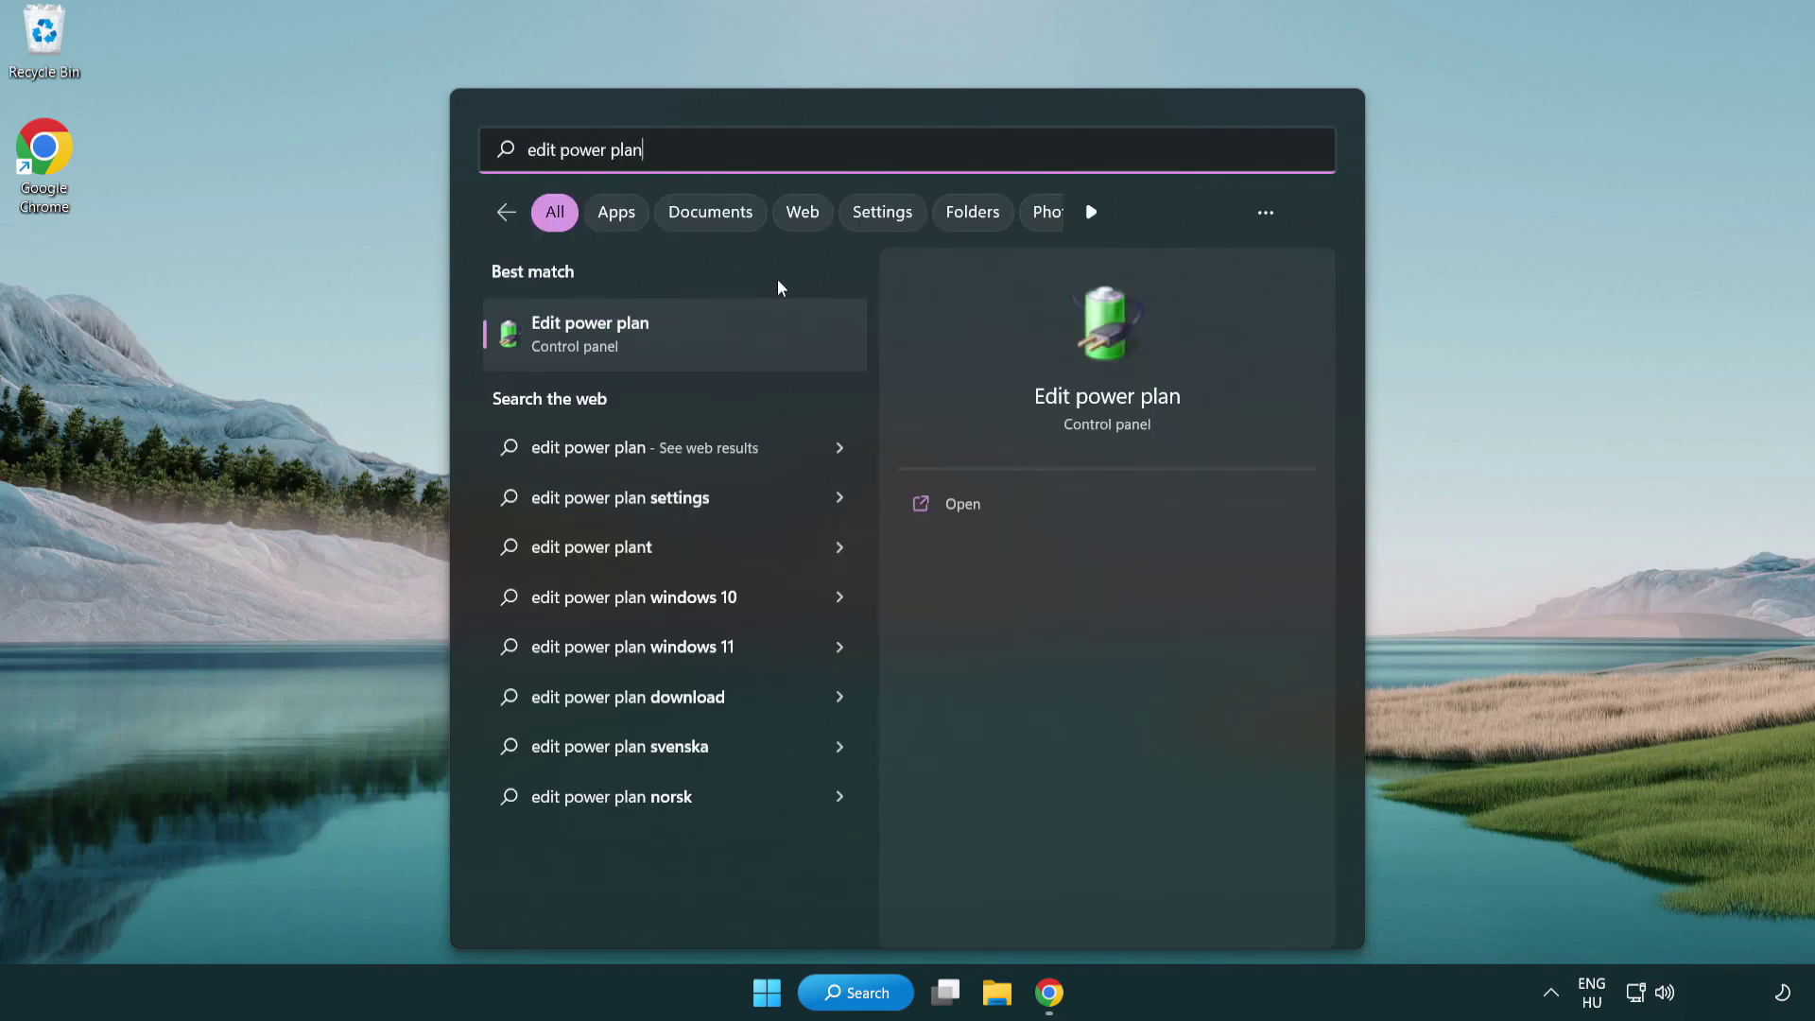
left_click(684, 344)
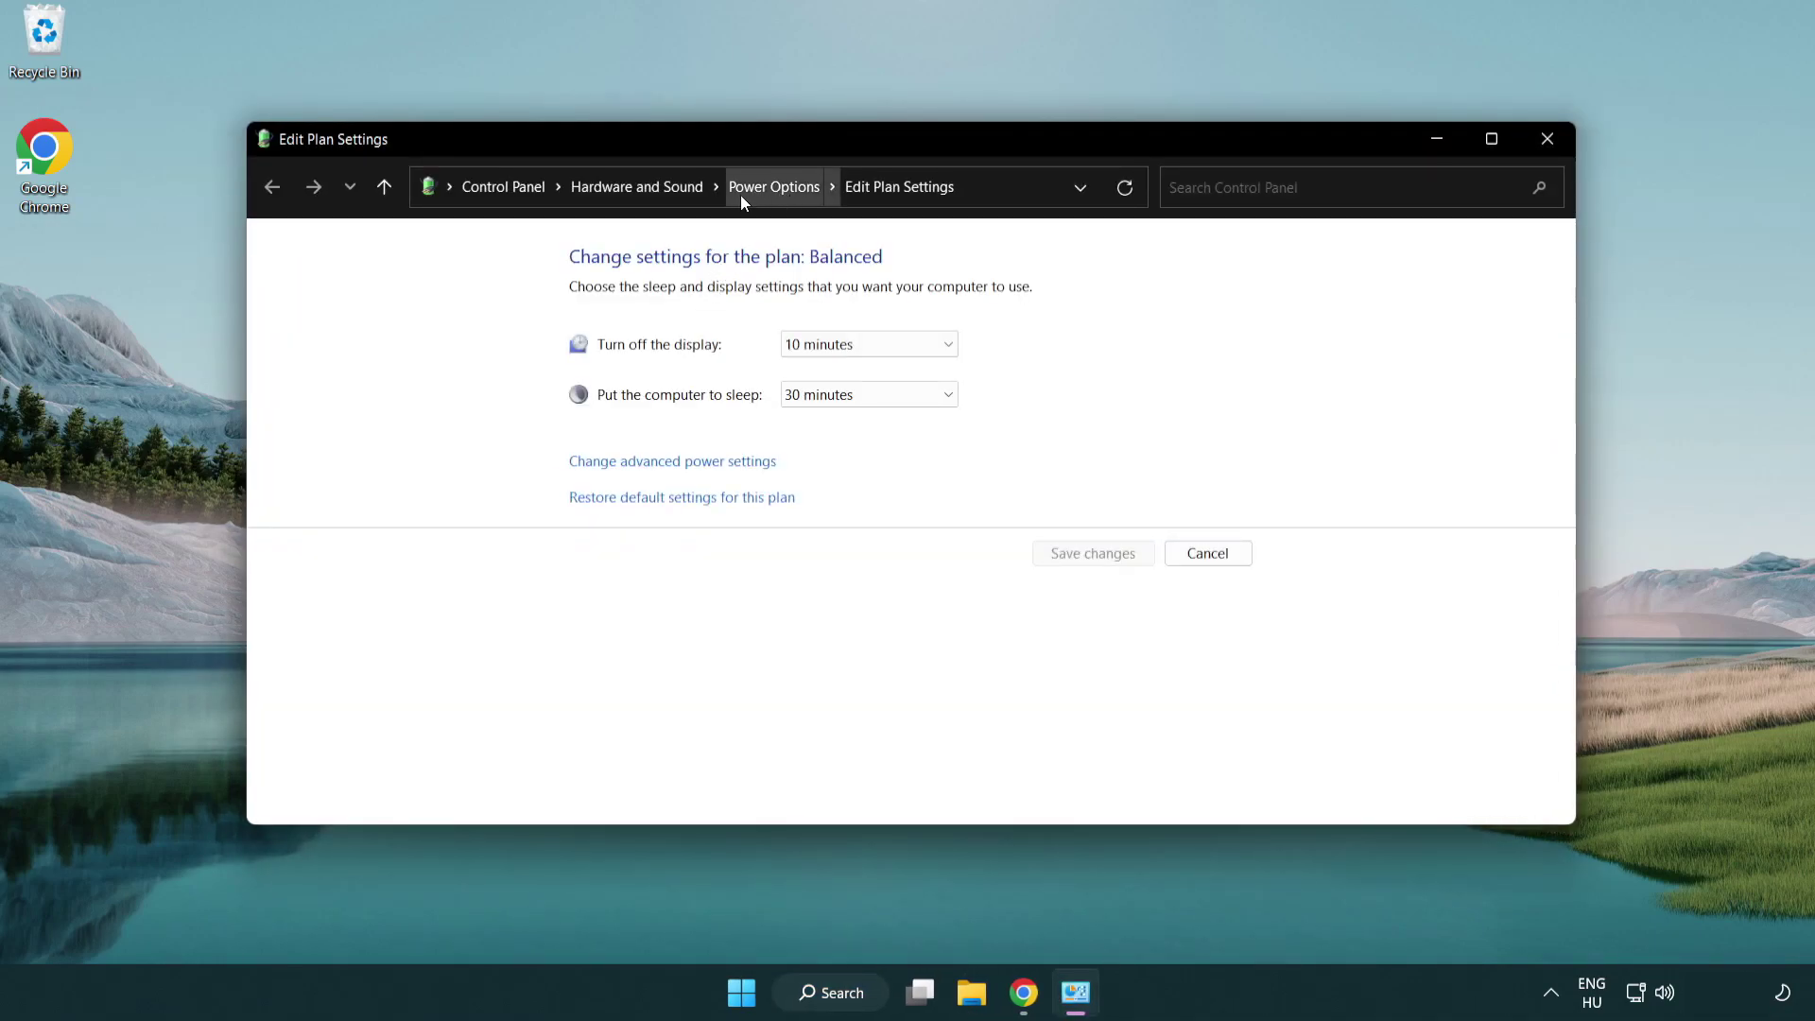
left_click(791, 198)
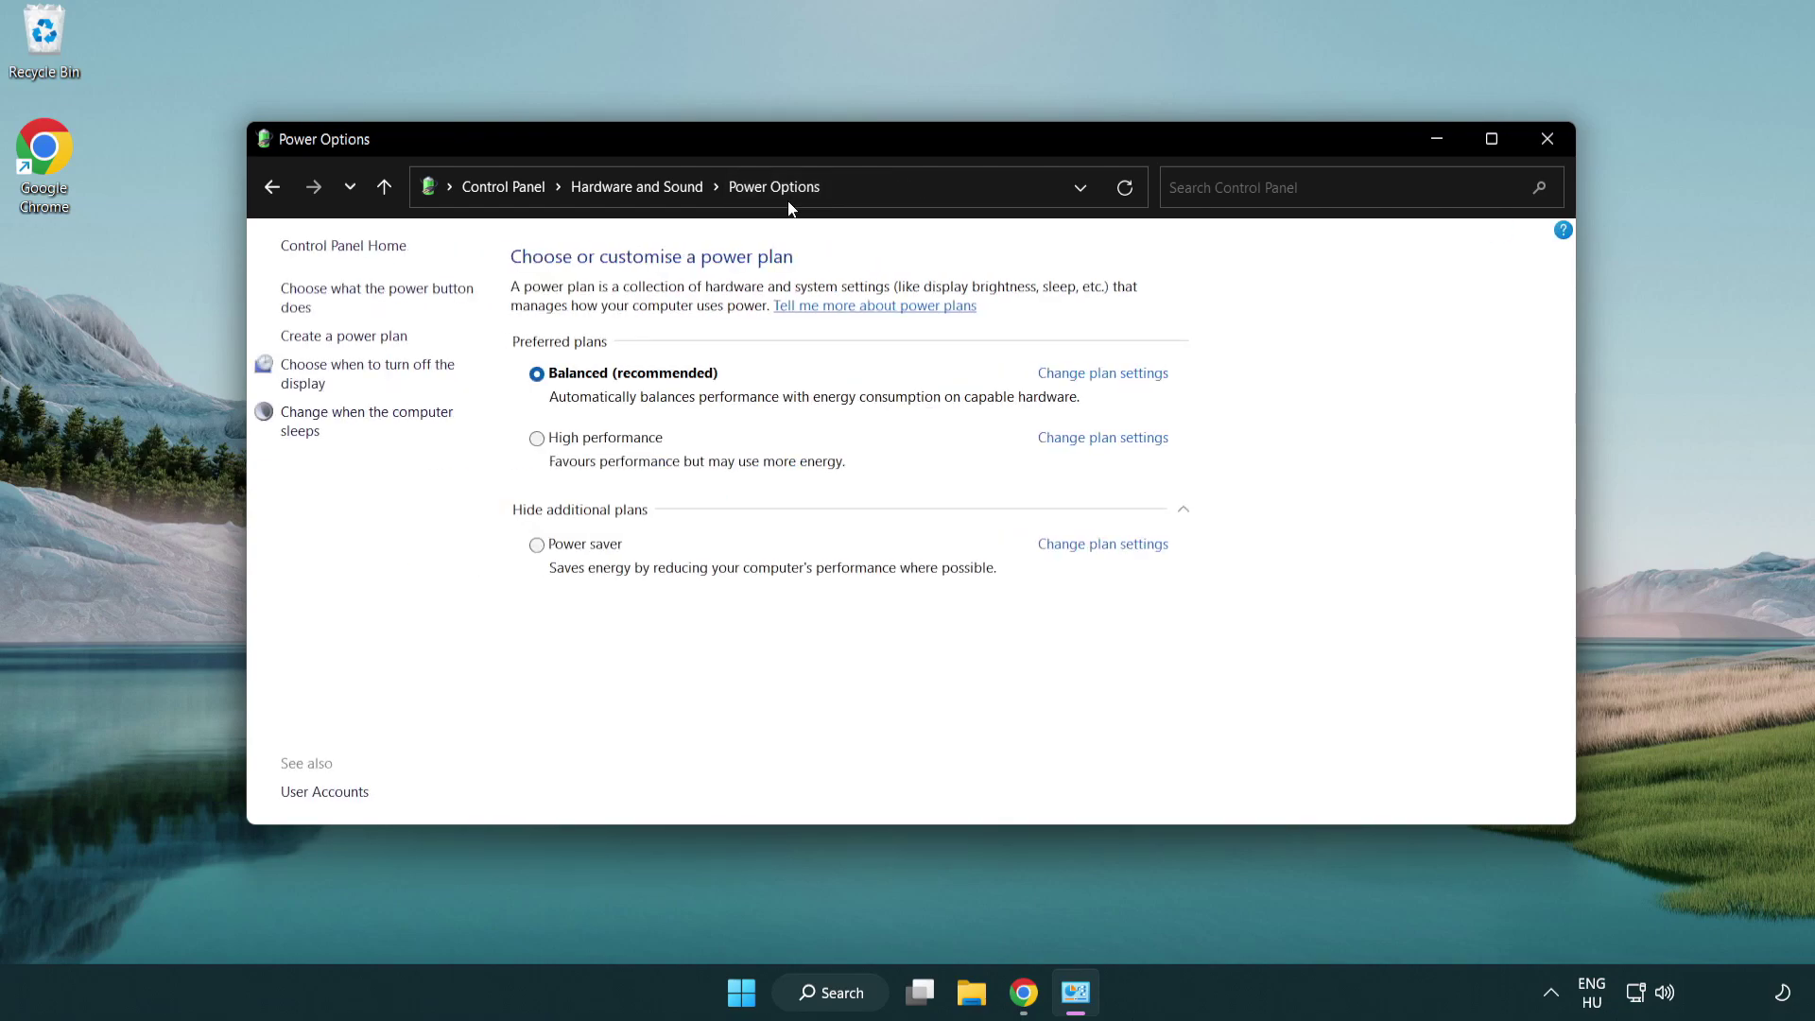
left_click(537, 439)
left_click(1544, 140)
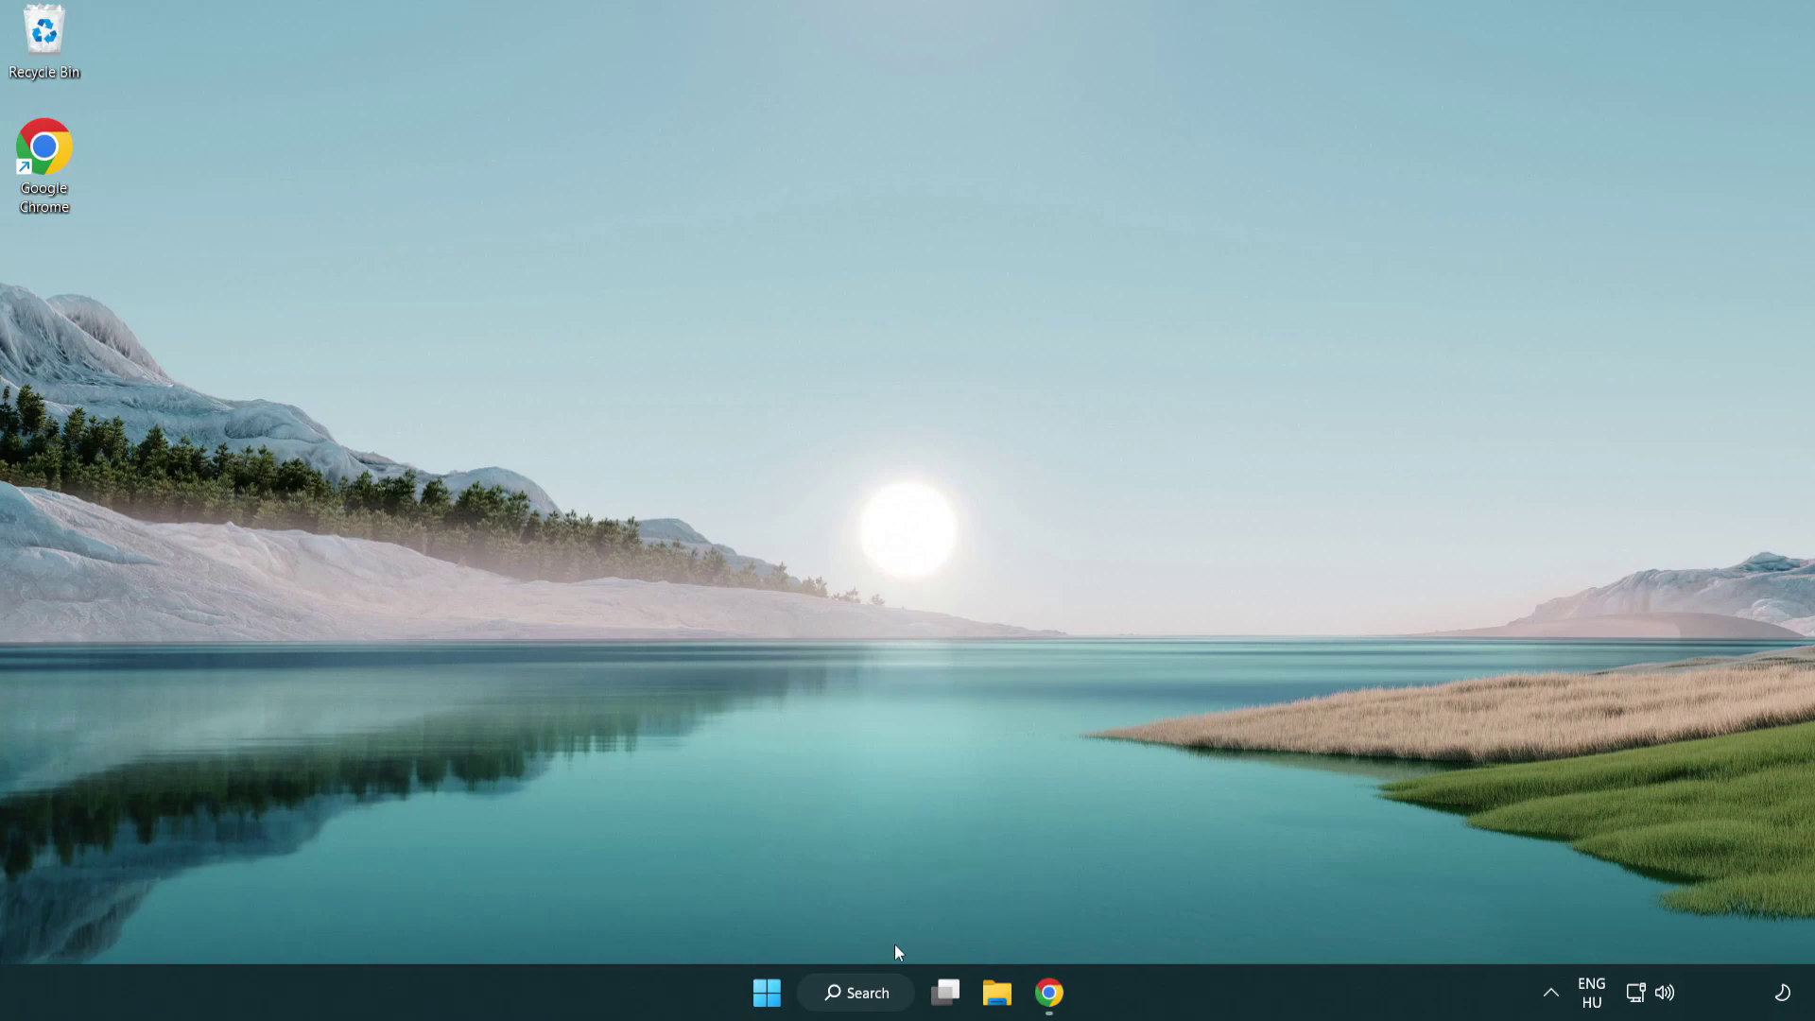
left_click(879, 991)
type("d")
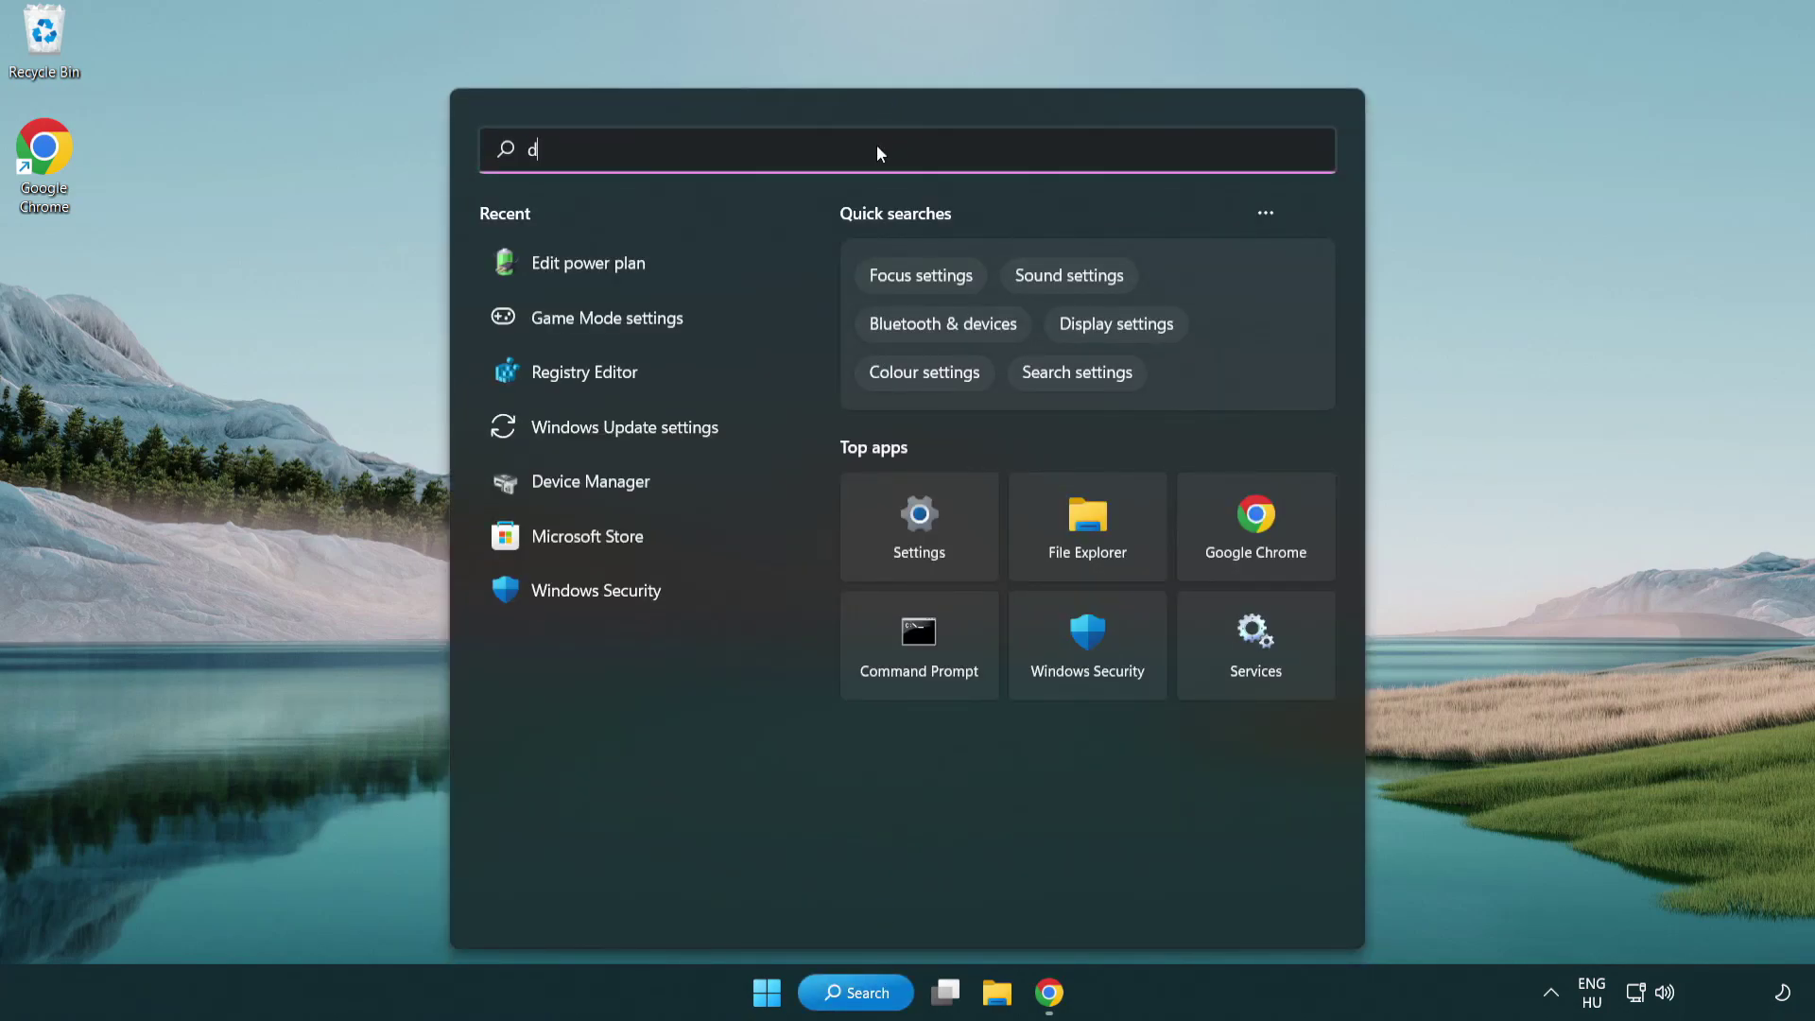
type("evice manager")
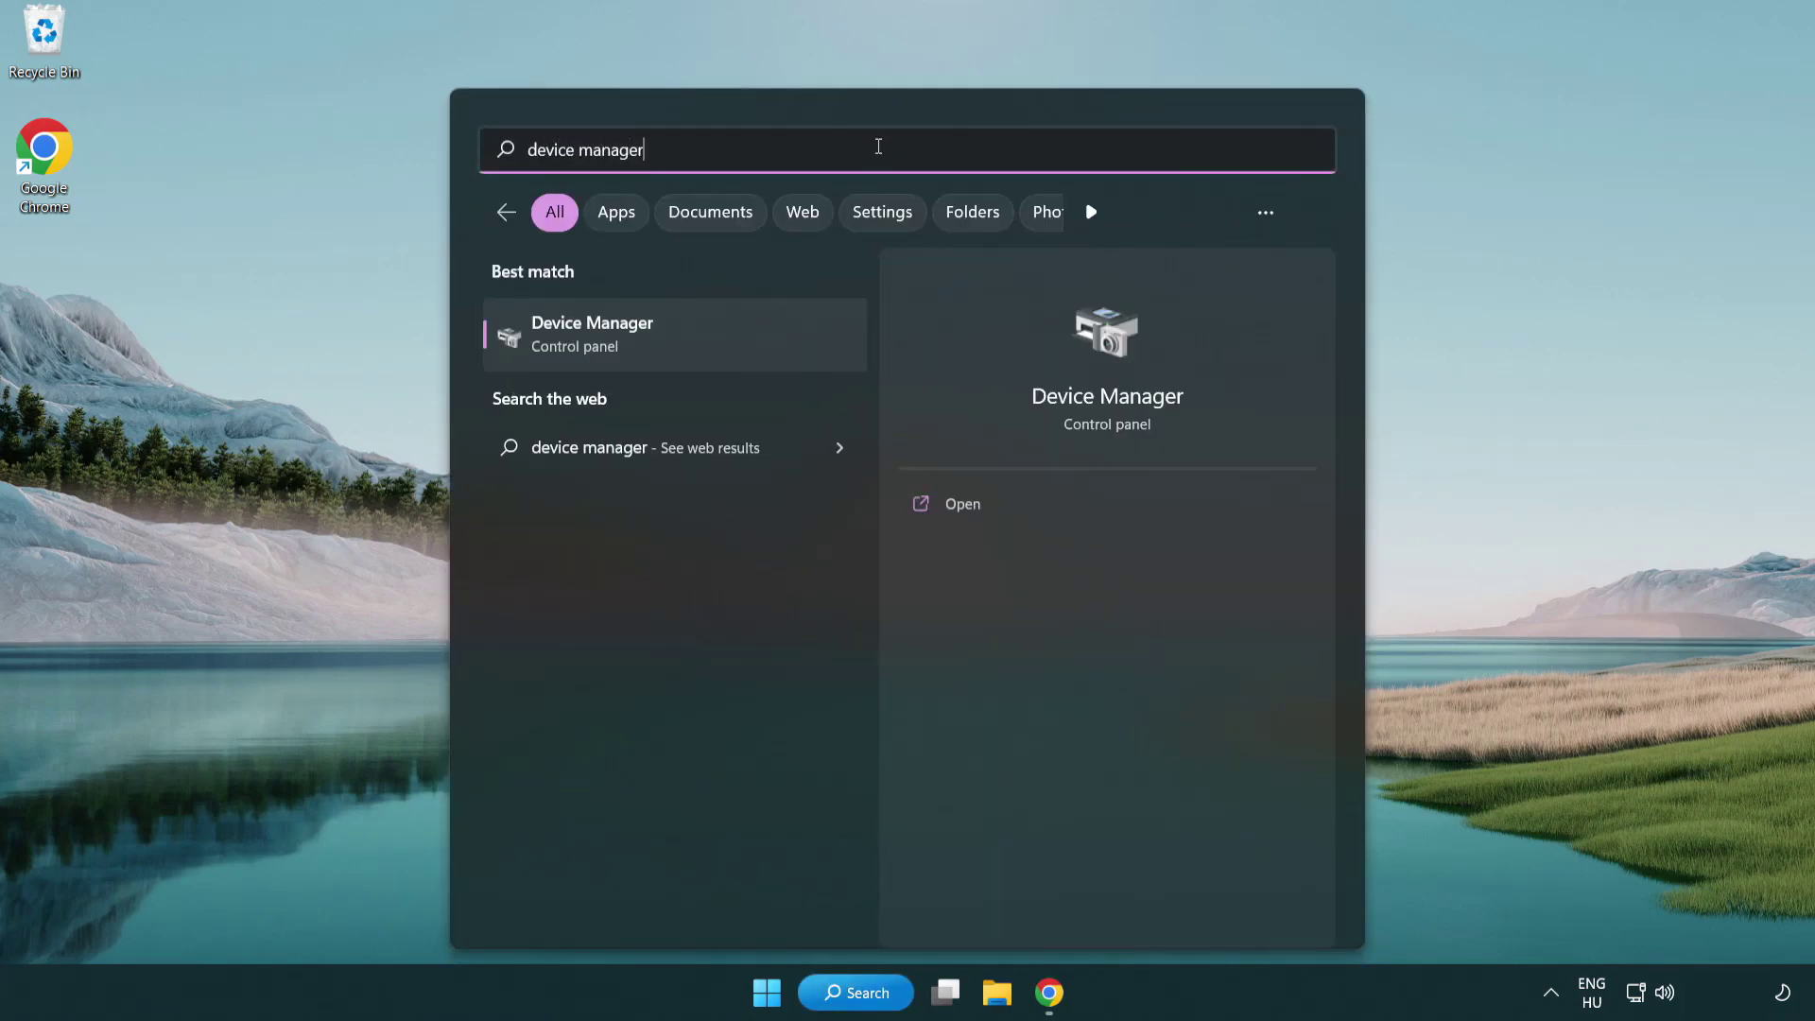
left_click(694, 339)
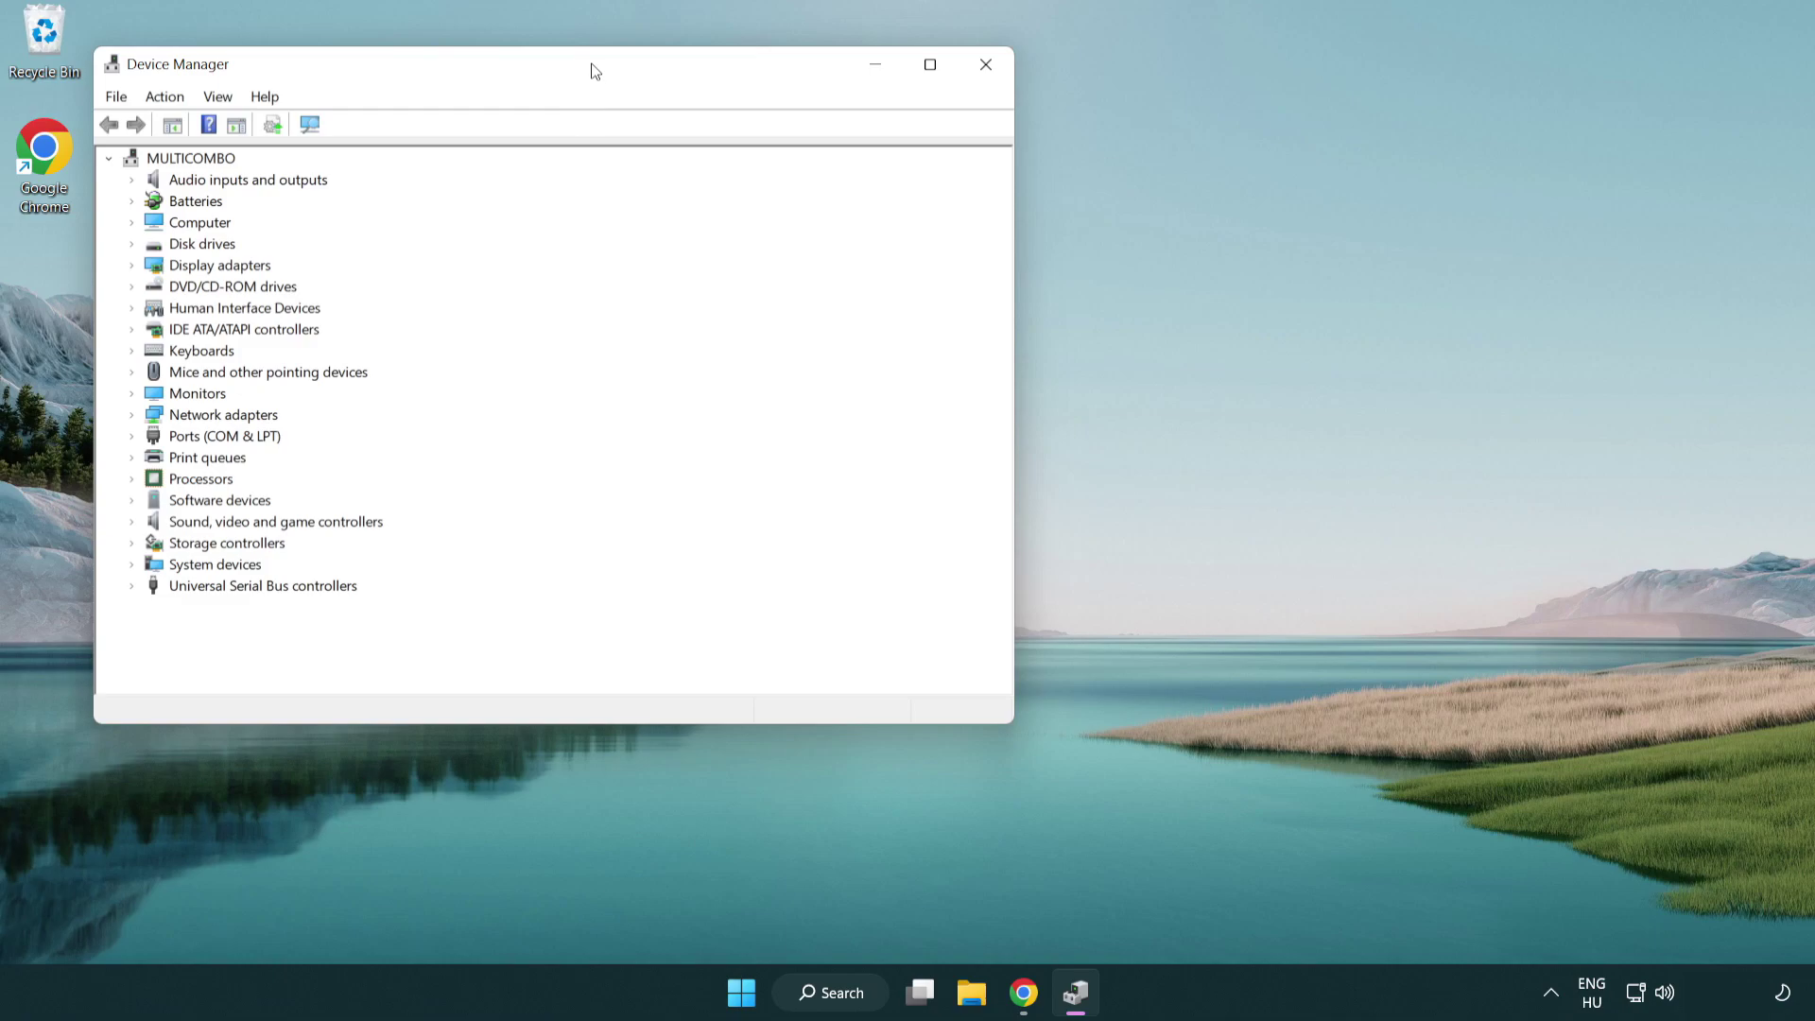
left_click_drag(595, 71, 933, 170)
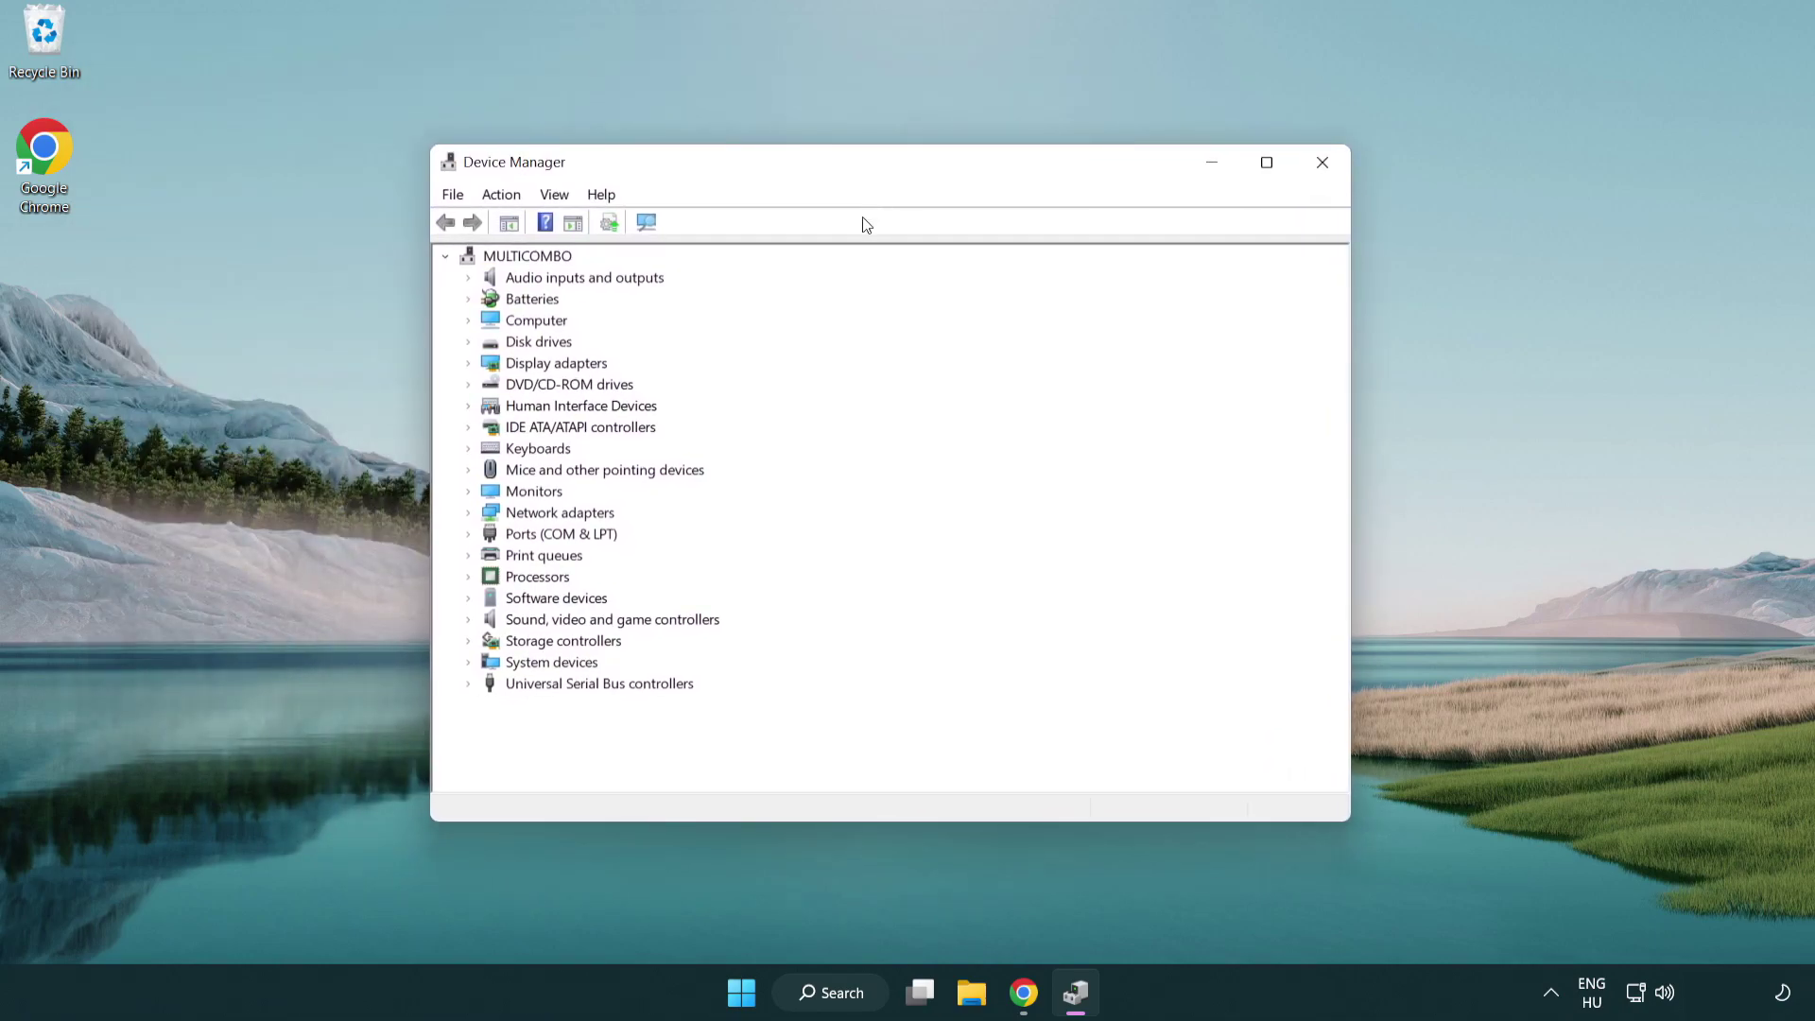
left_click(490, 362)
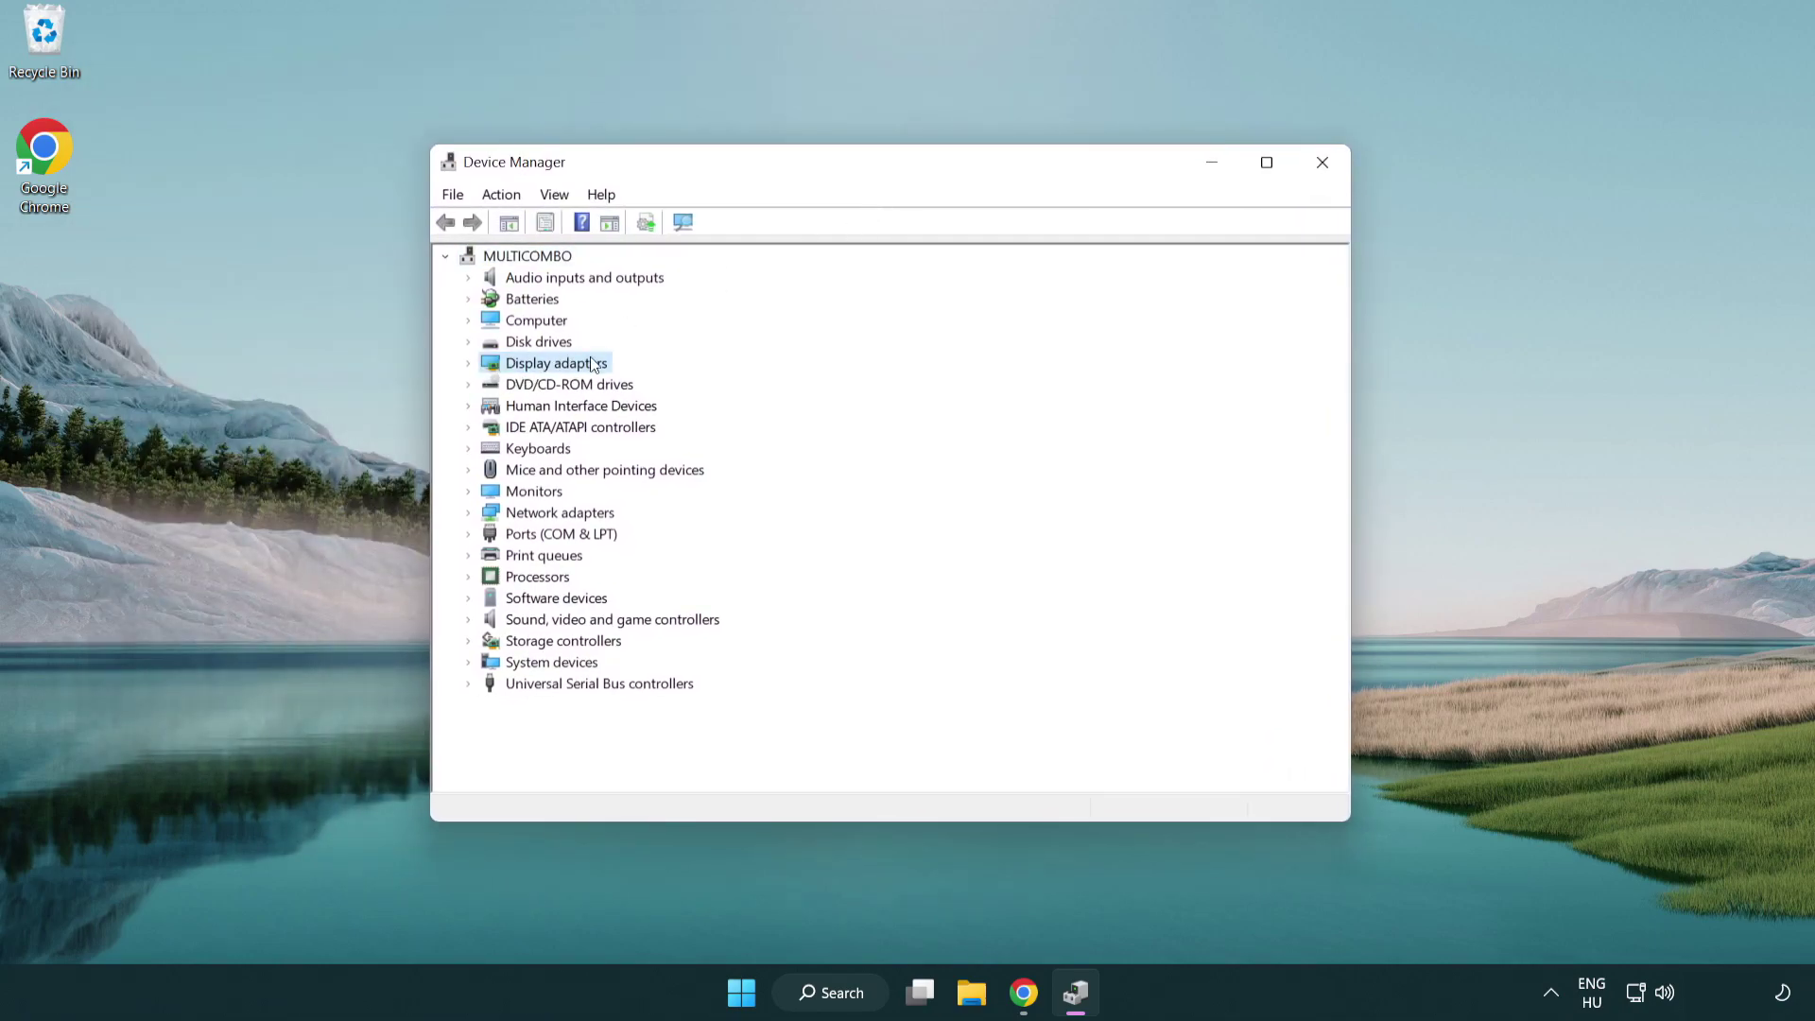
left_click(470, 363)
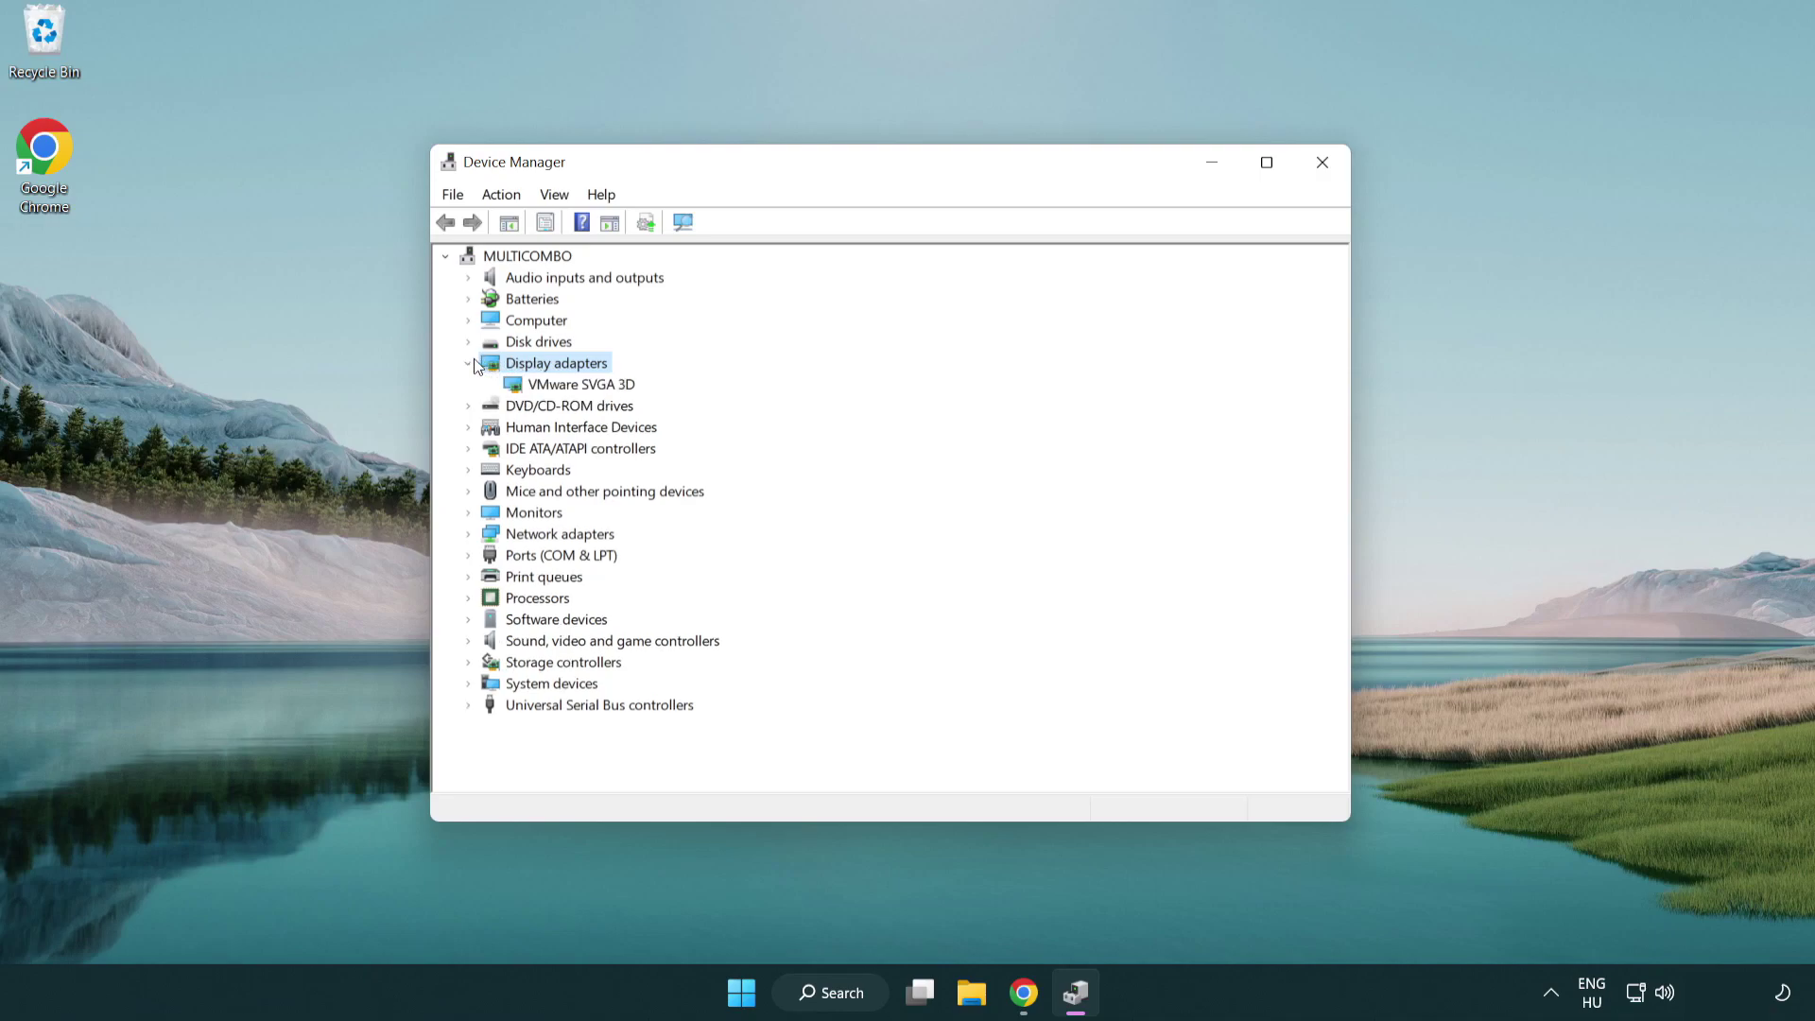
left_click(529, 384)
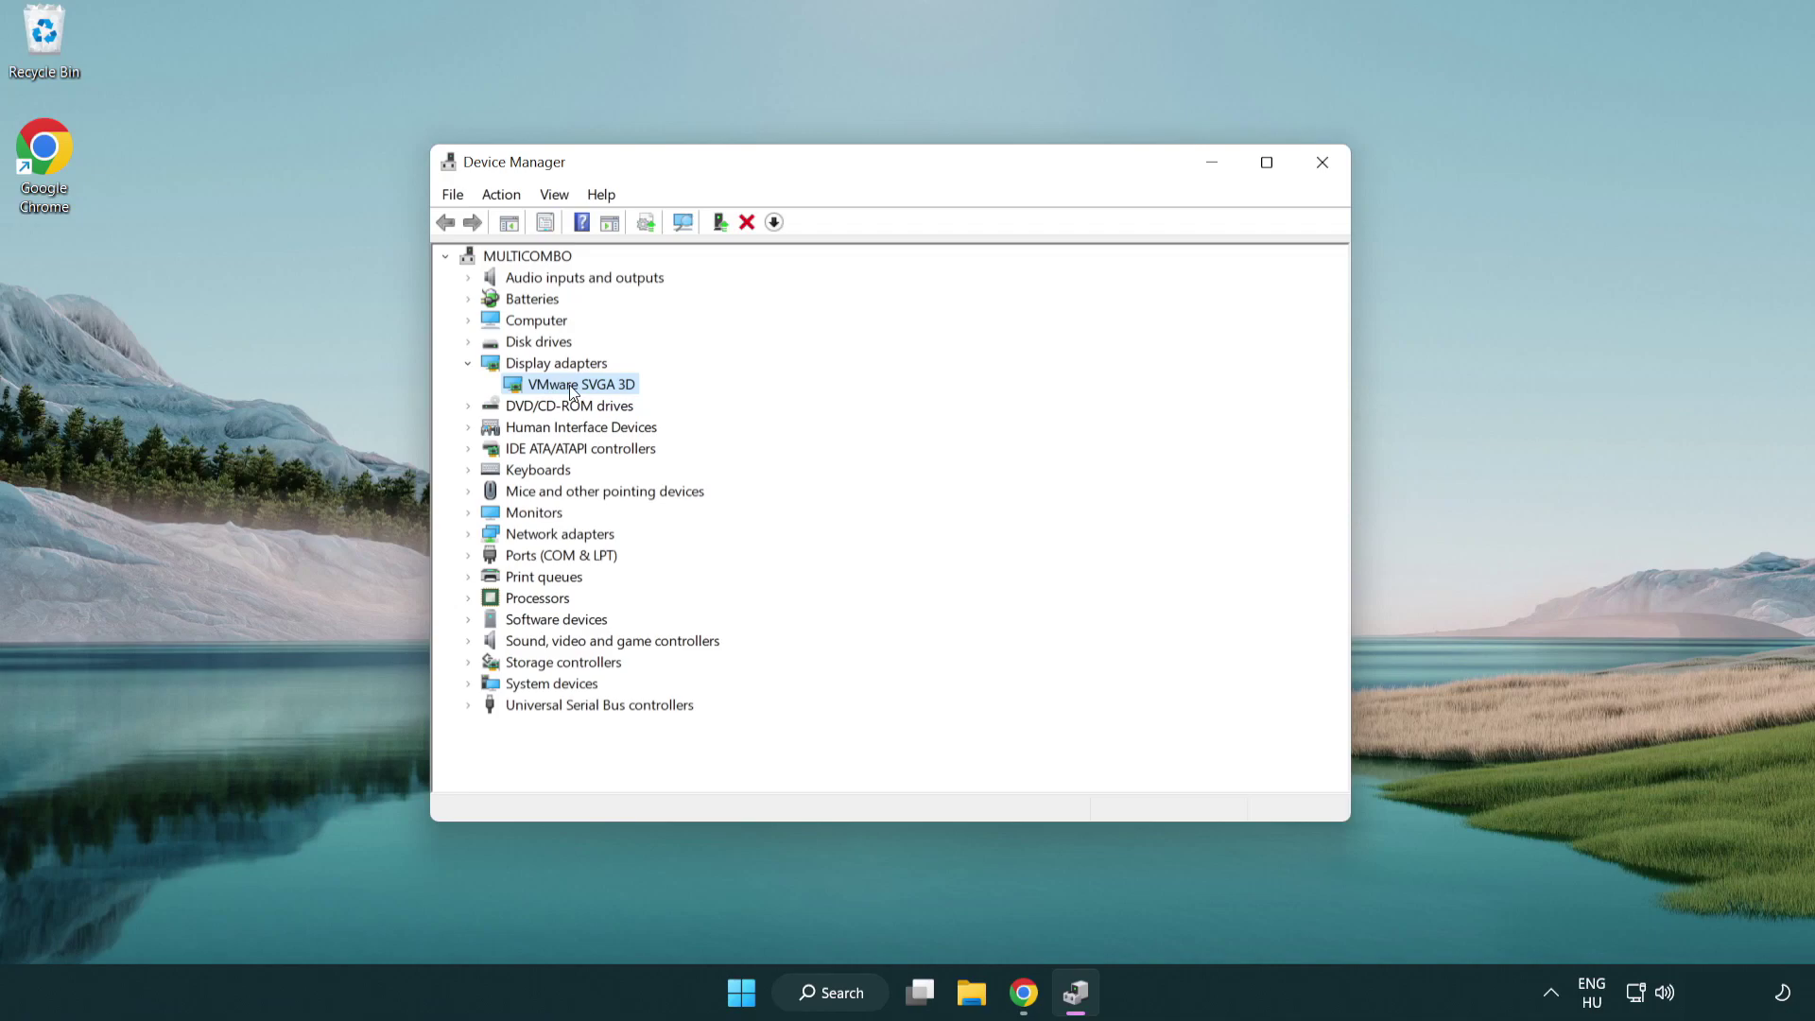
right_click(572, 391)
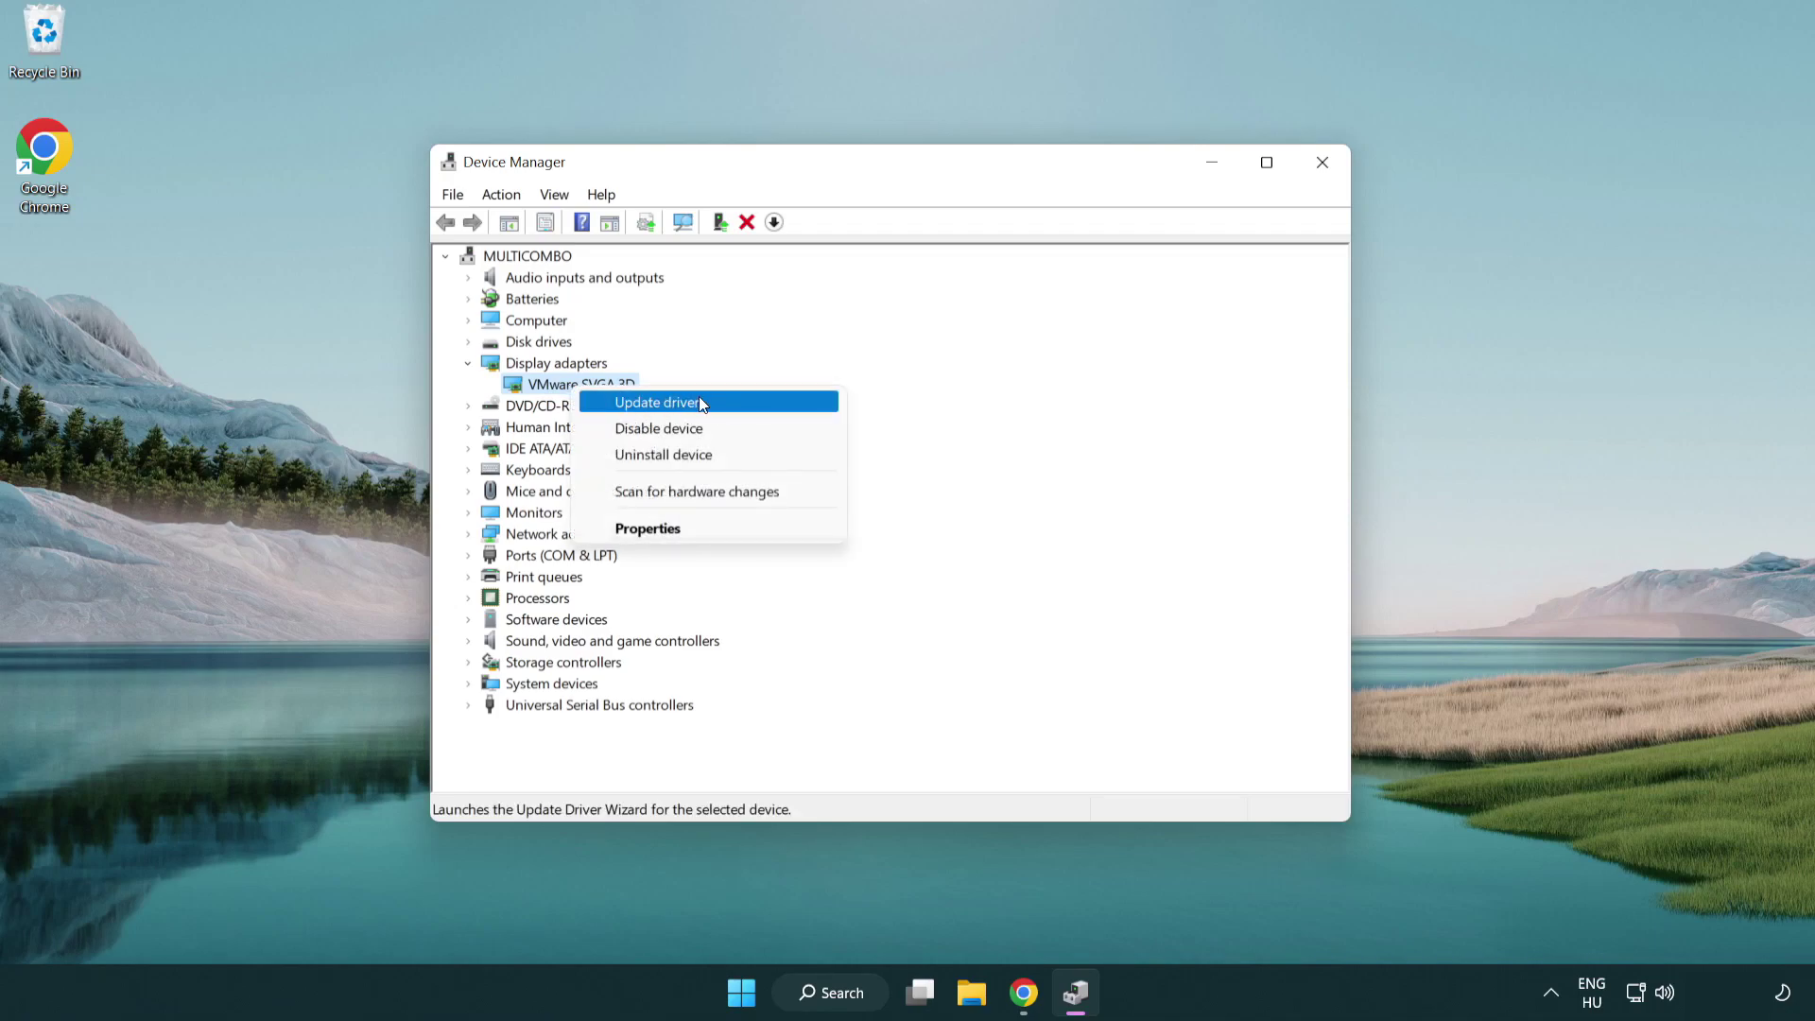
left_click(724, 405)
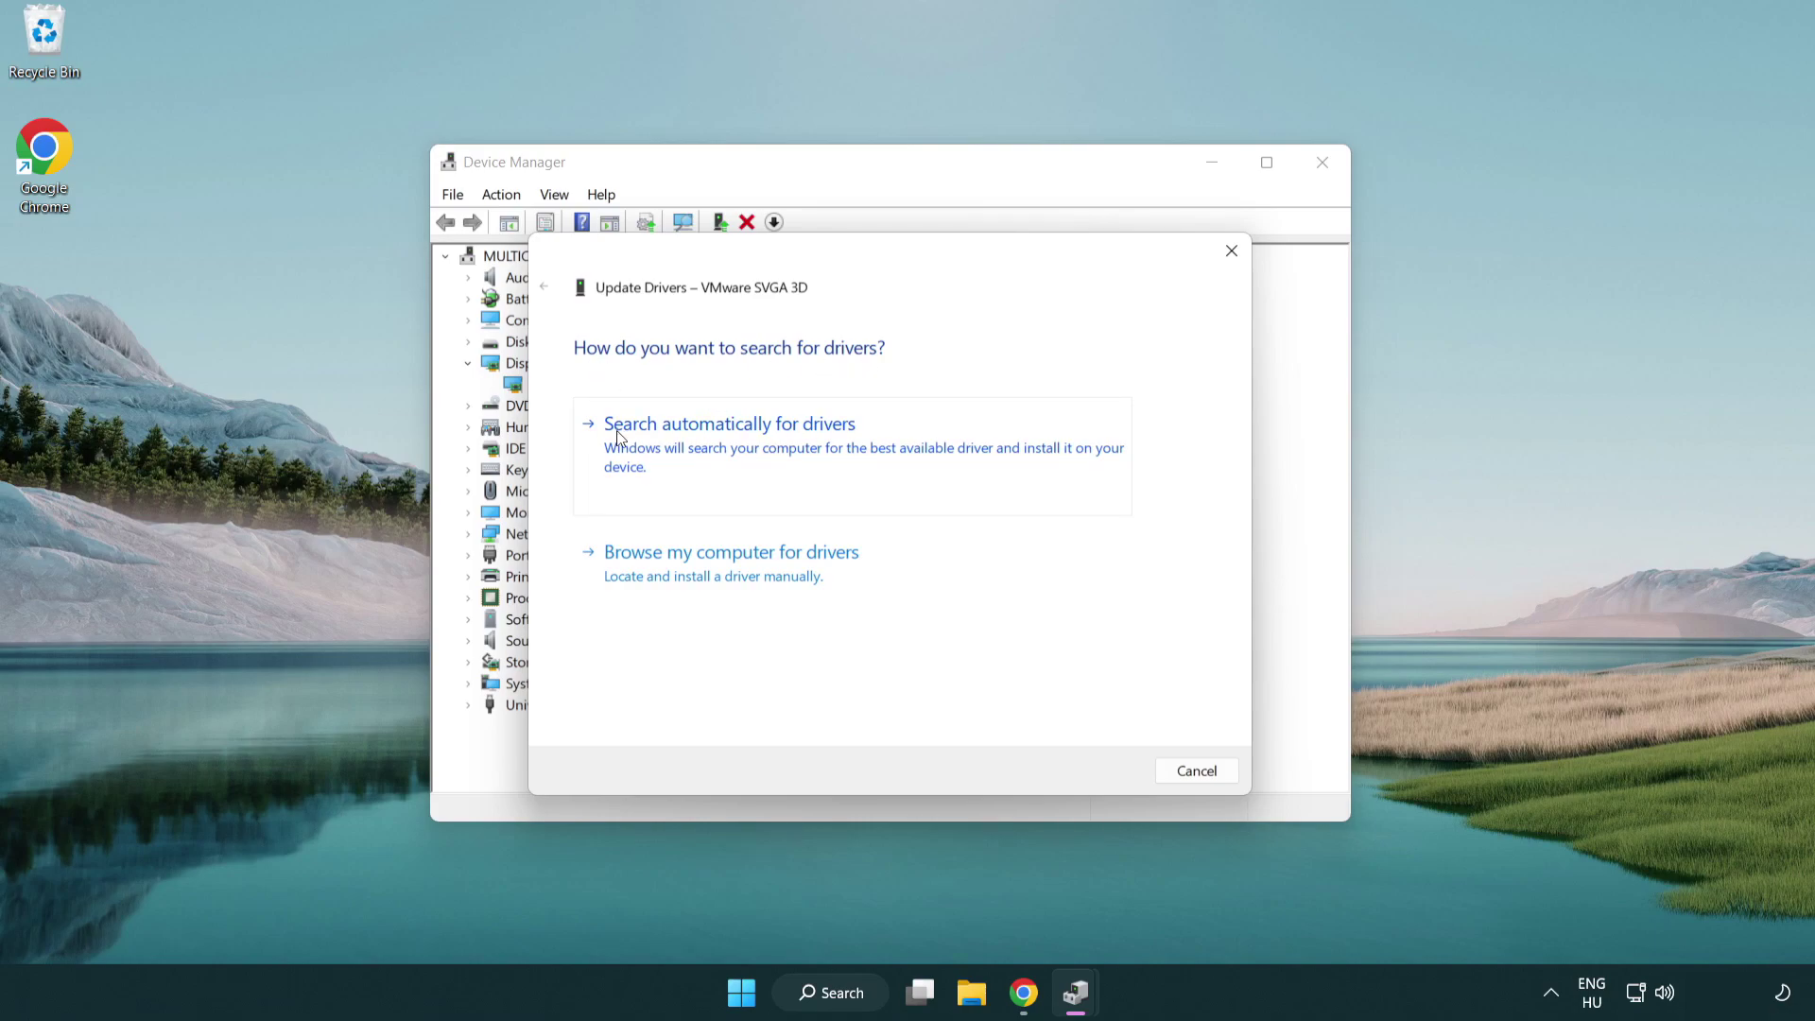
left_click(745, 444)
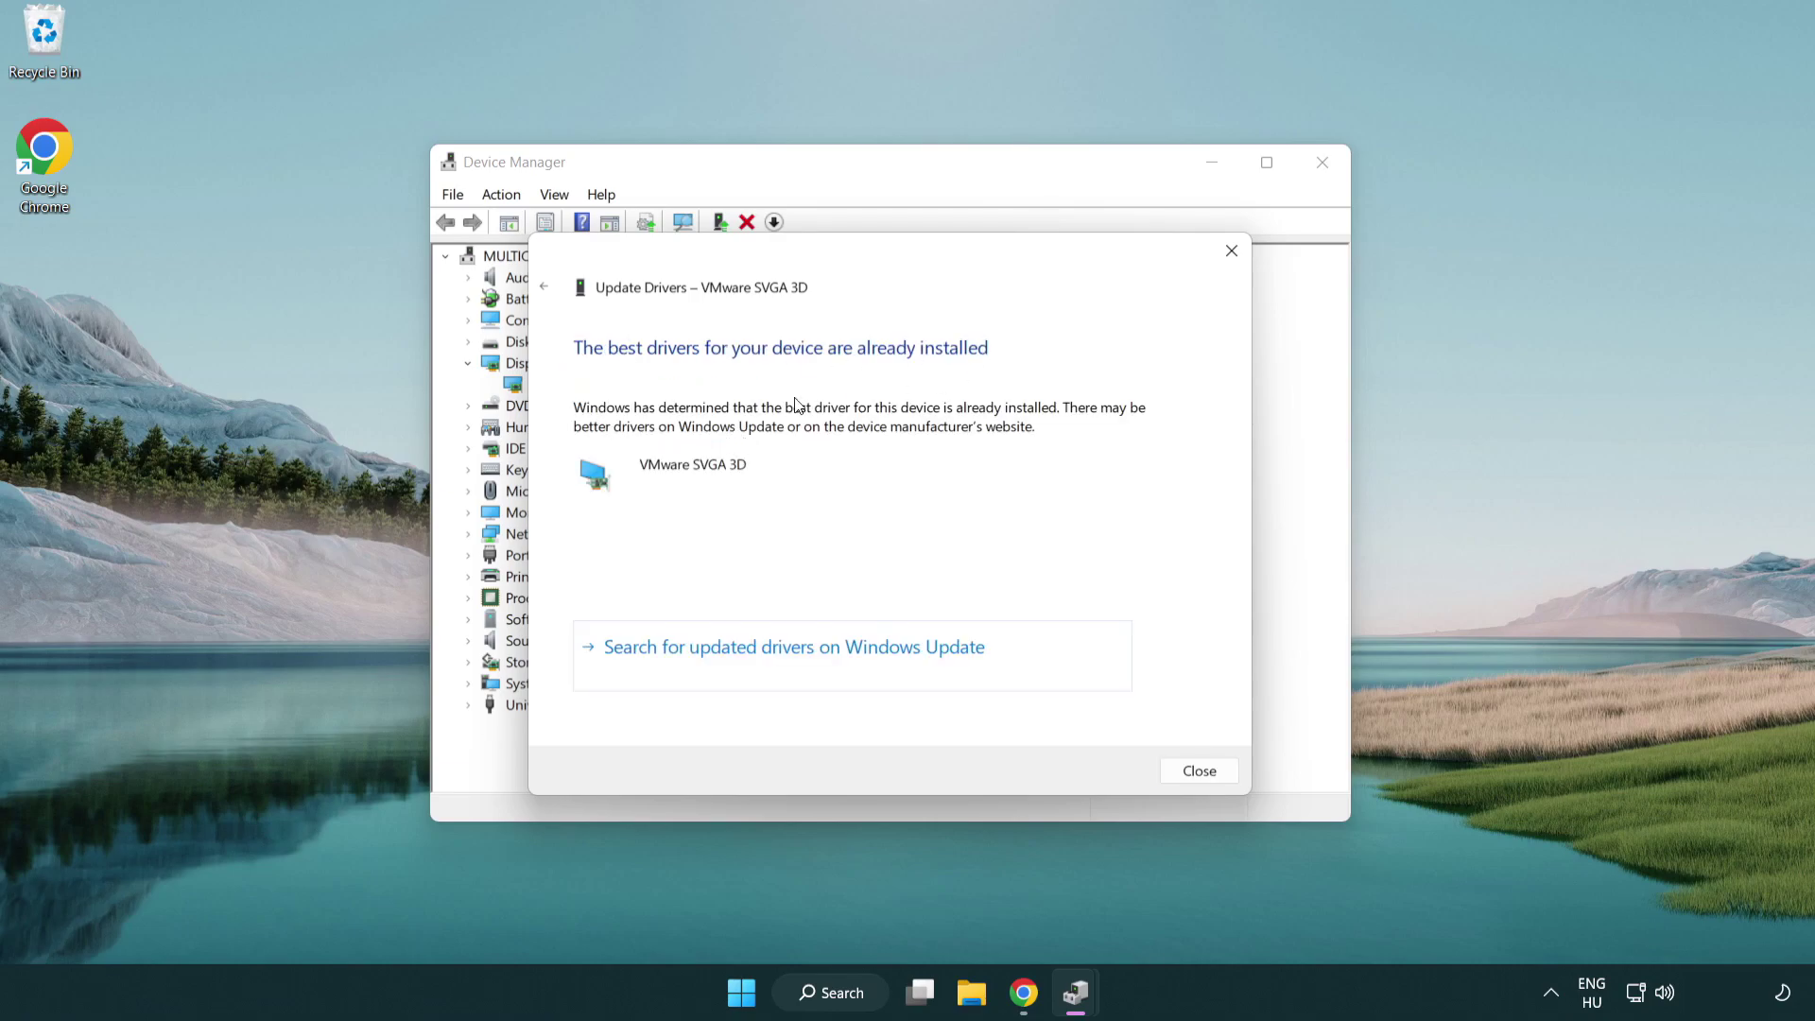
left_click(1197, 772)
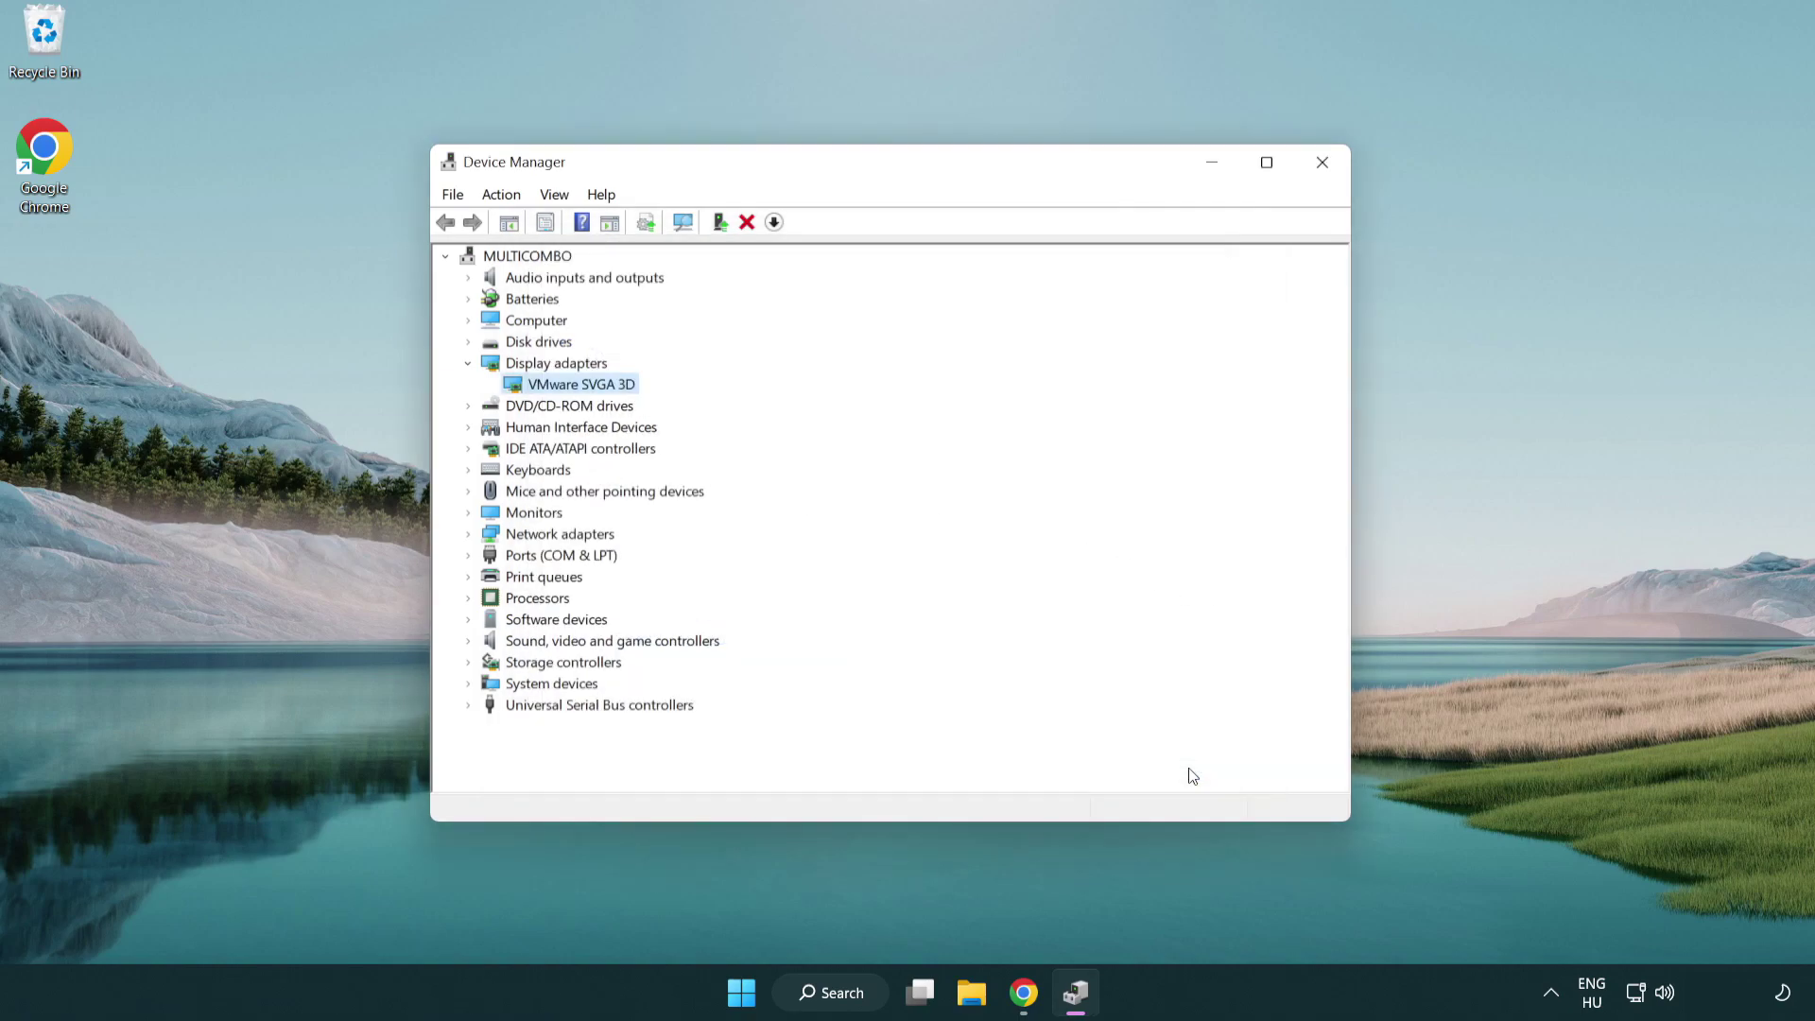
left_click(1321, 166)
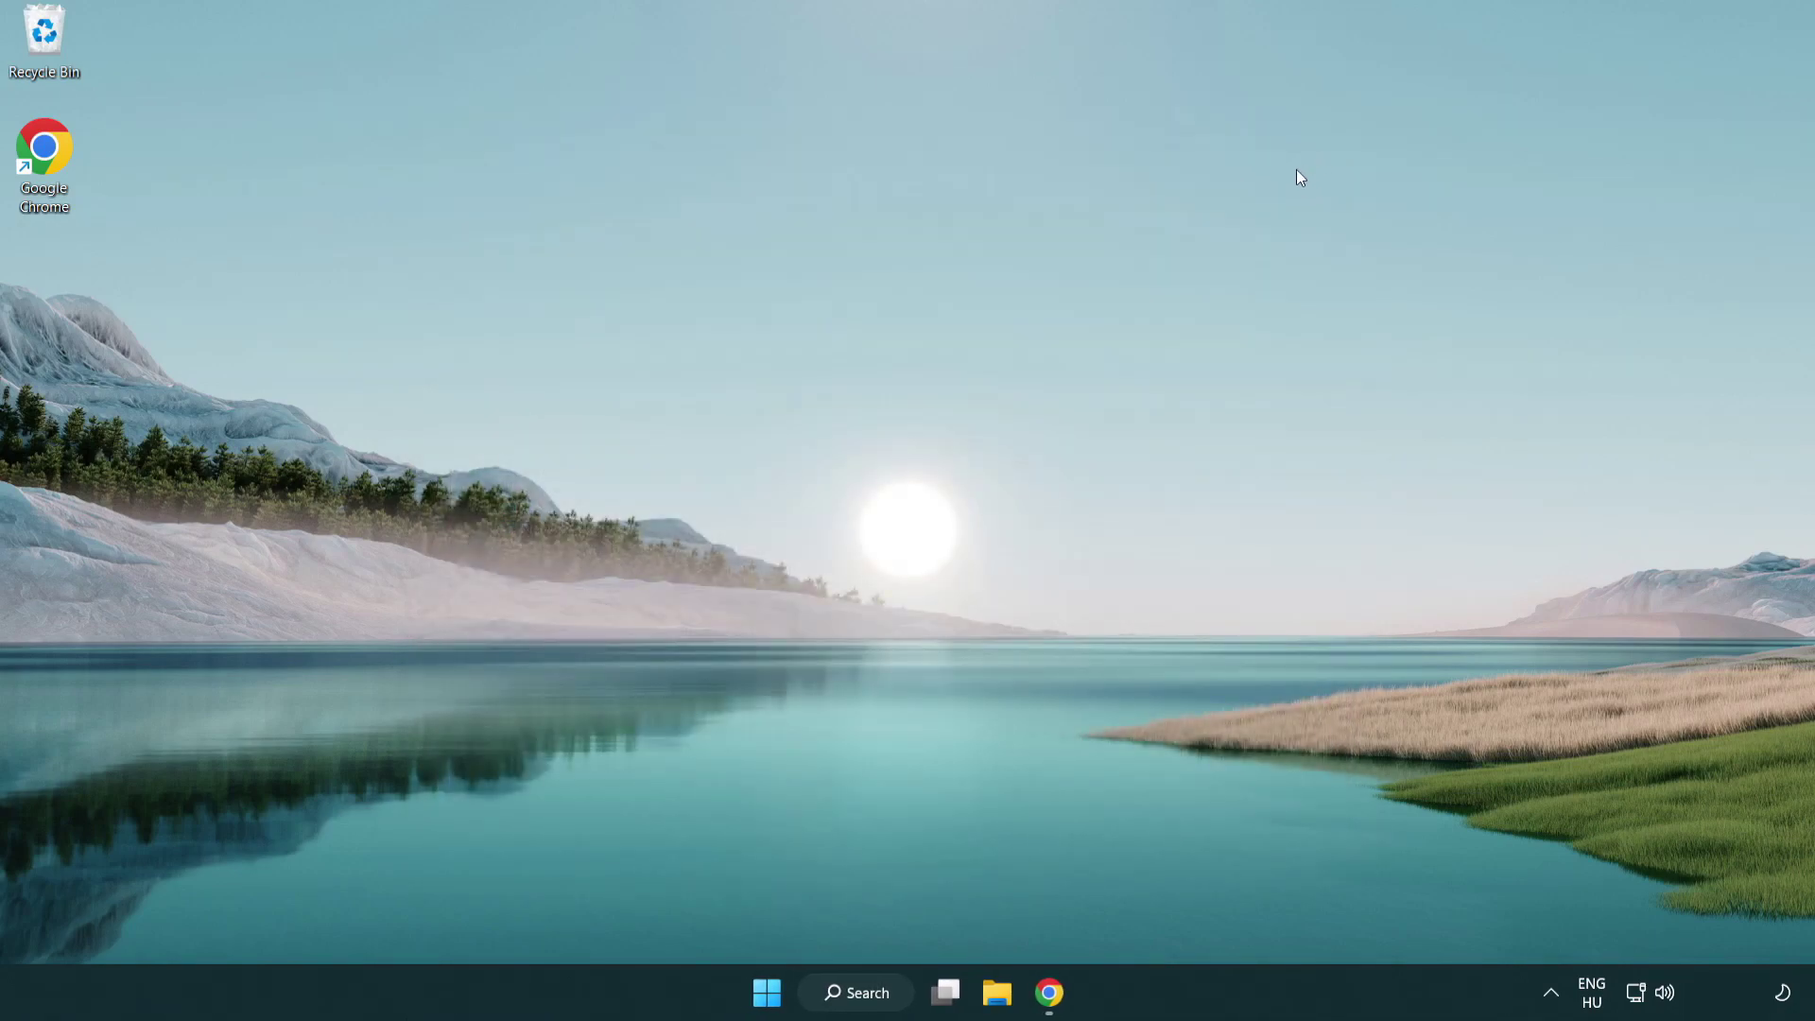
left_click(867, 1000)
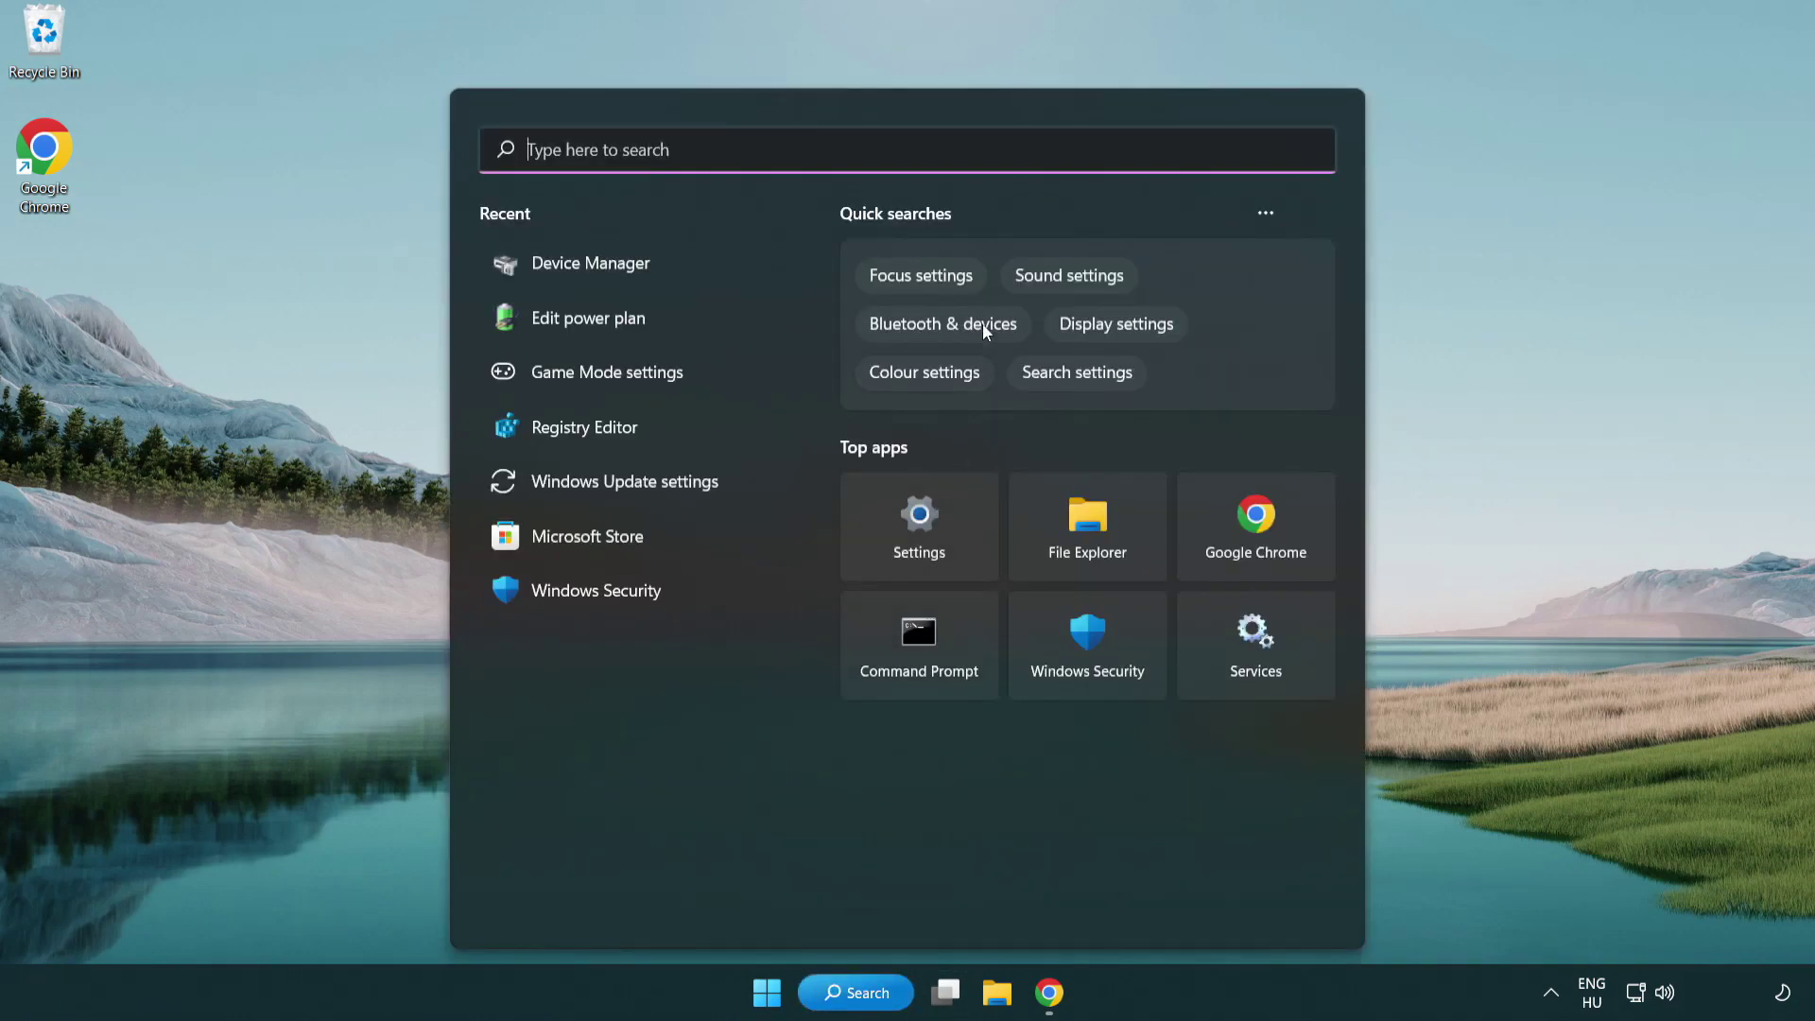
type("game mode")
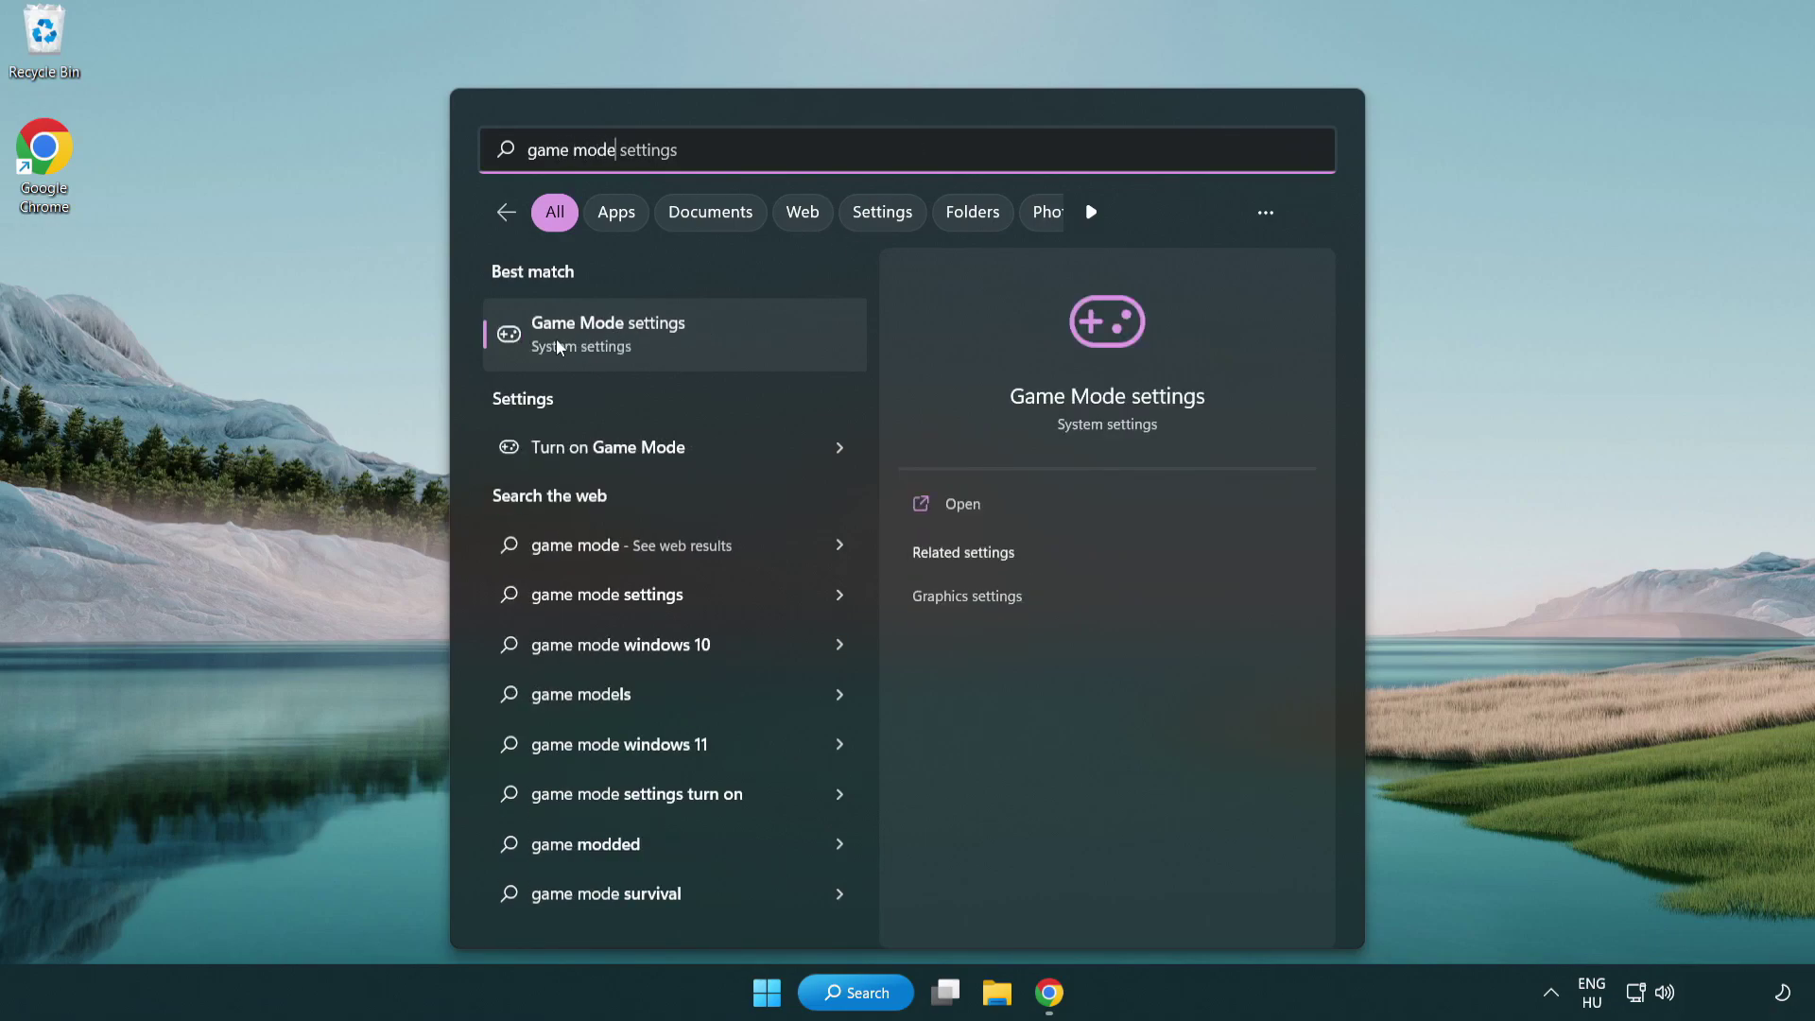
left_click(683, 346)
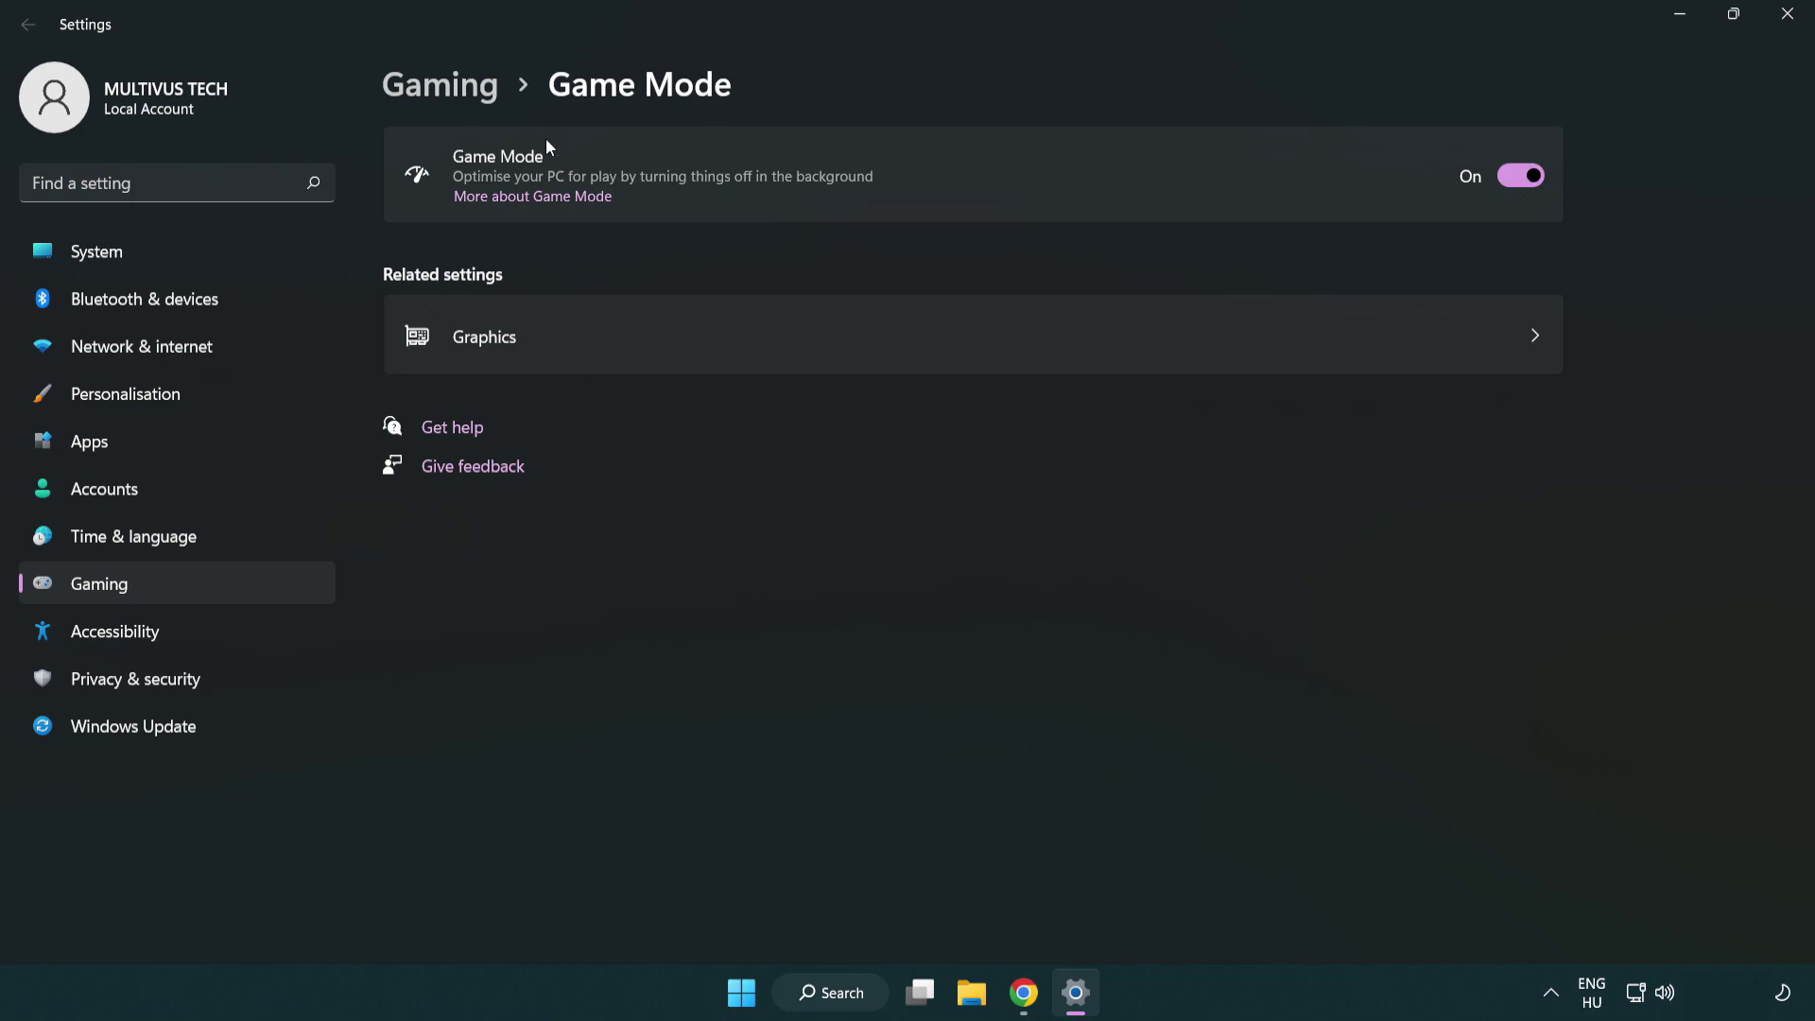
left_click(469, 100)
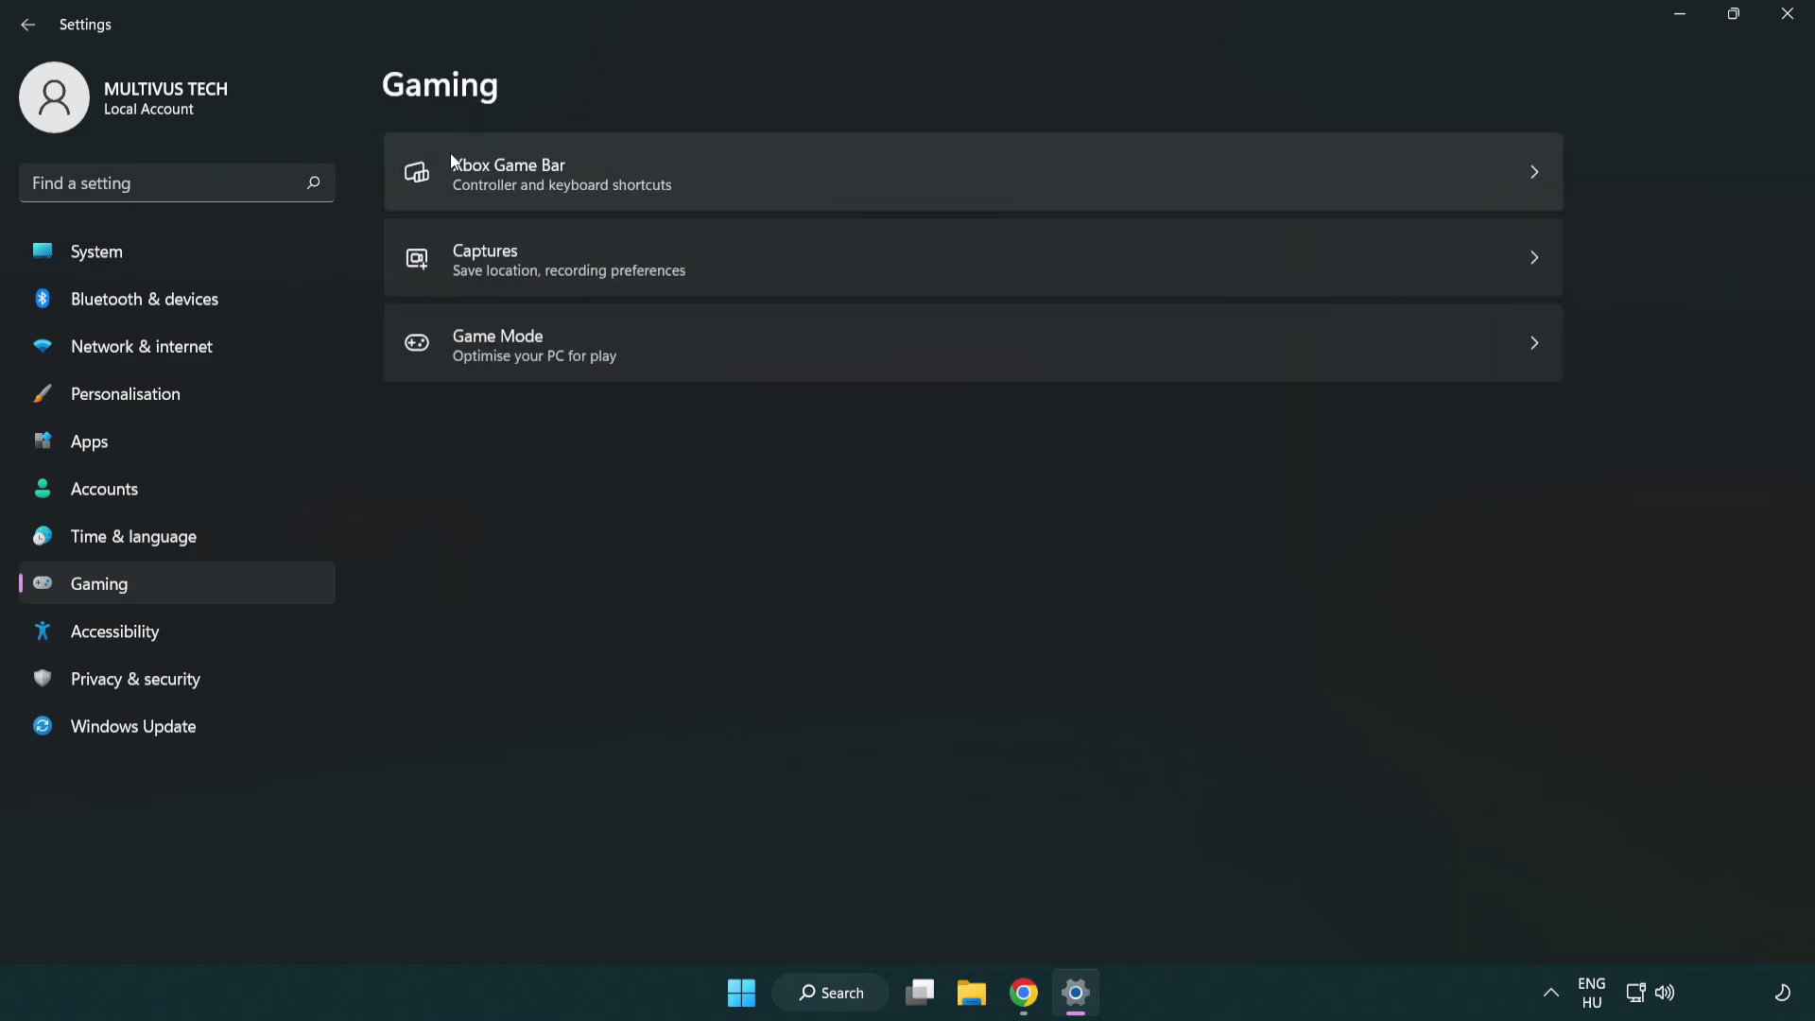
left_click(802, 172)
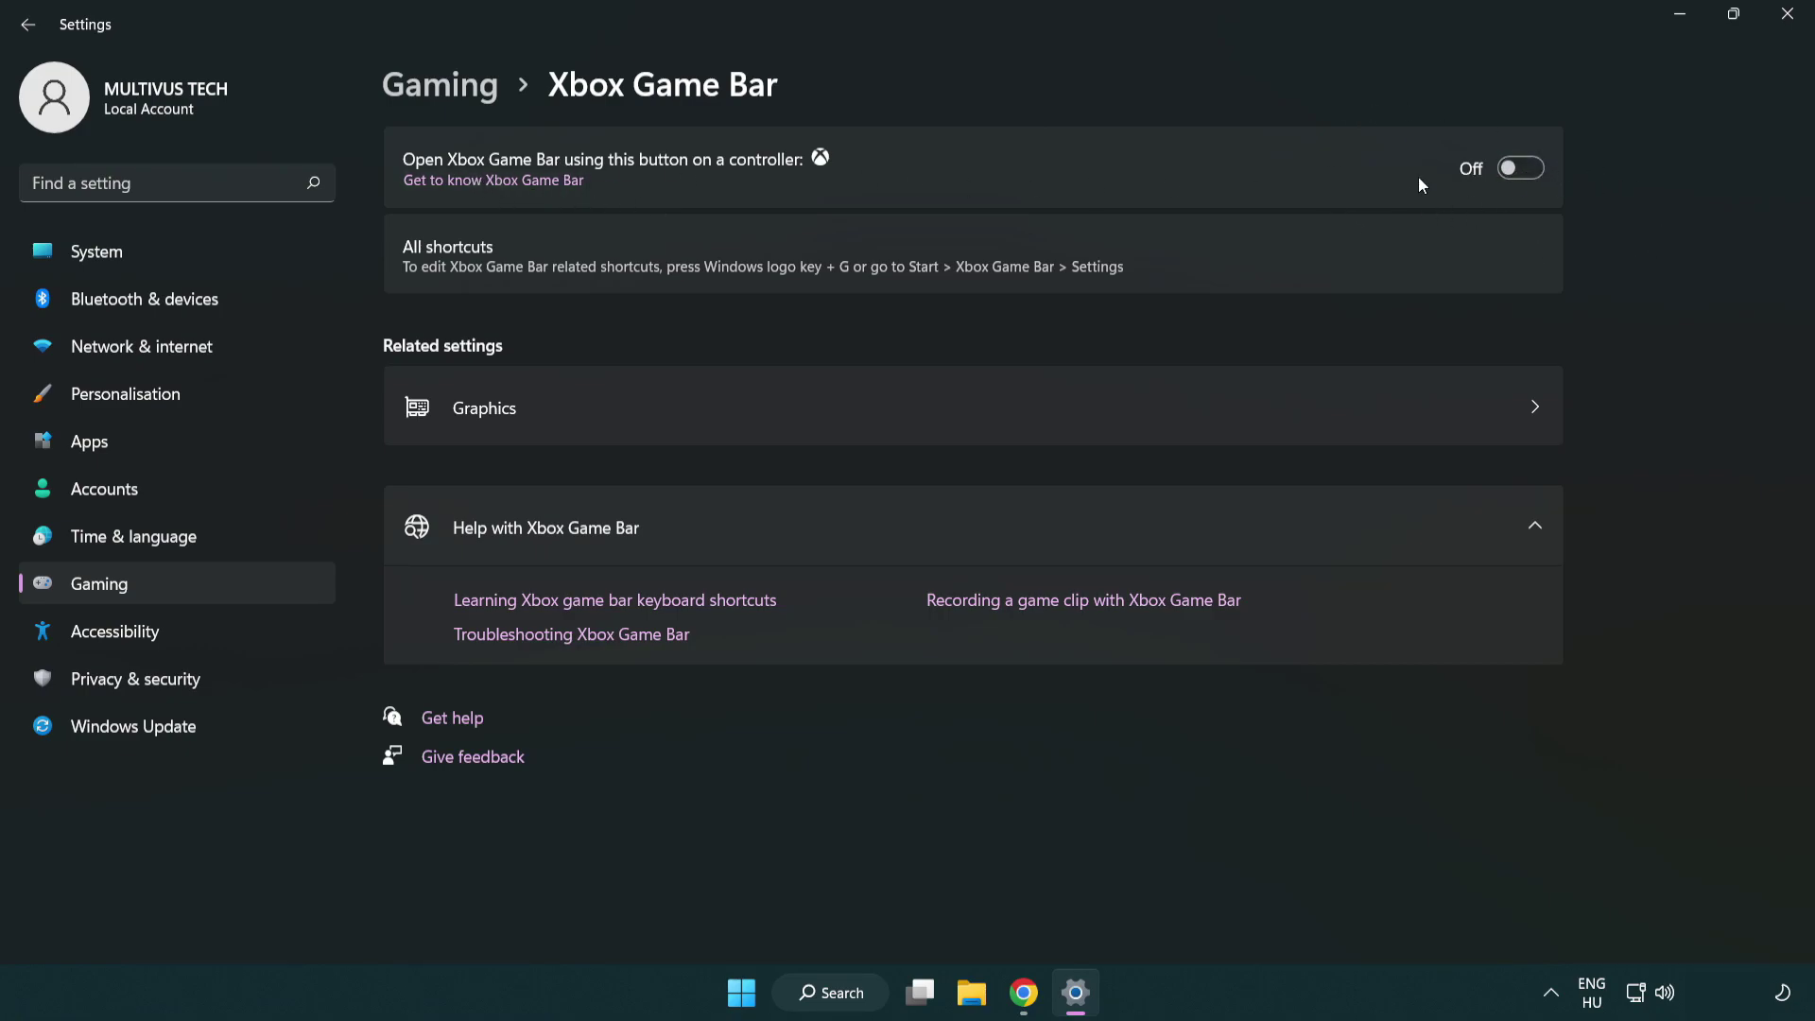
left_click(1788, 25)
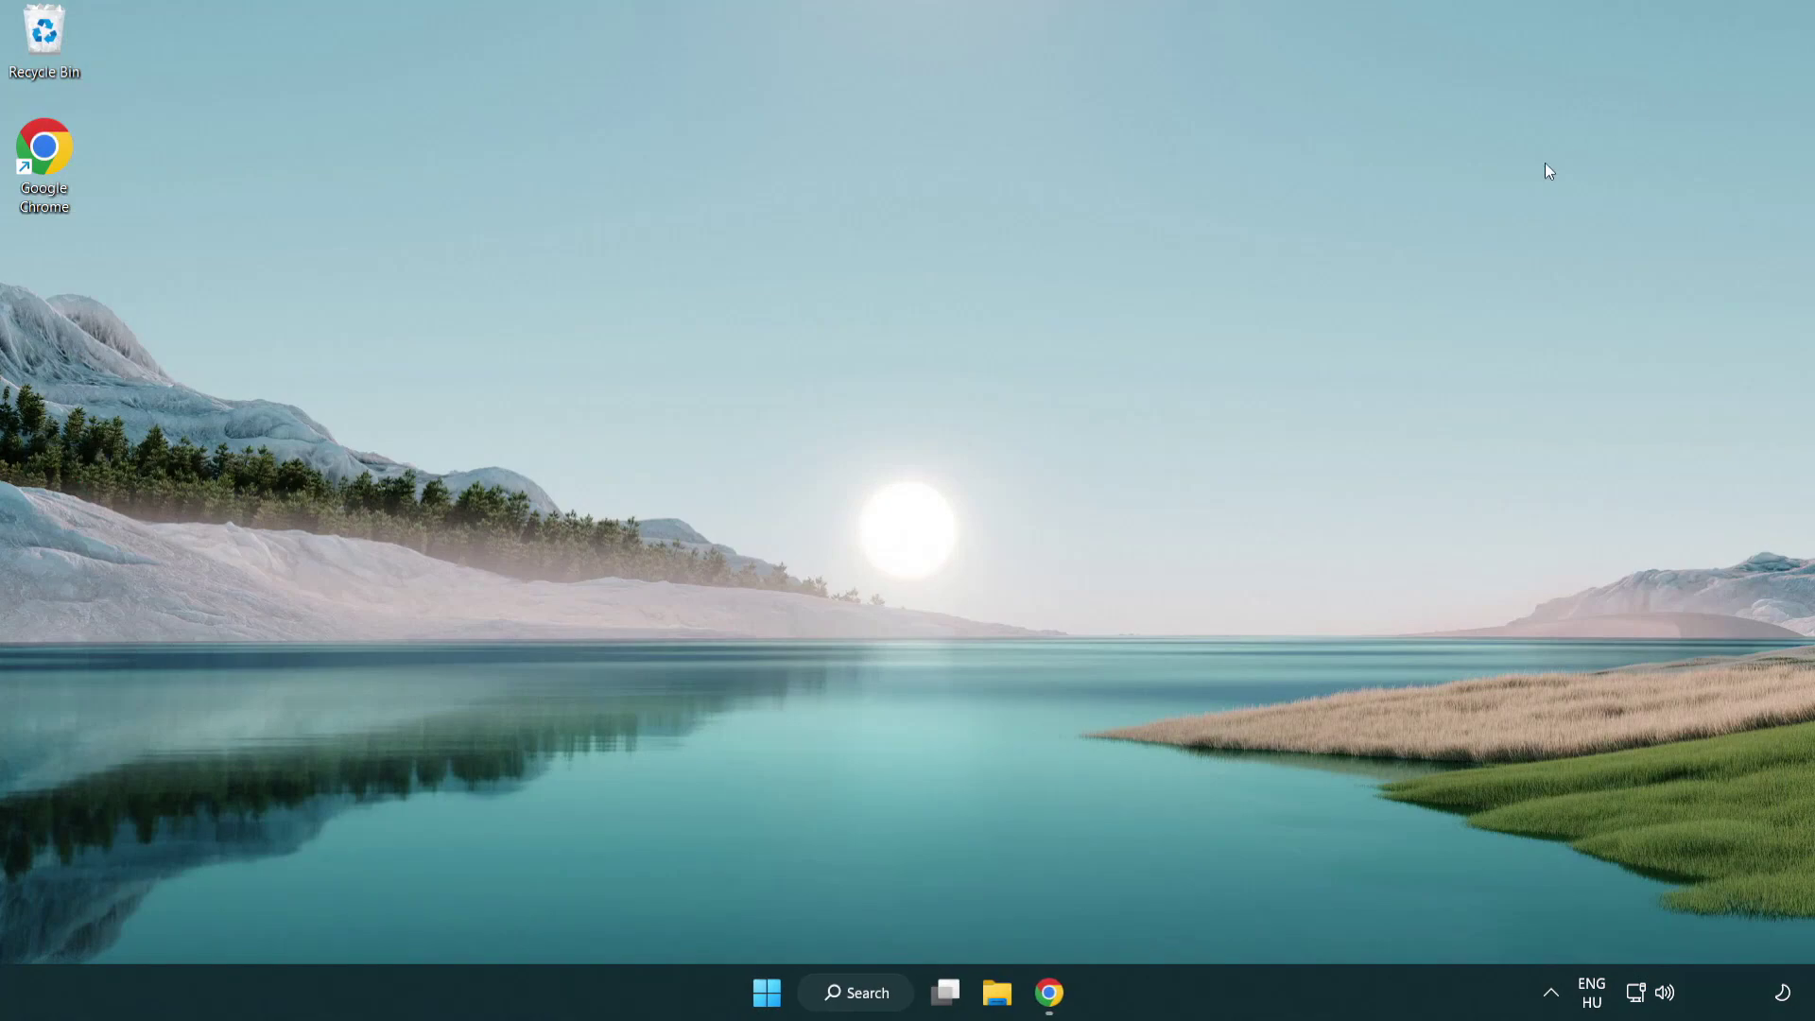
Step: Open Task Manager and end the Google Chrome task
right_click(767, 994)
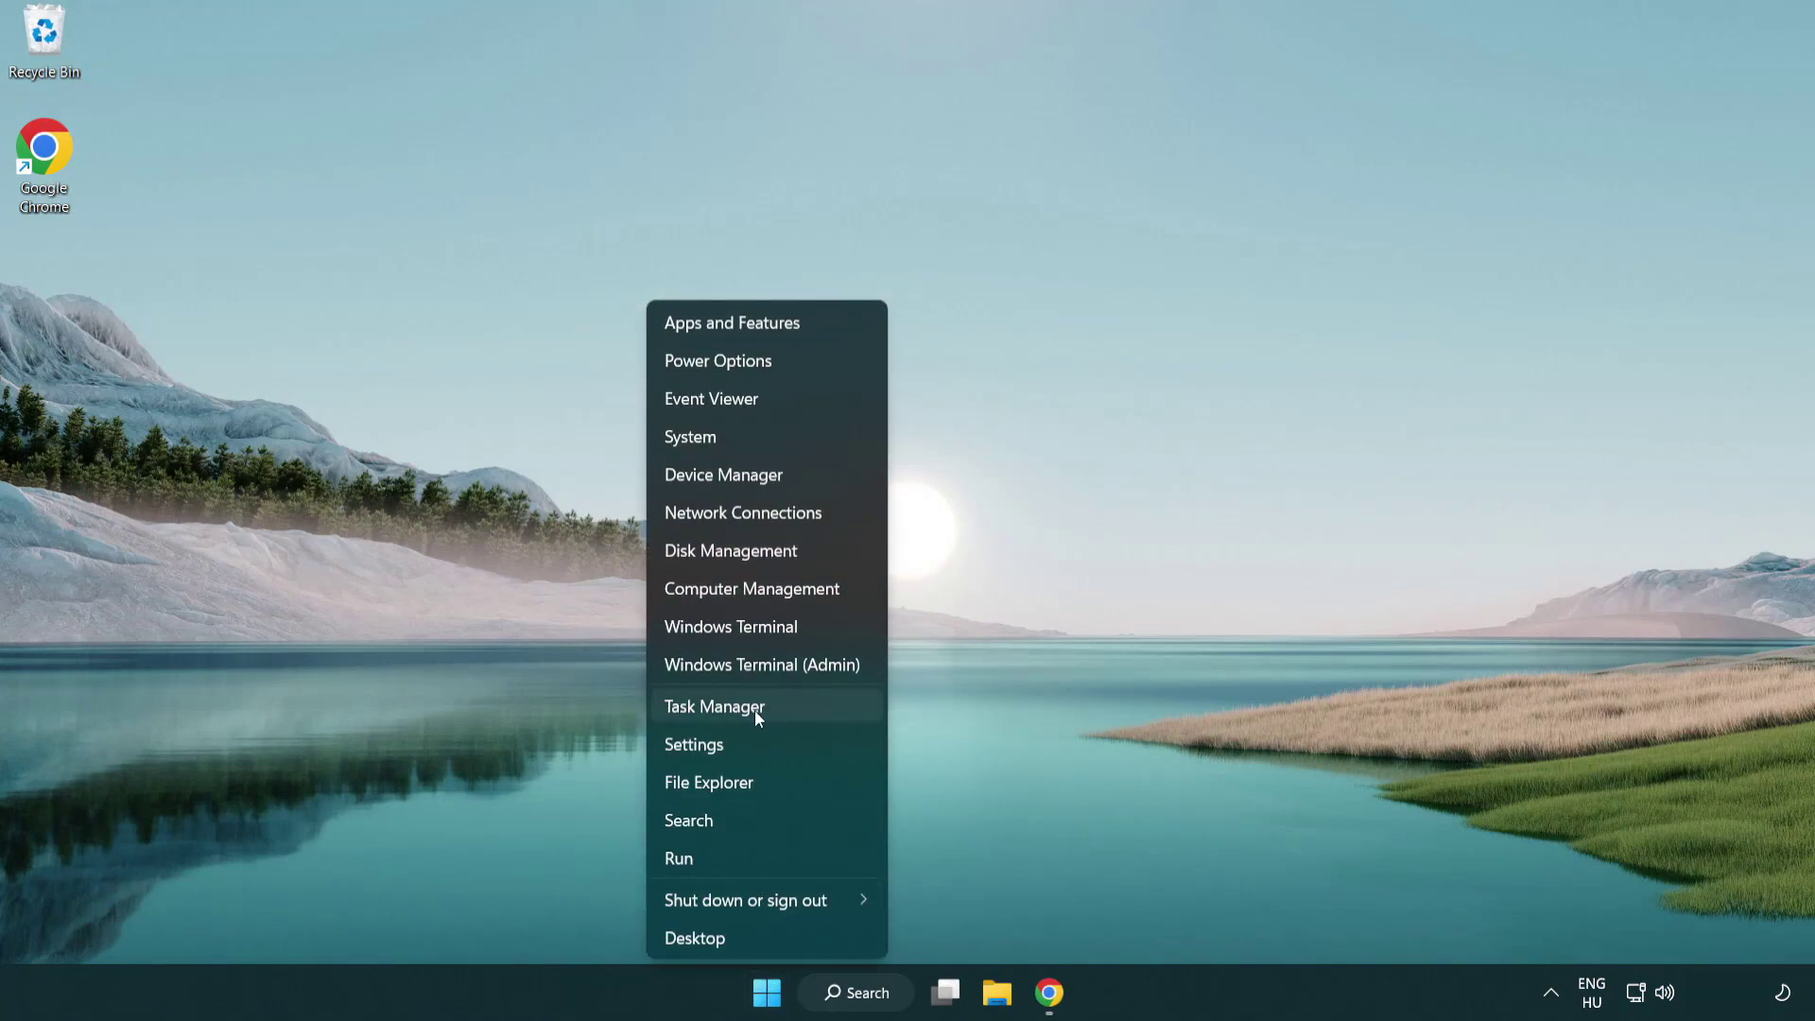
left_click(796, 707)
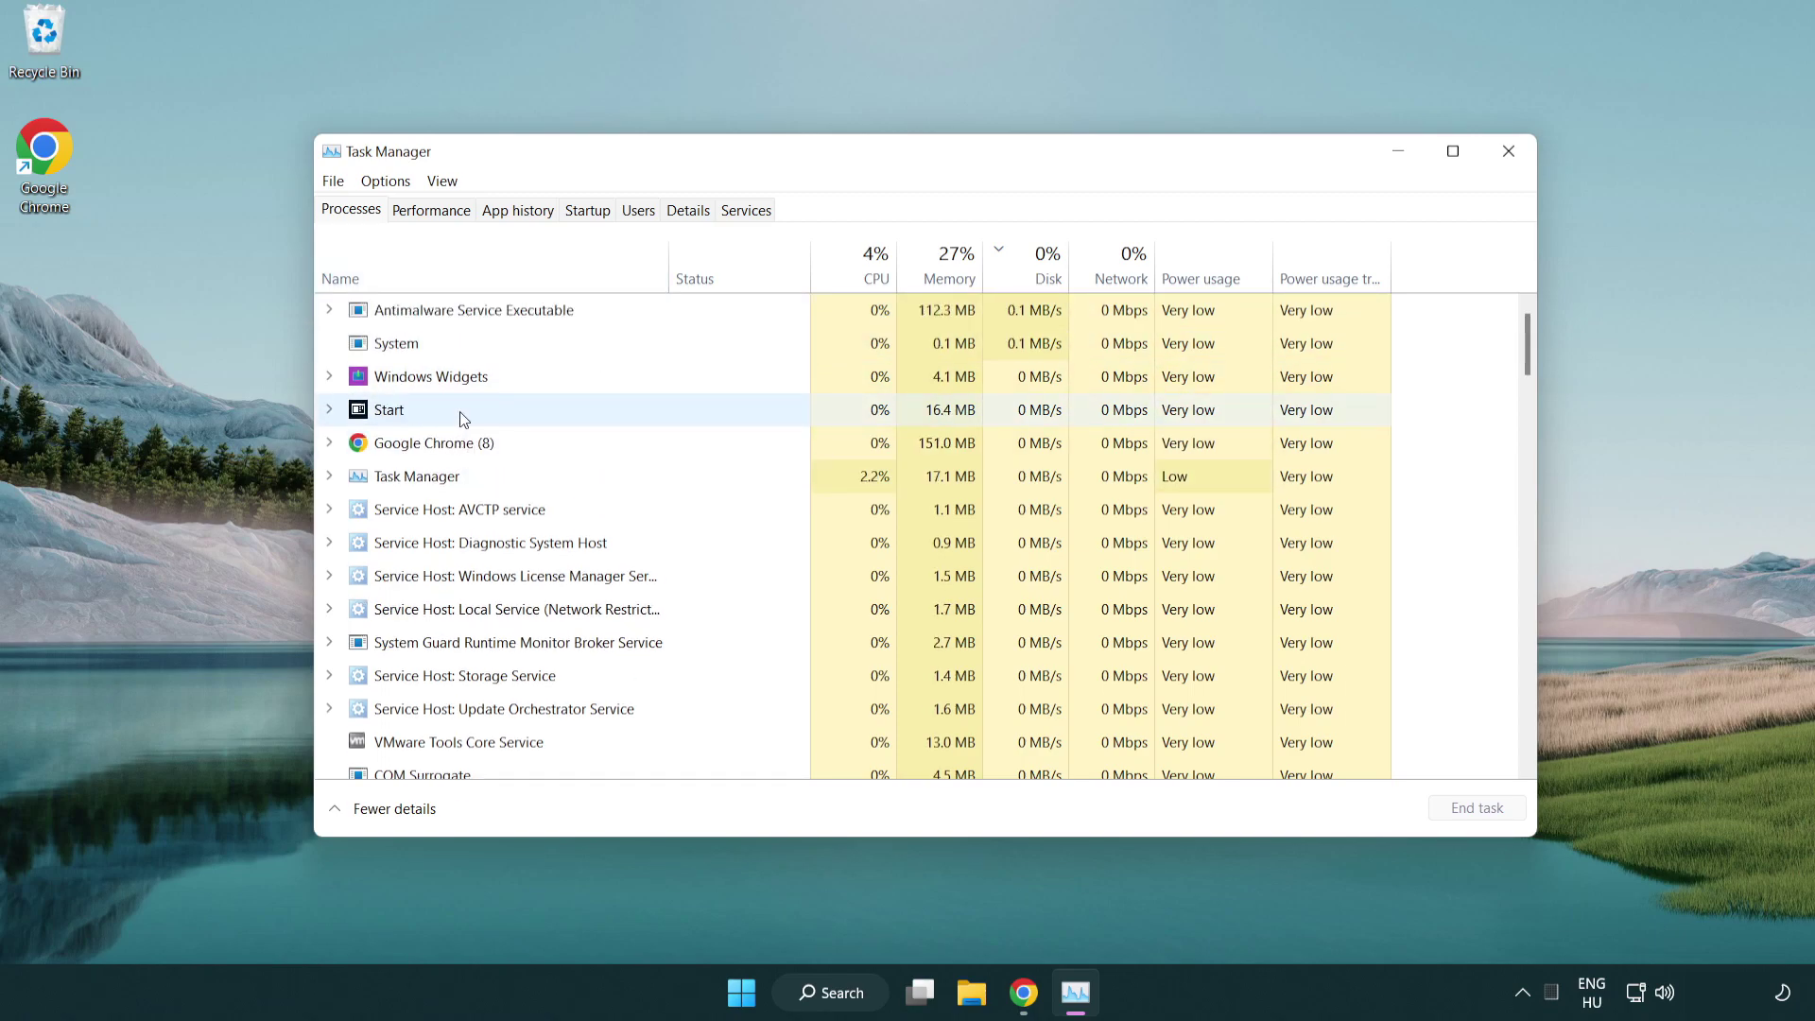
left_click(462, 445)
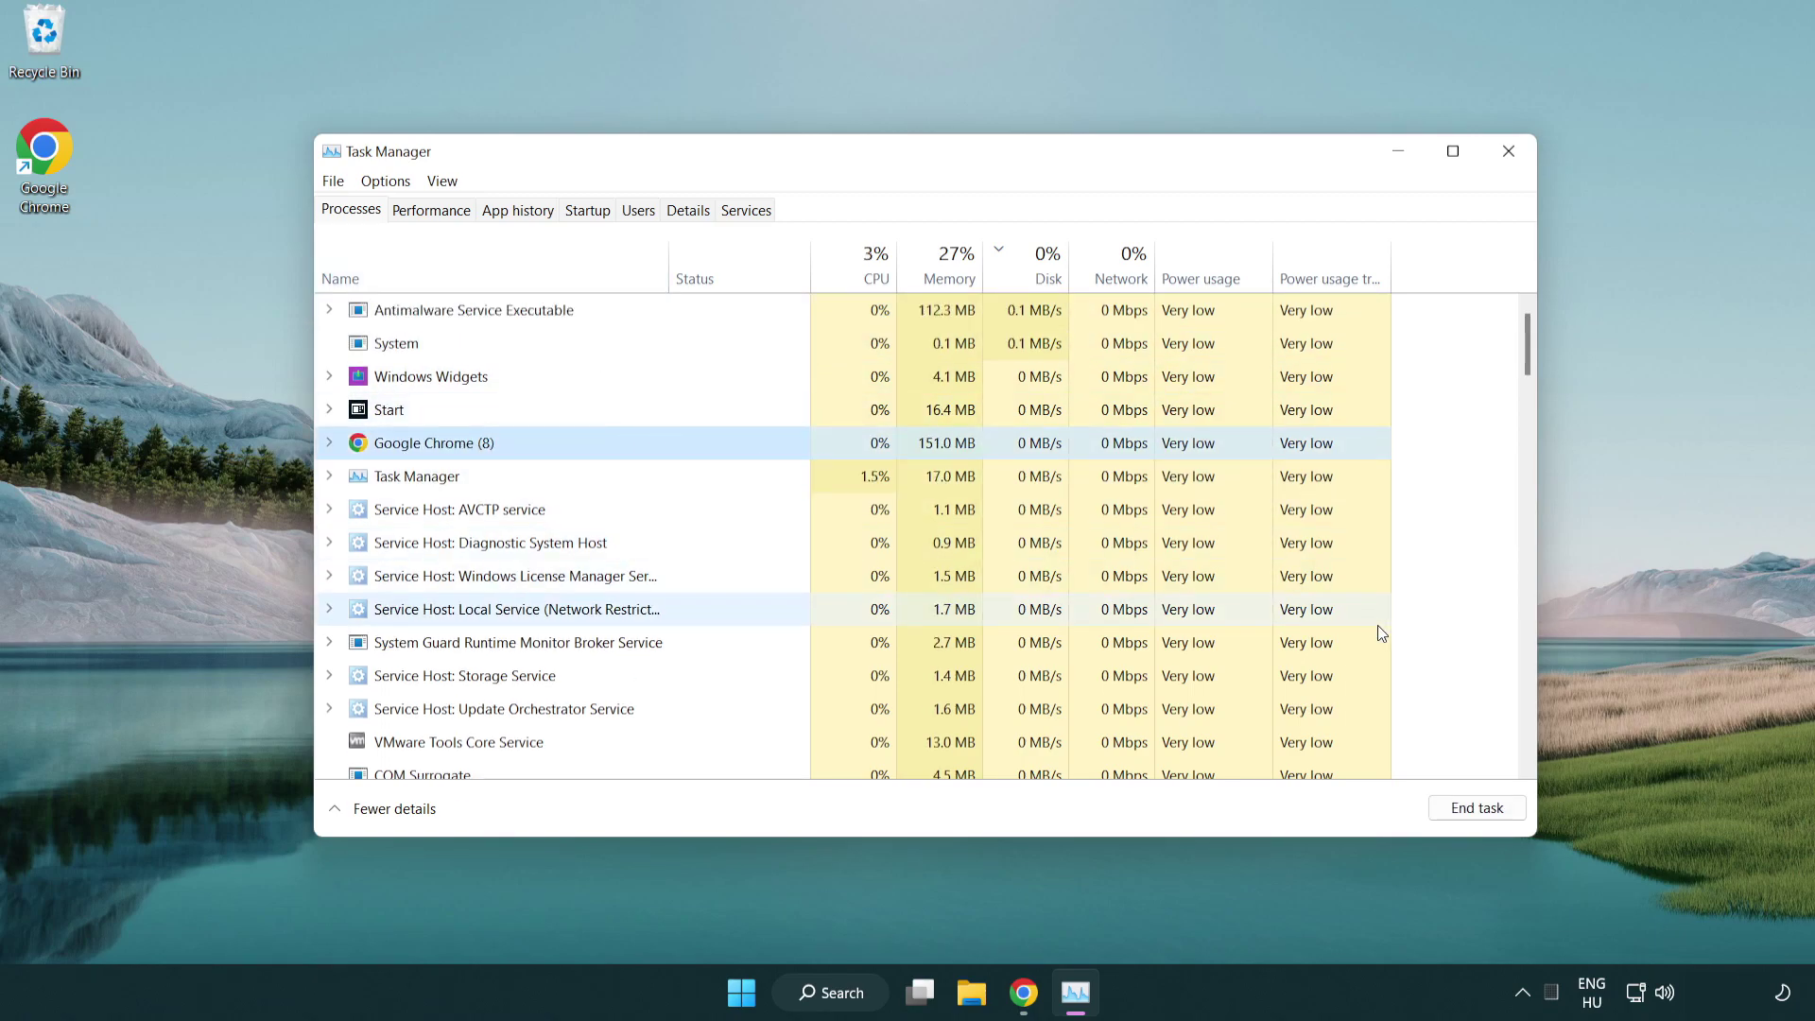
left_click(1485, 816)
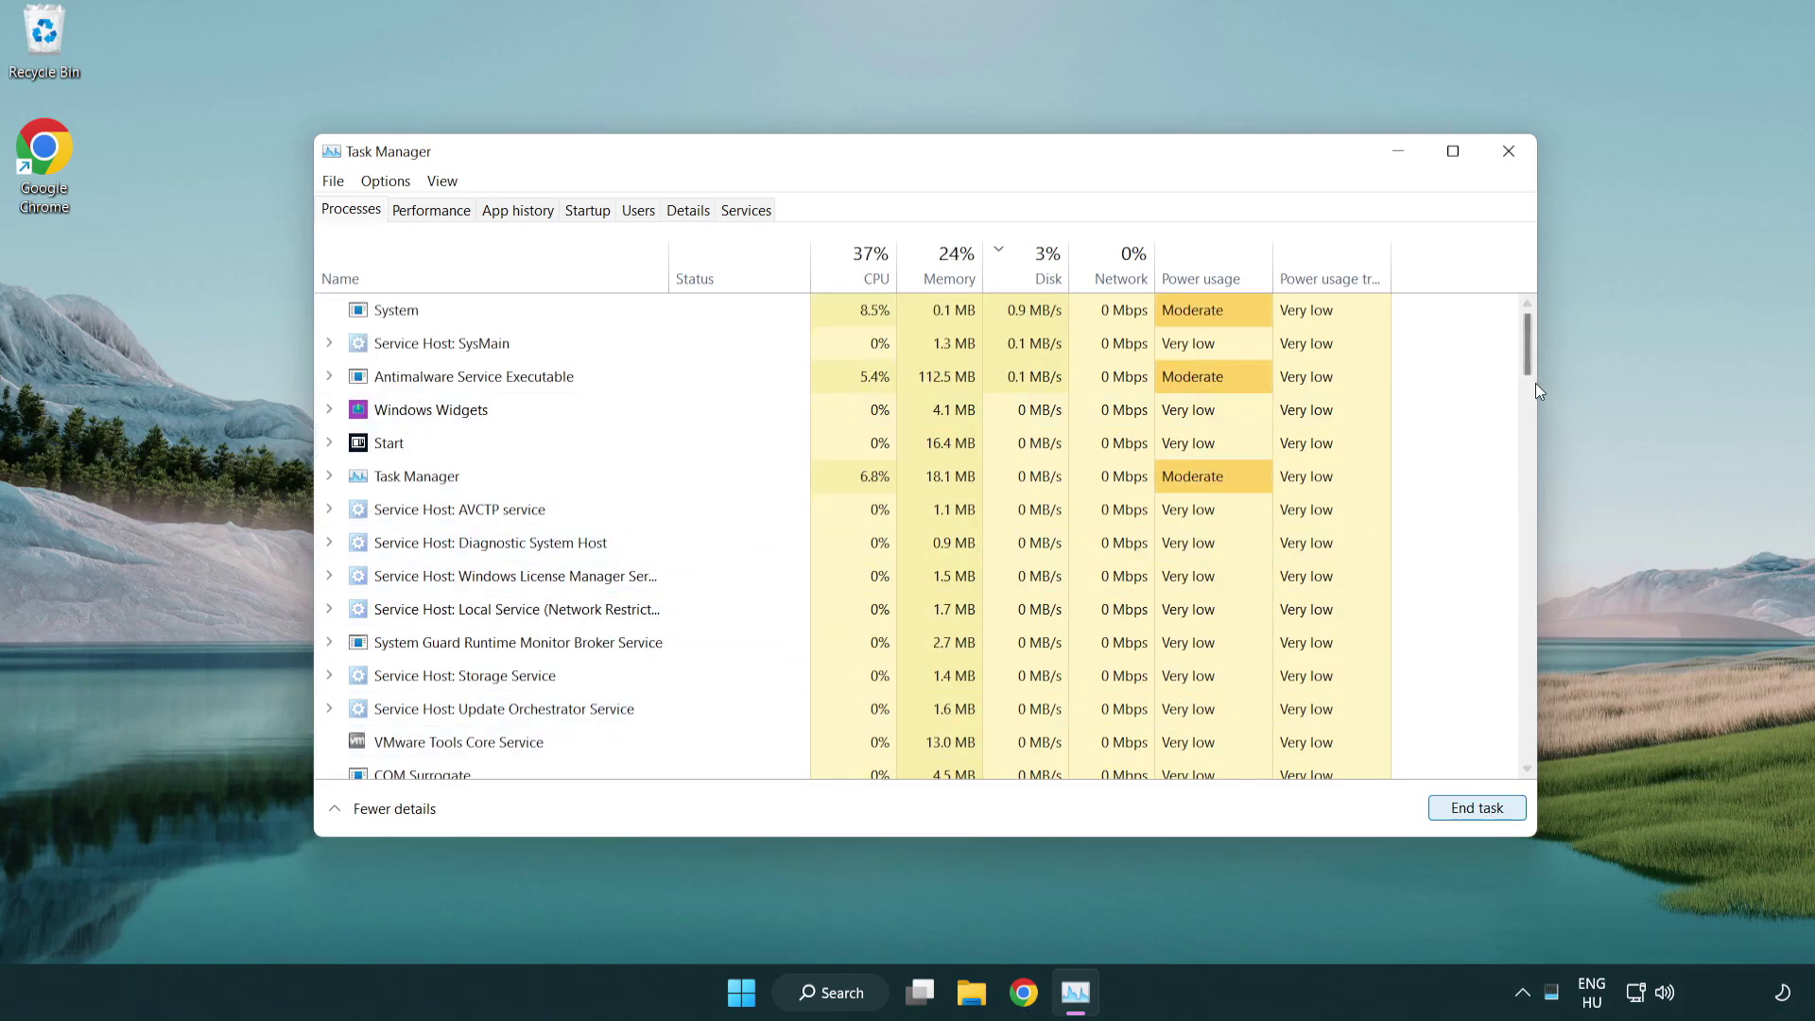
mouse_move(1533, 360)
left_mouse_down()
mouse_move(1528, 633)
mouse_move(1520, 342)
left_mouse_up()
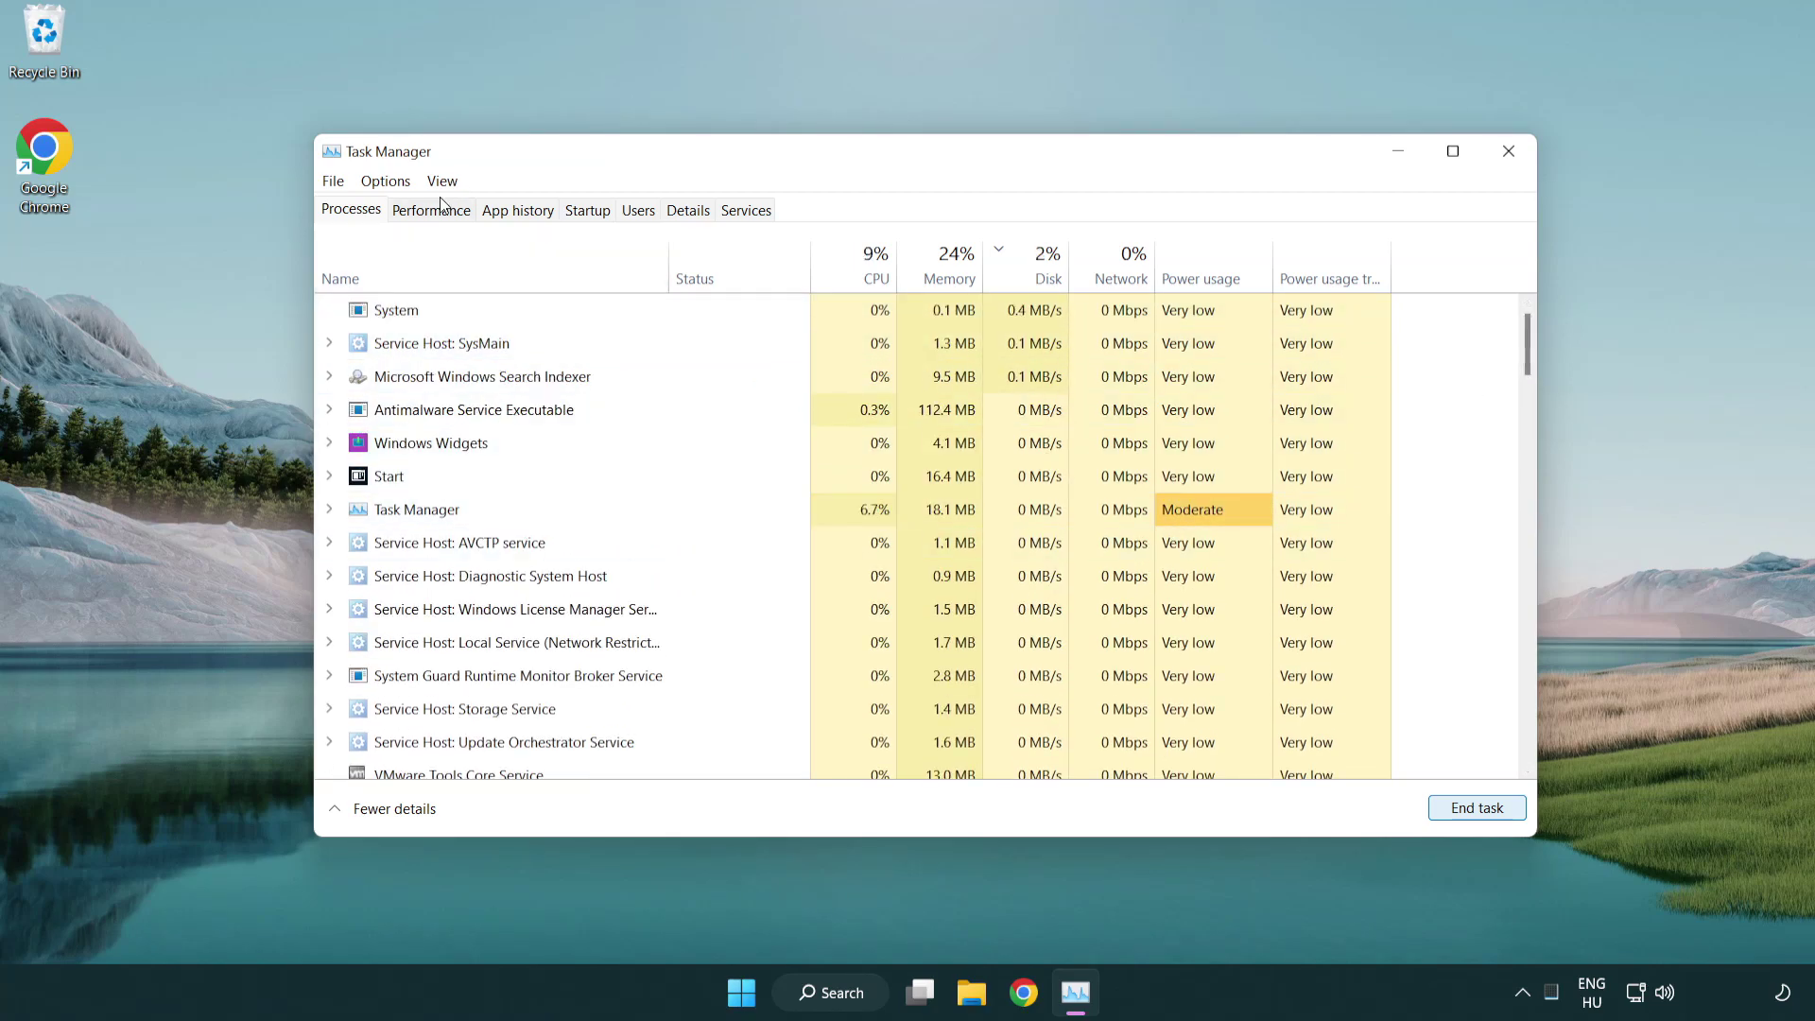
Step: Disable Cortana, Phone Link and Terminal as startup apps, then close Task Manager
left_click(588, 210)
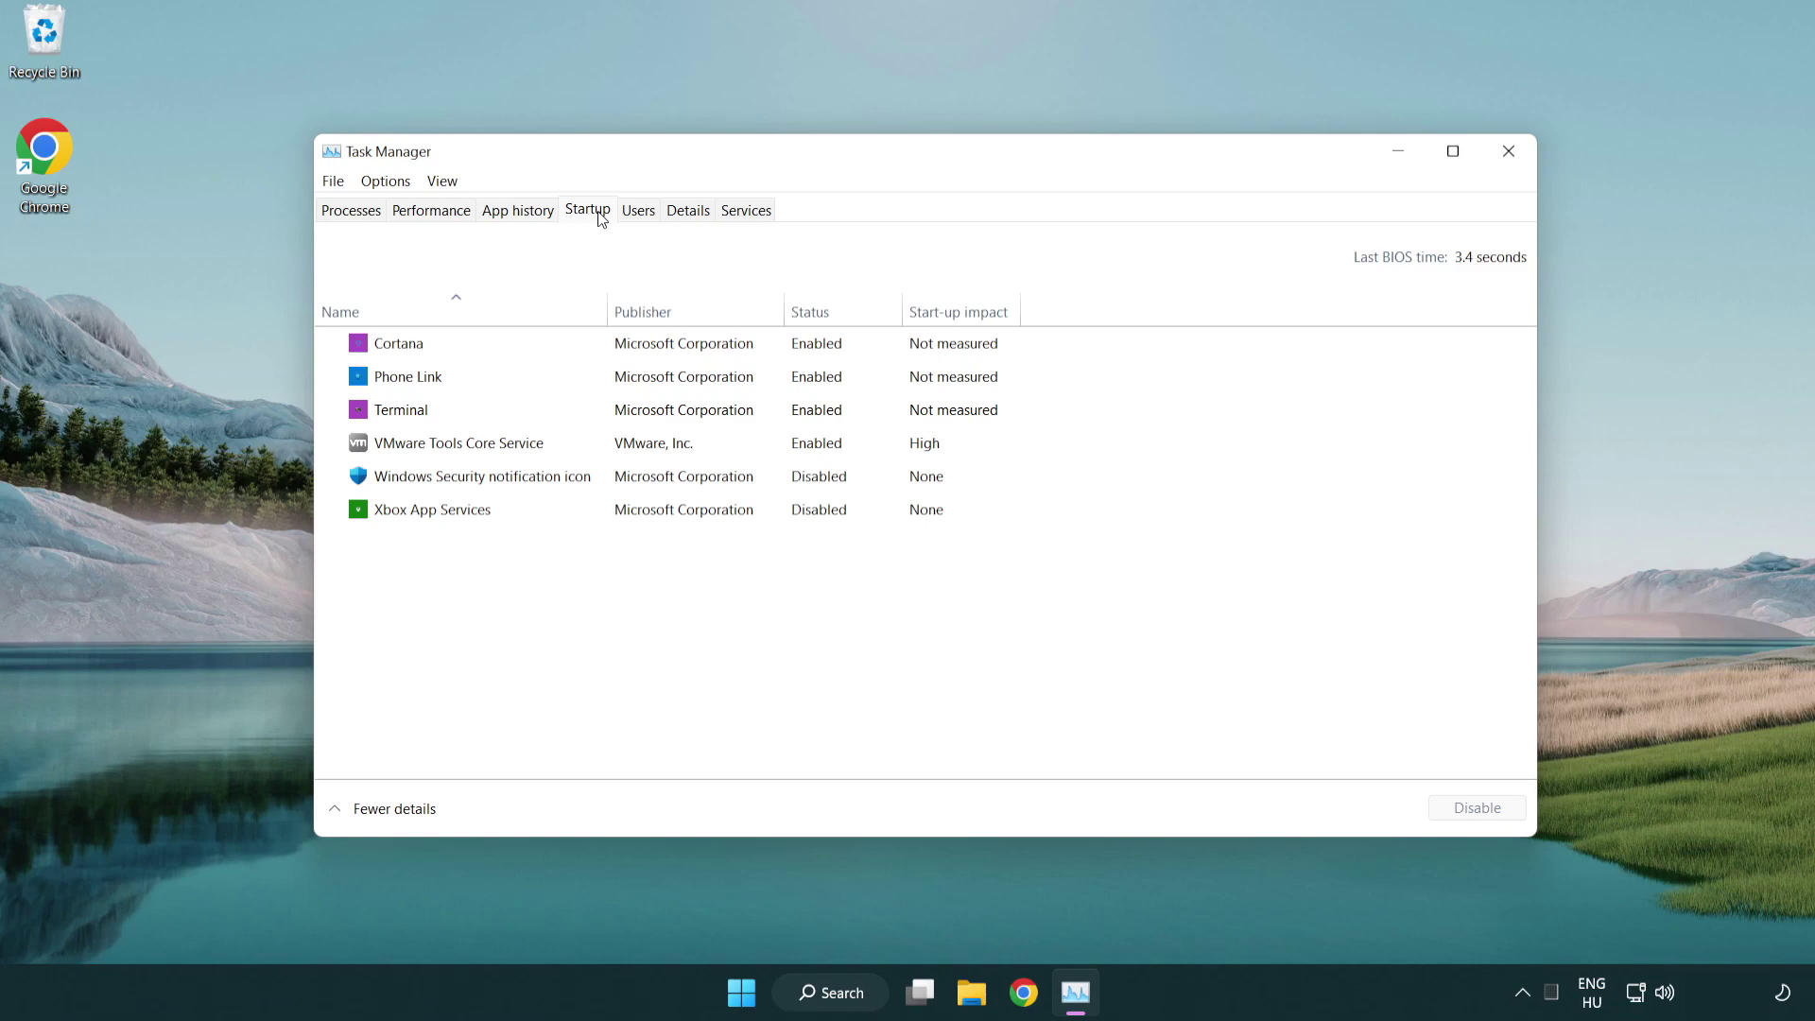
left_click(651, 343)
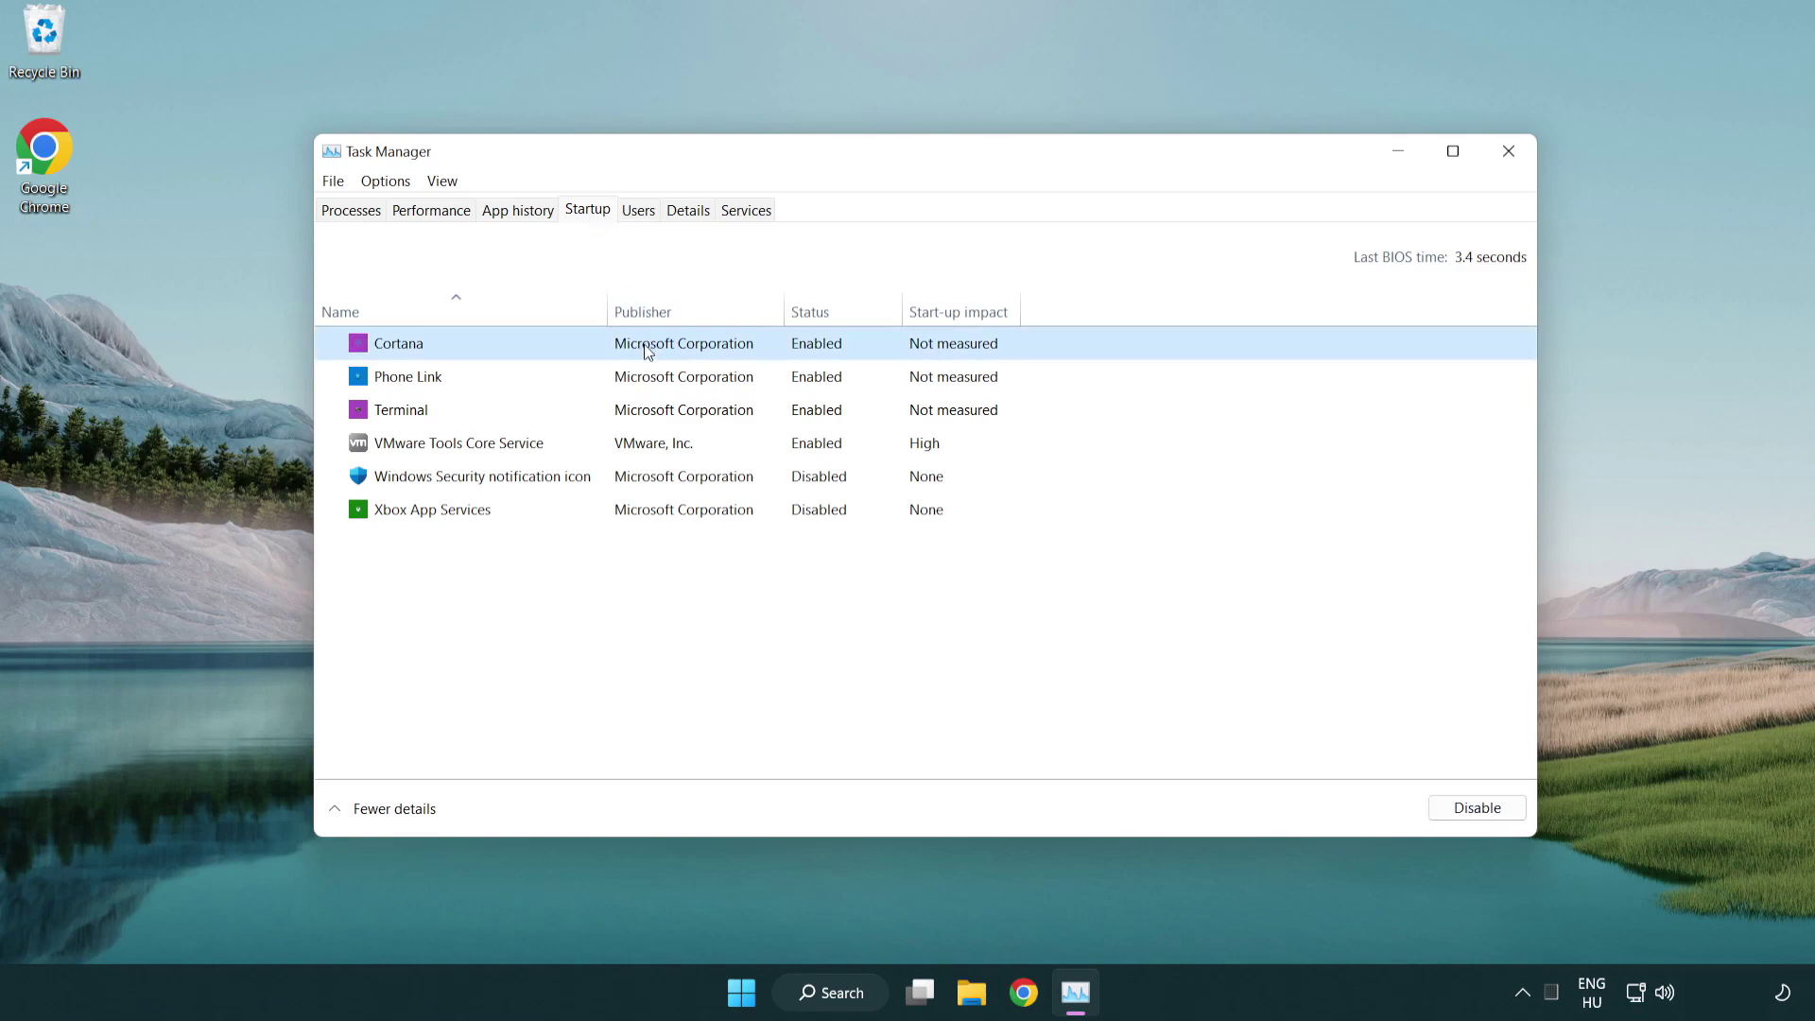
left_click(1513, 813)
left_click(721, 379)
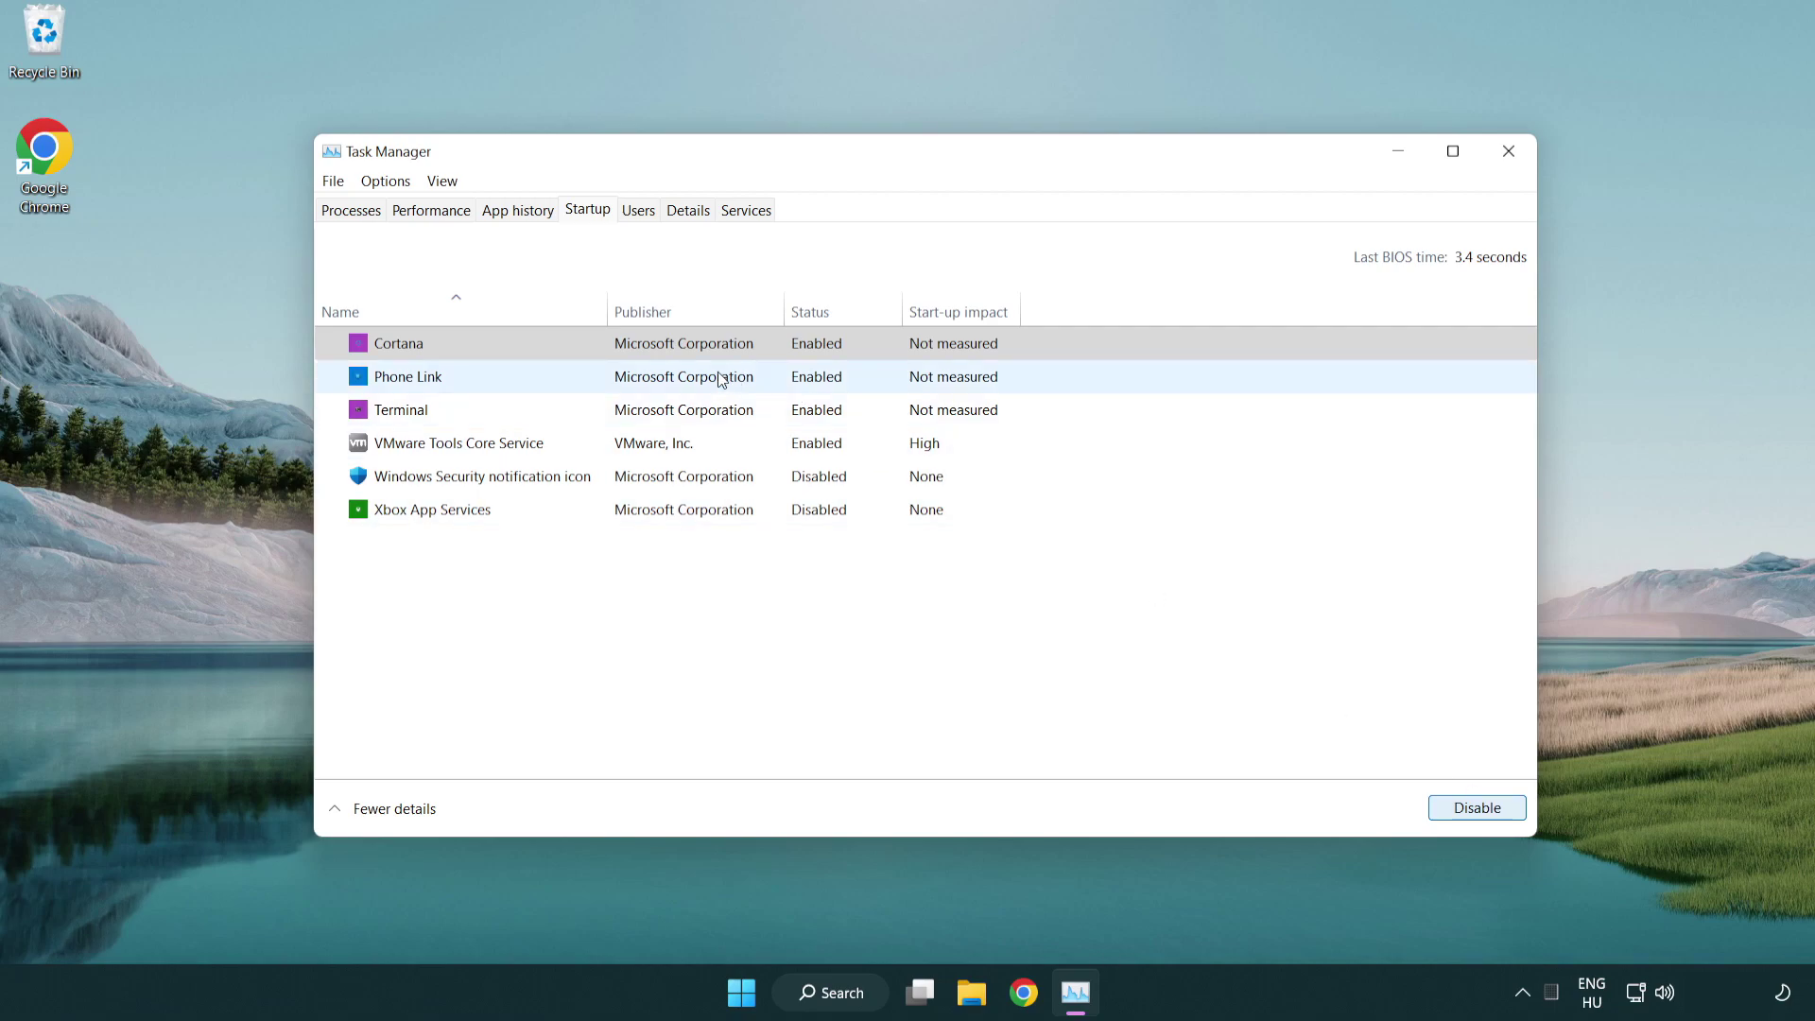
left_click(1462, 803)
left_click(616, 416)
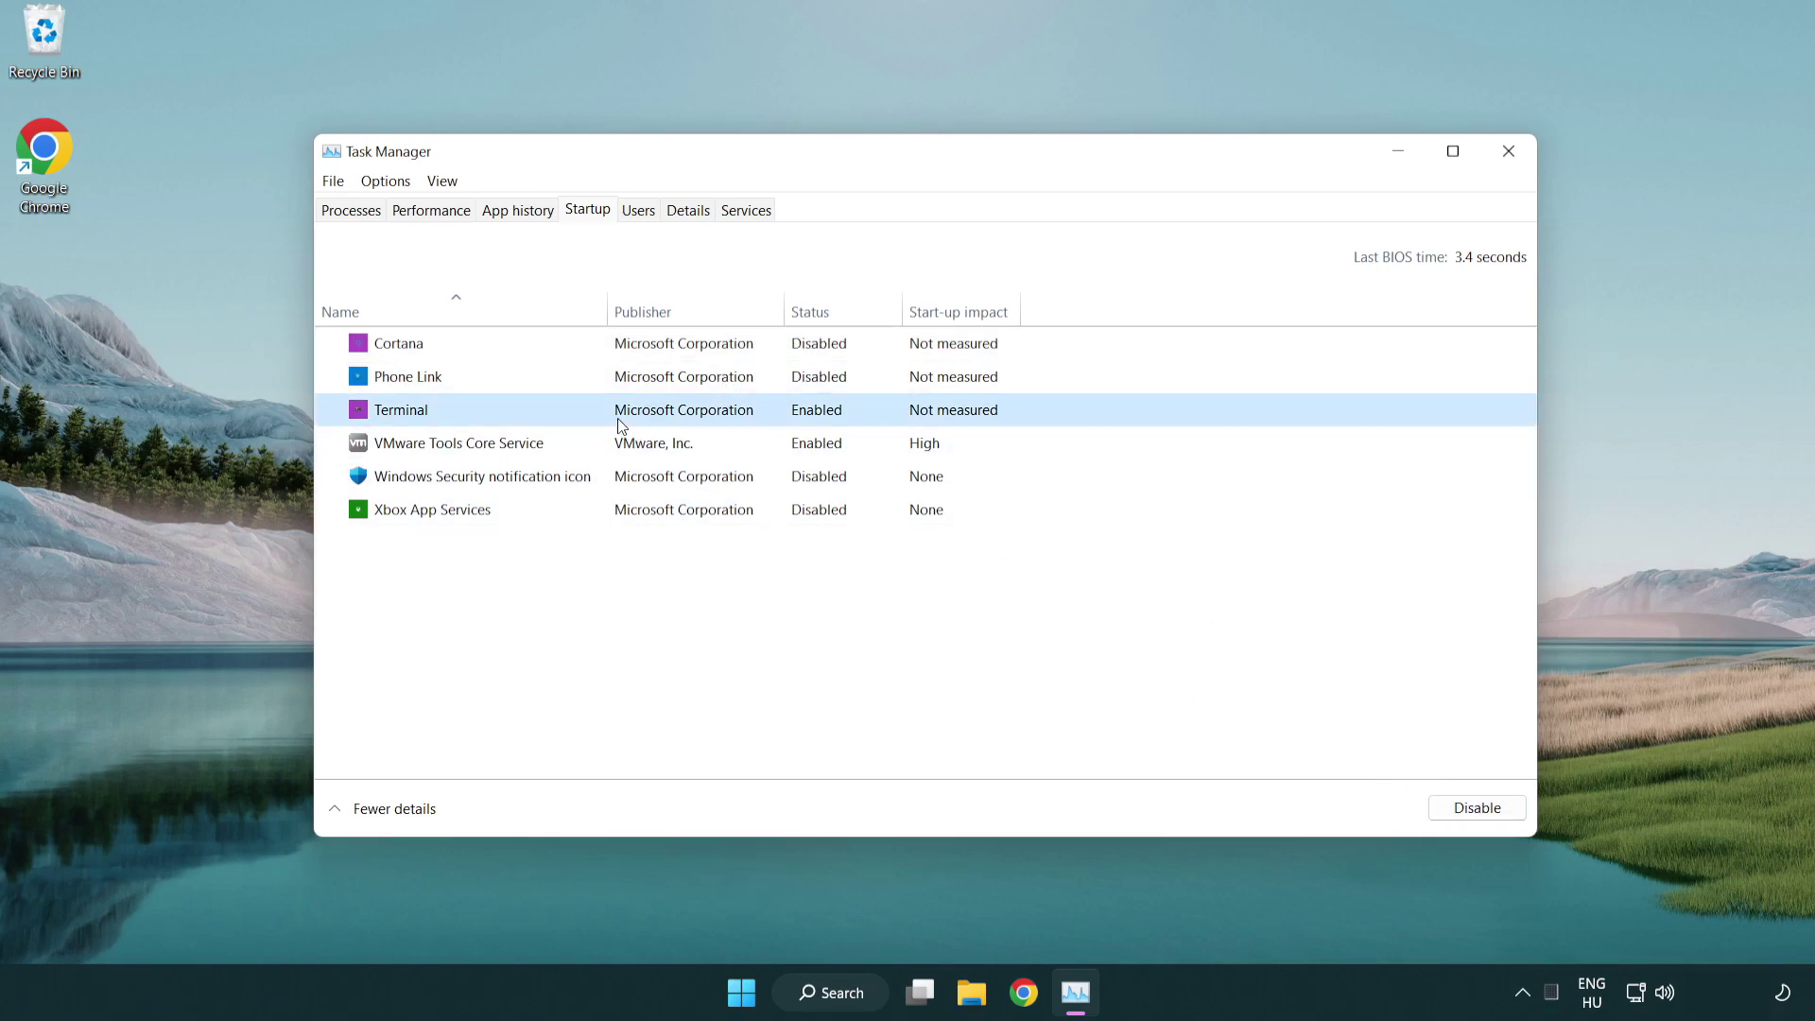
left_click(1511, 815)
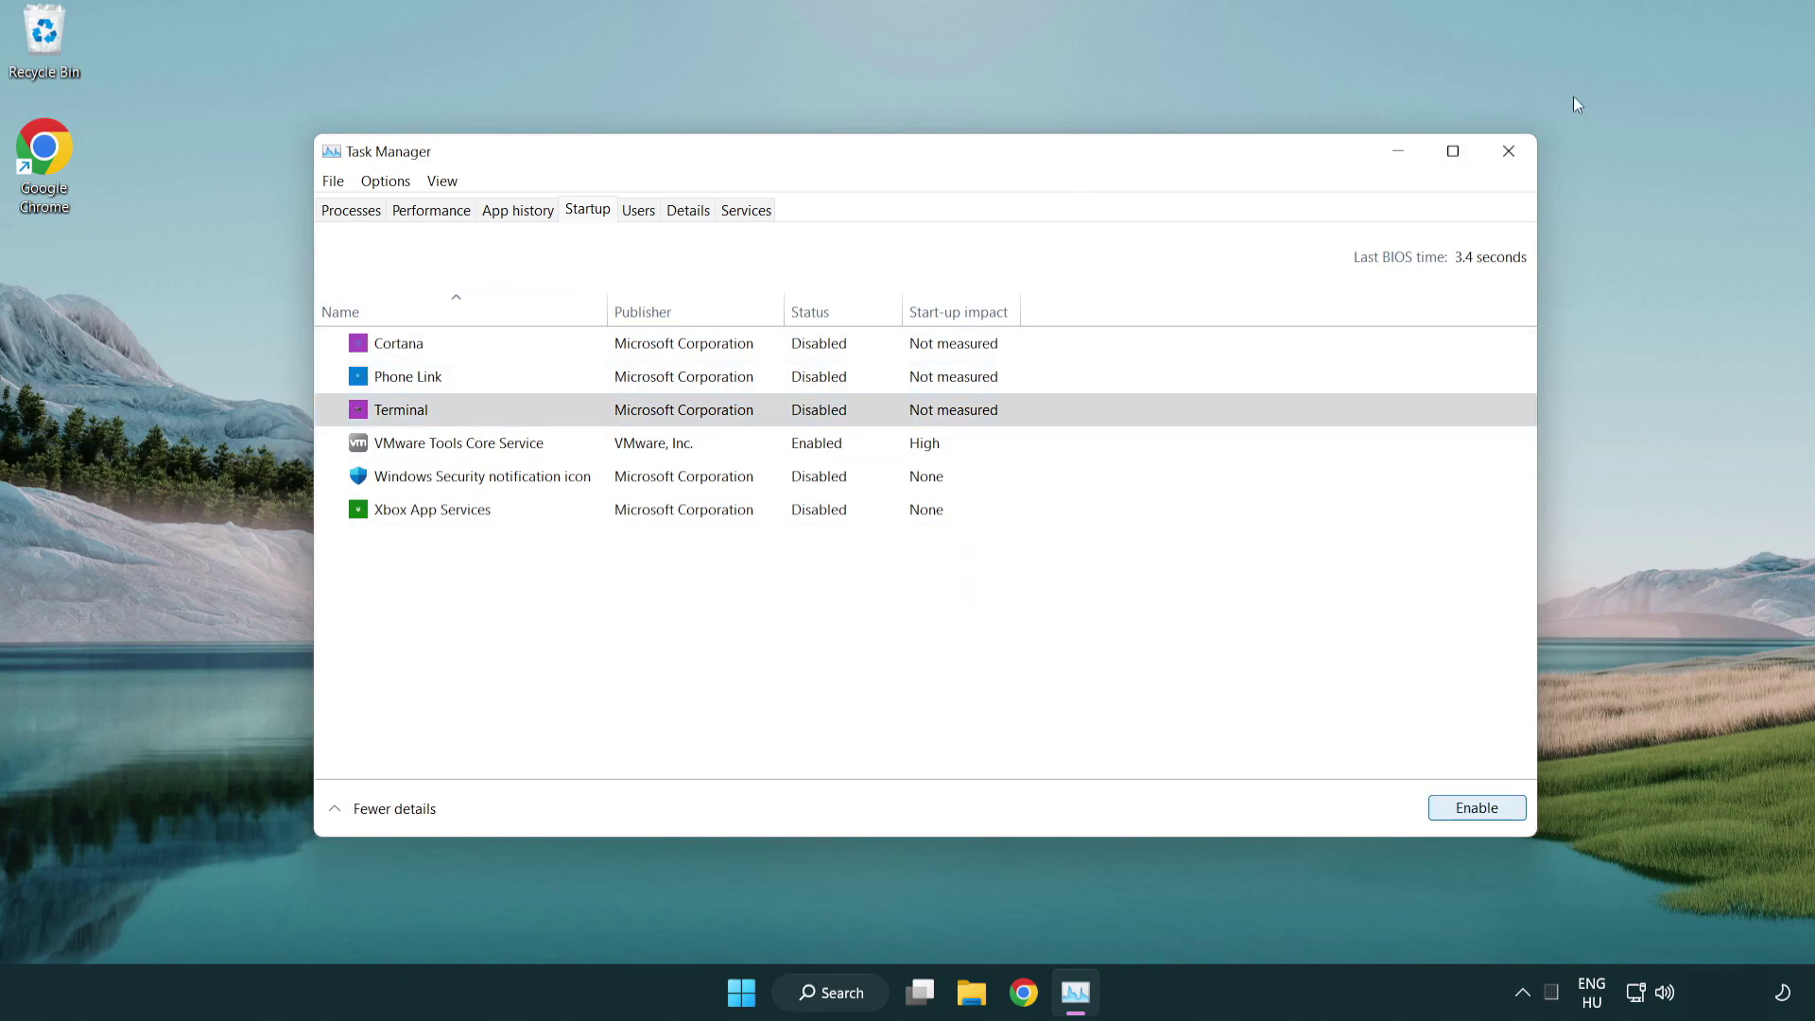
left_click(1509, 151)
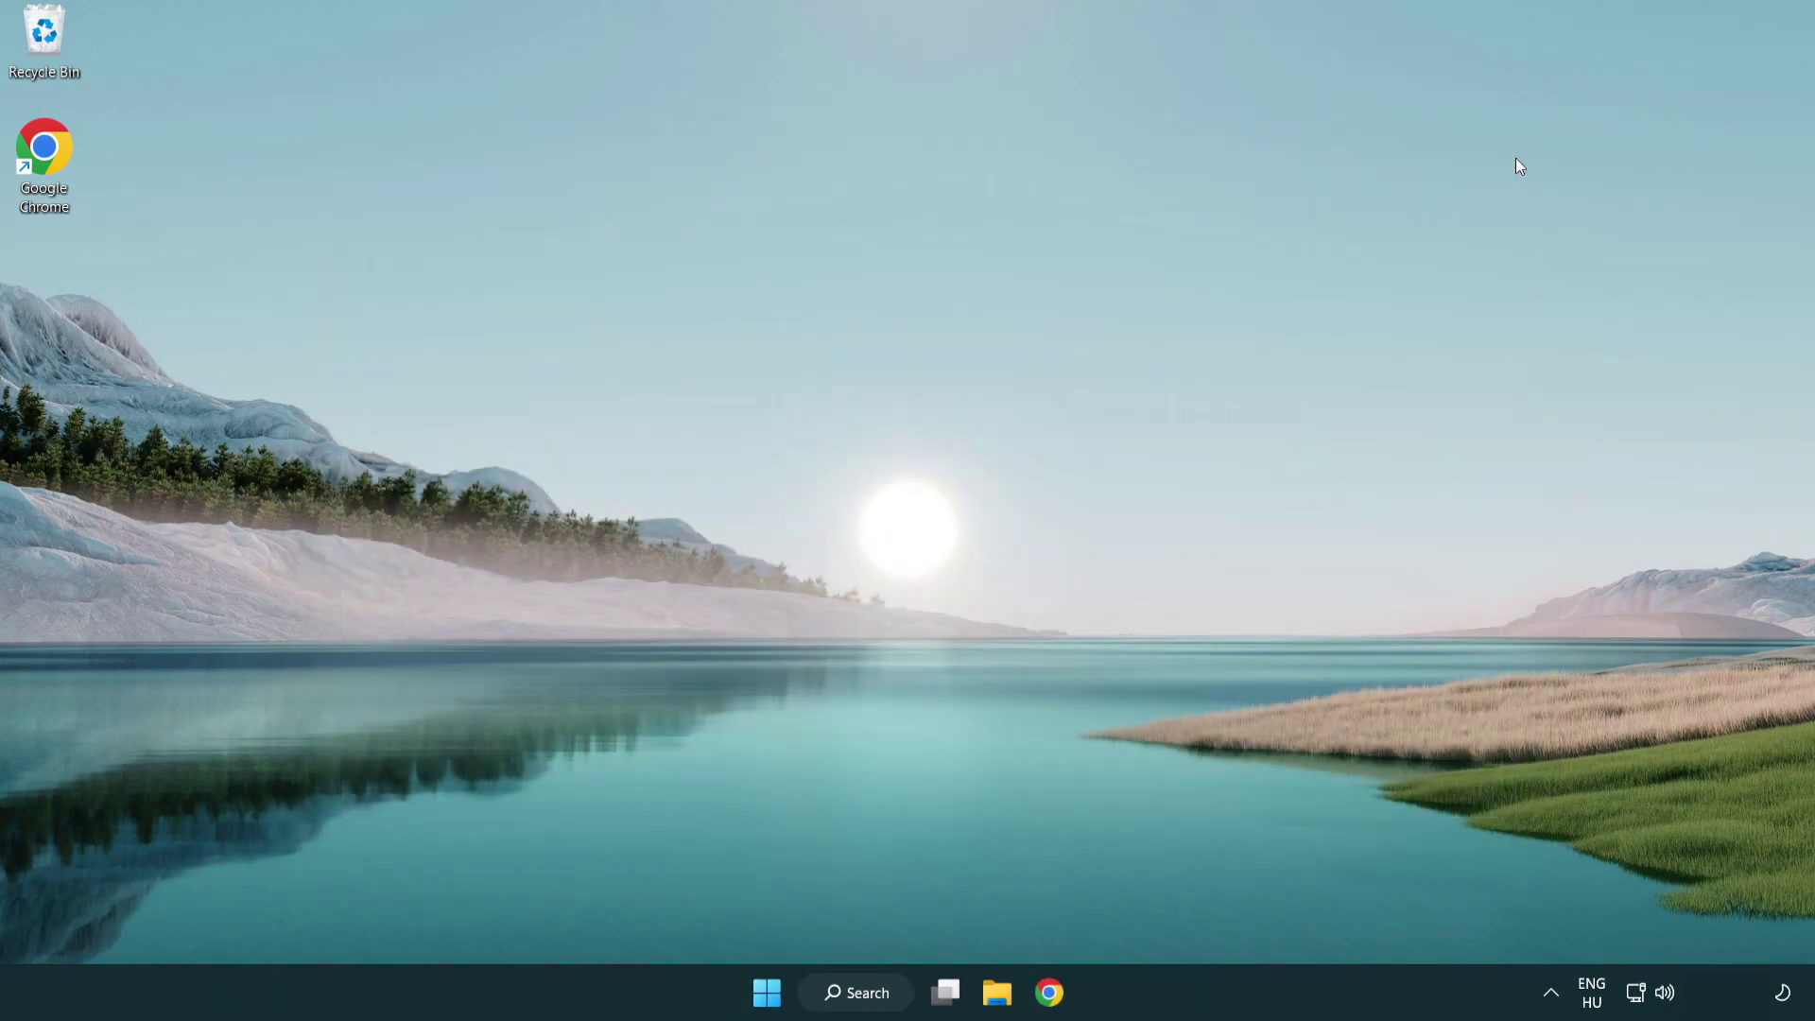
Step: Check for updates in Windows Update settings, confirm the PC is up to date, and close Settings
left_click(860, 994)
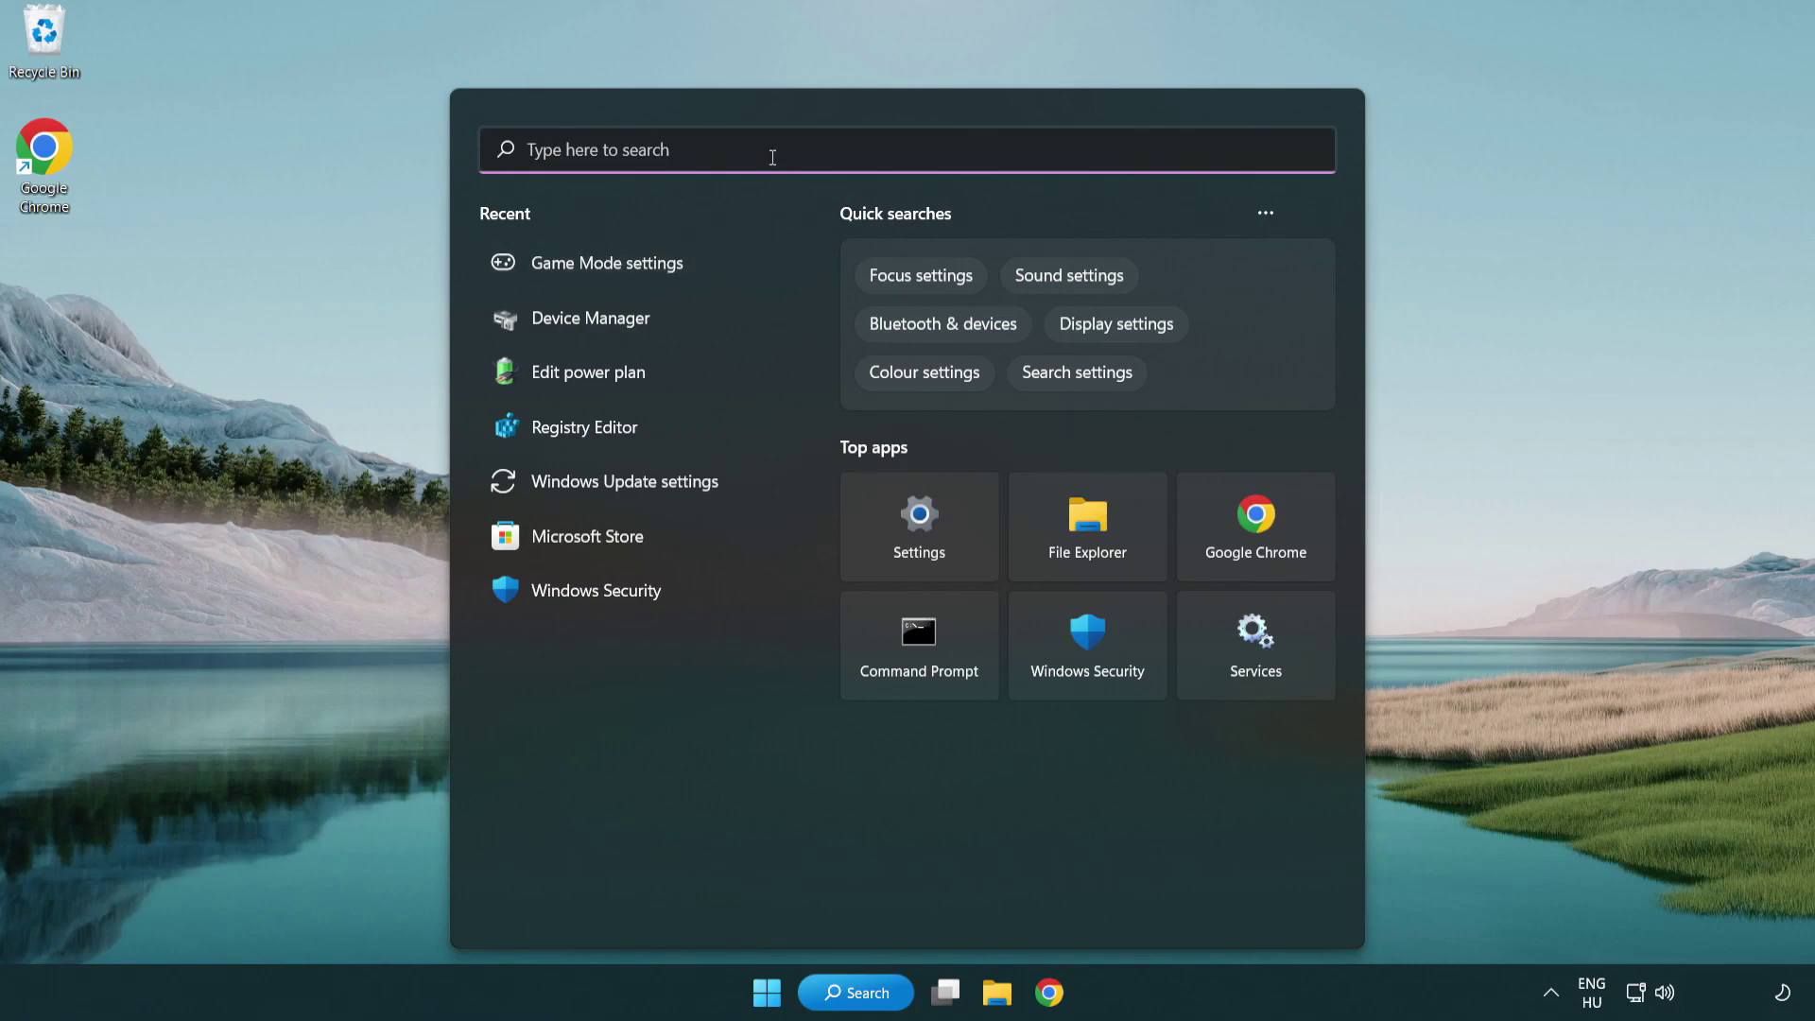
type("update")
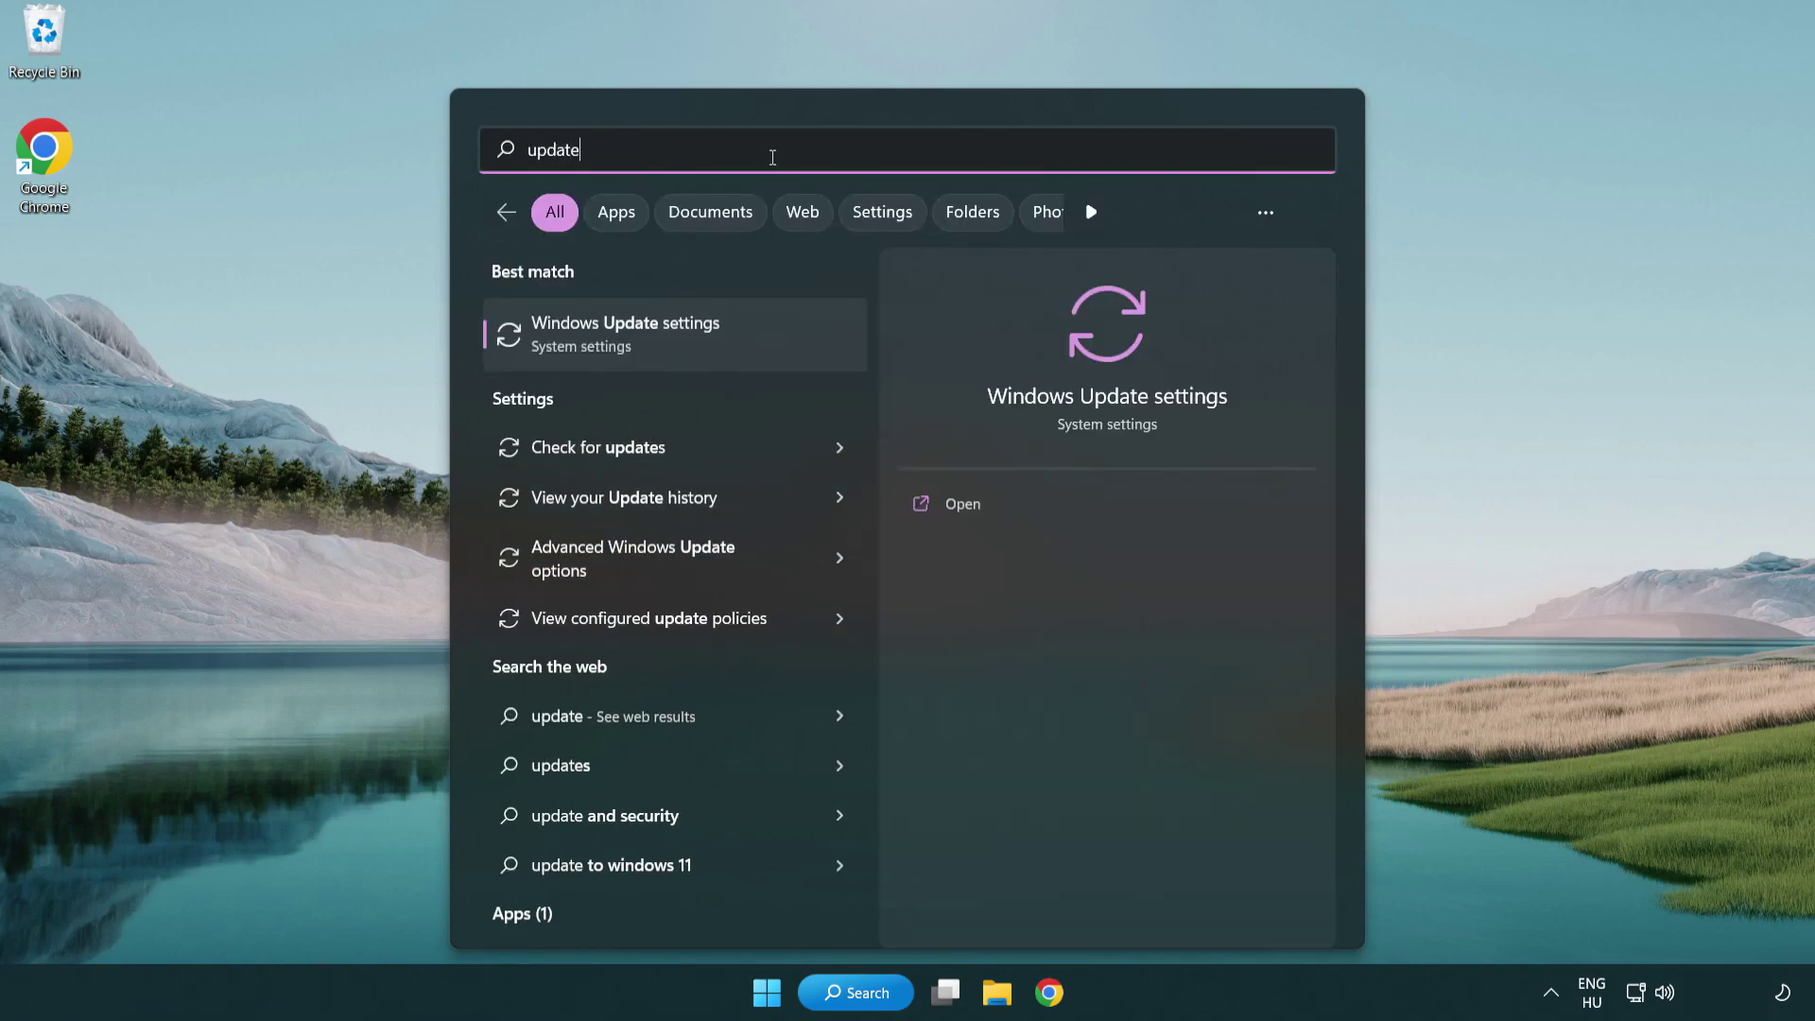
left_click(701, 345)
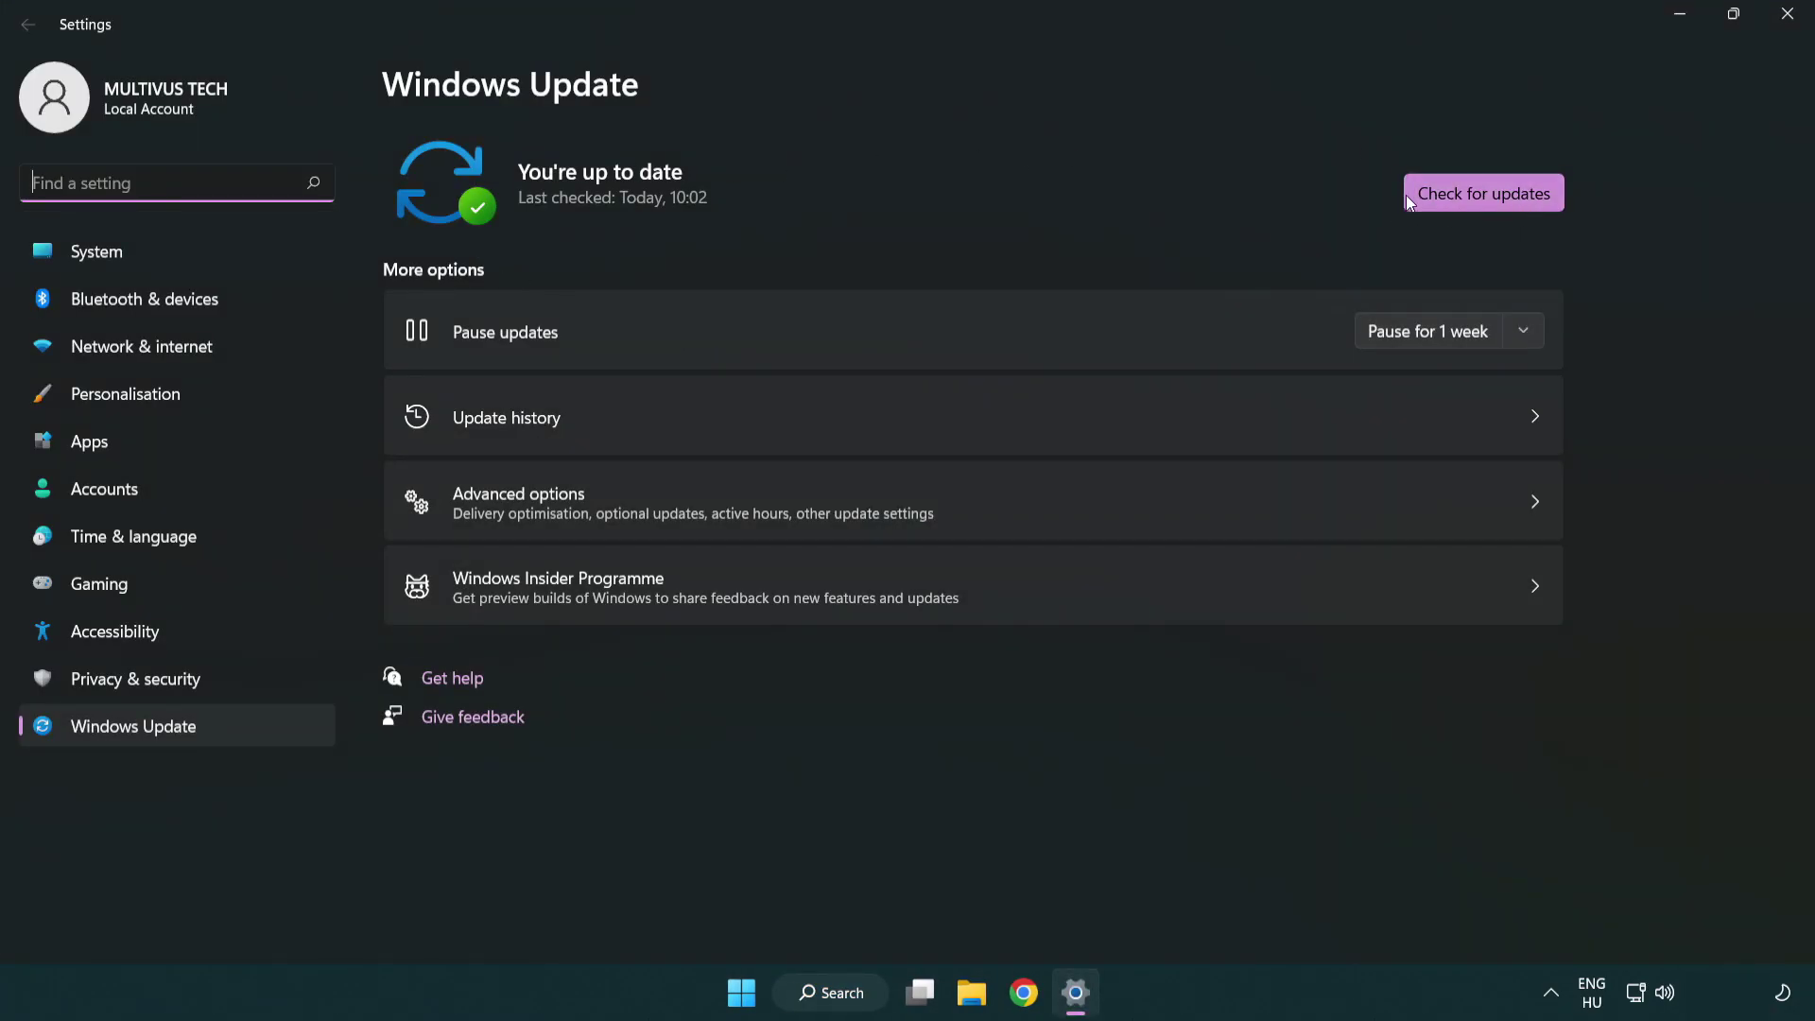
left_click(1494, 194)
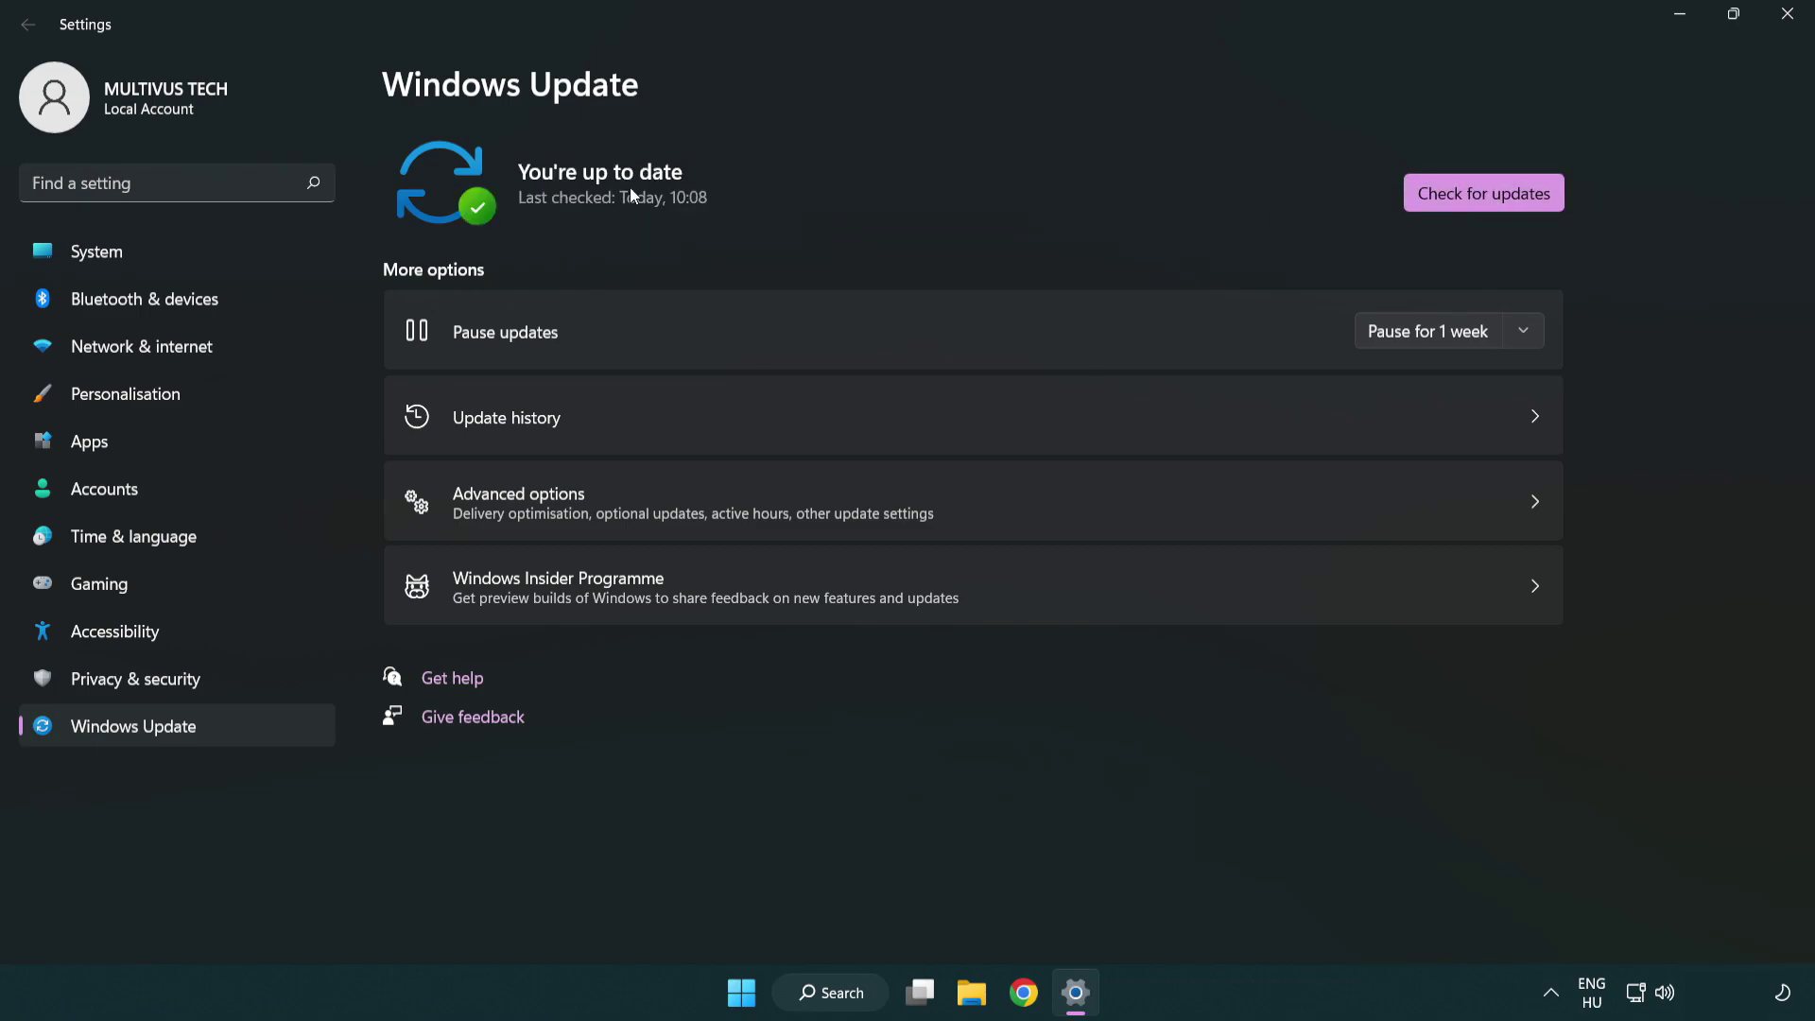
left_click(1789, 28)
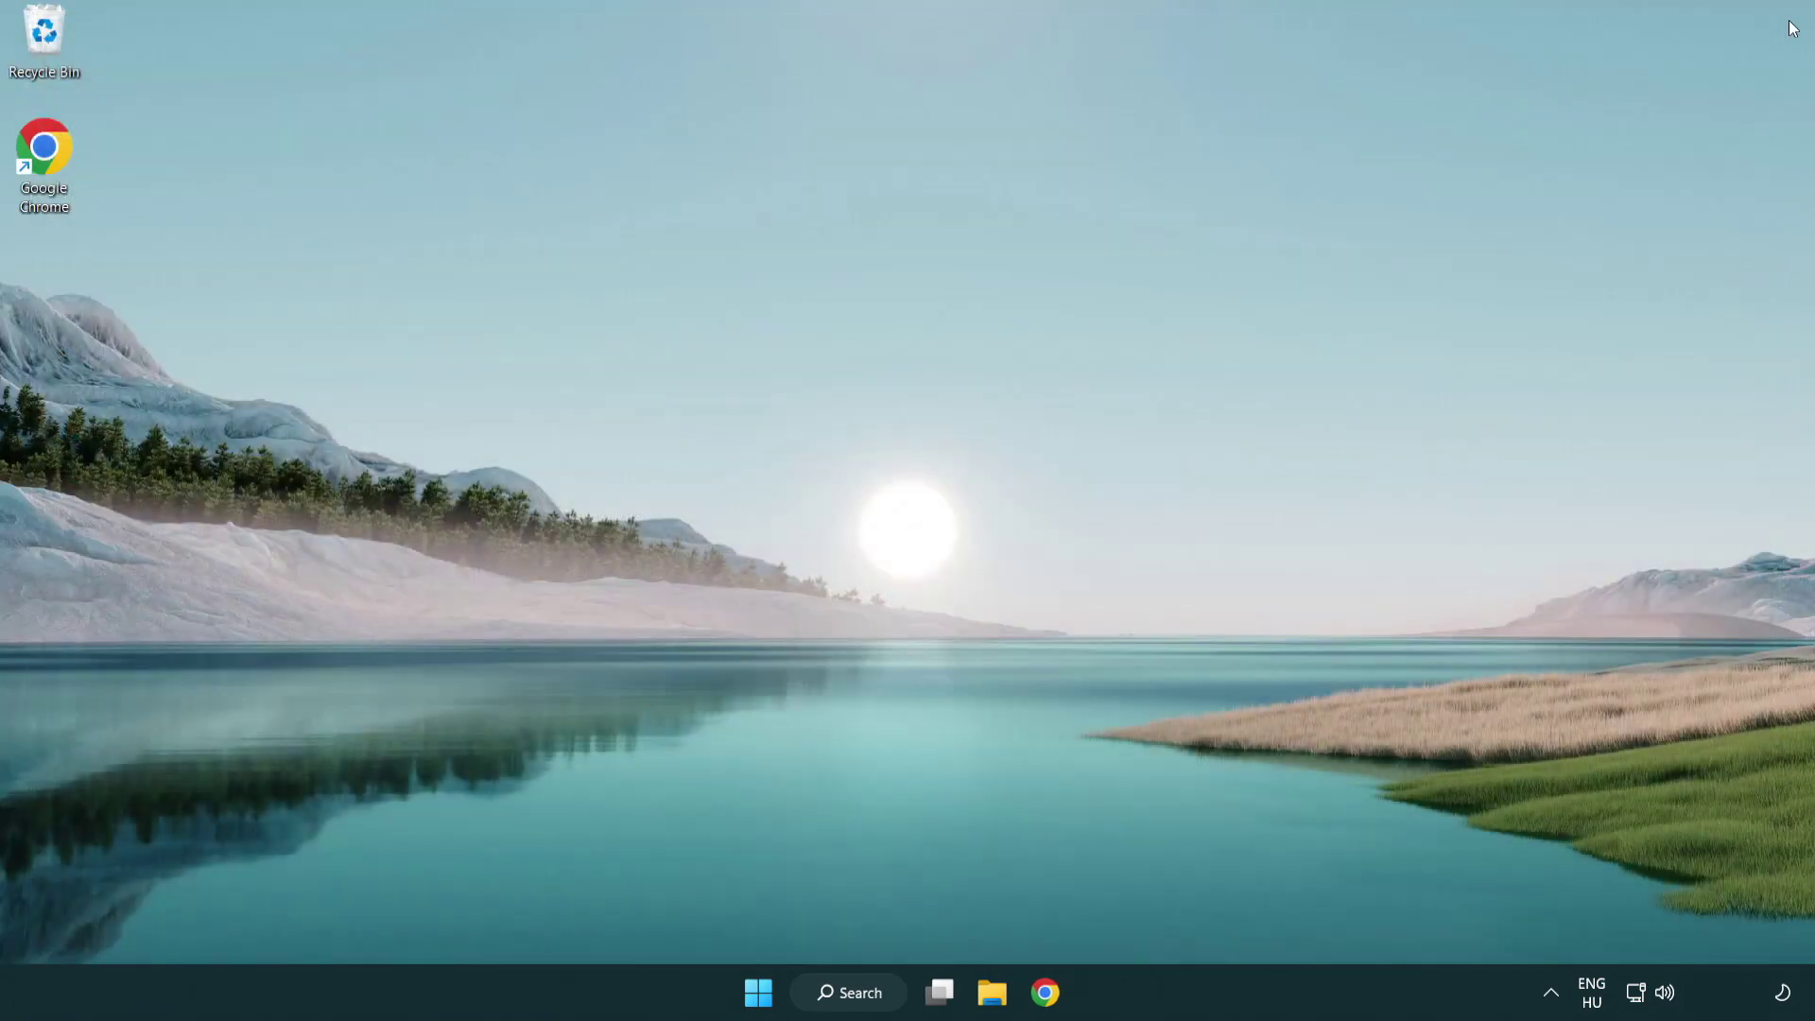
Step: Launch Registry Editor by searching for 'regedit'
left_click(830, 994)
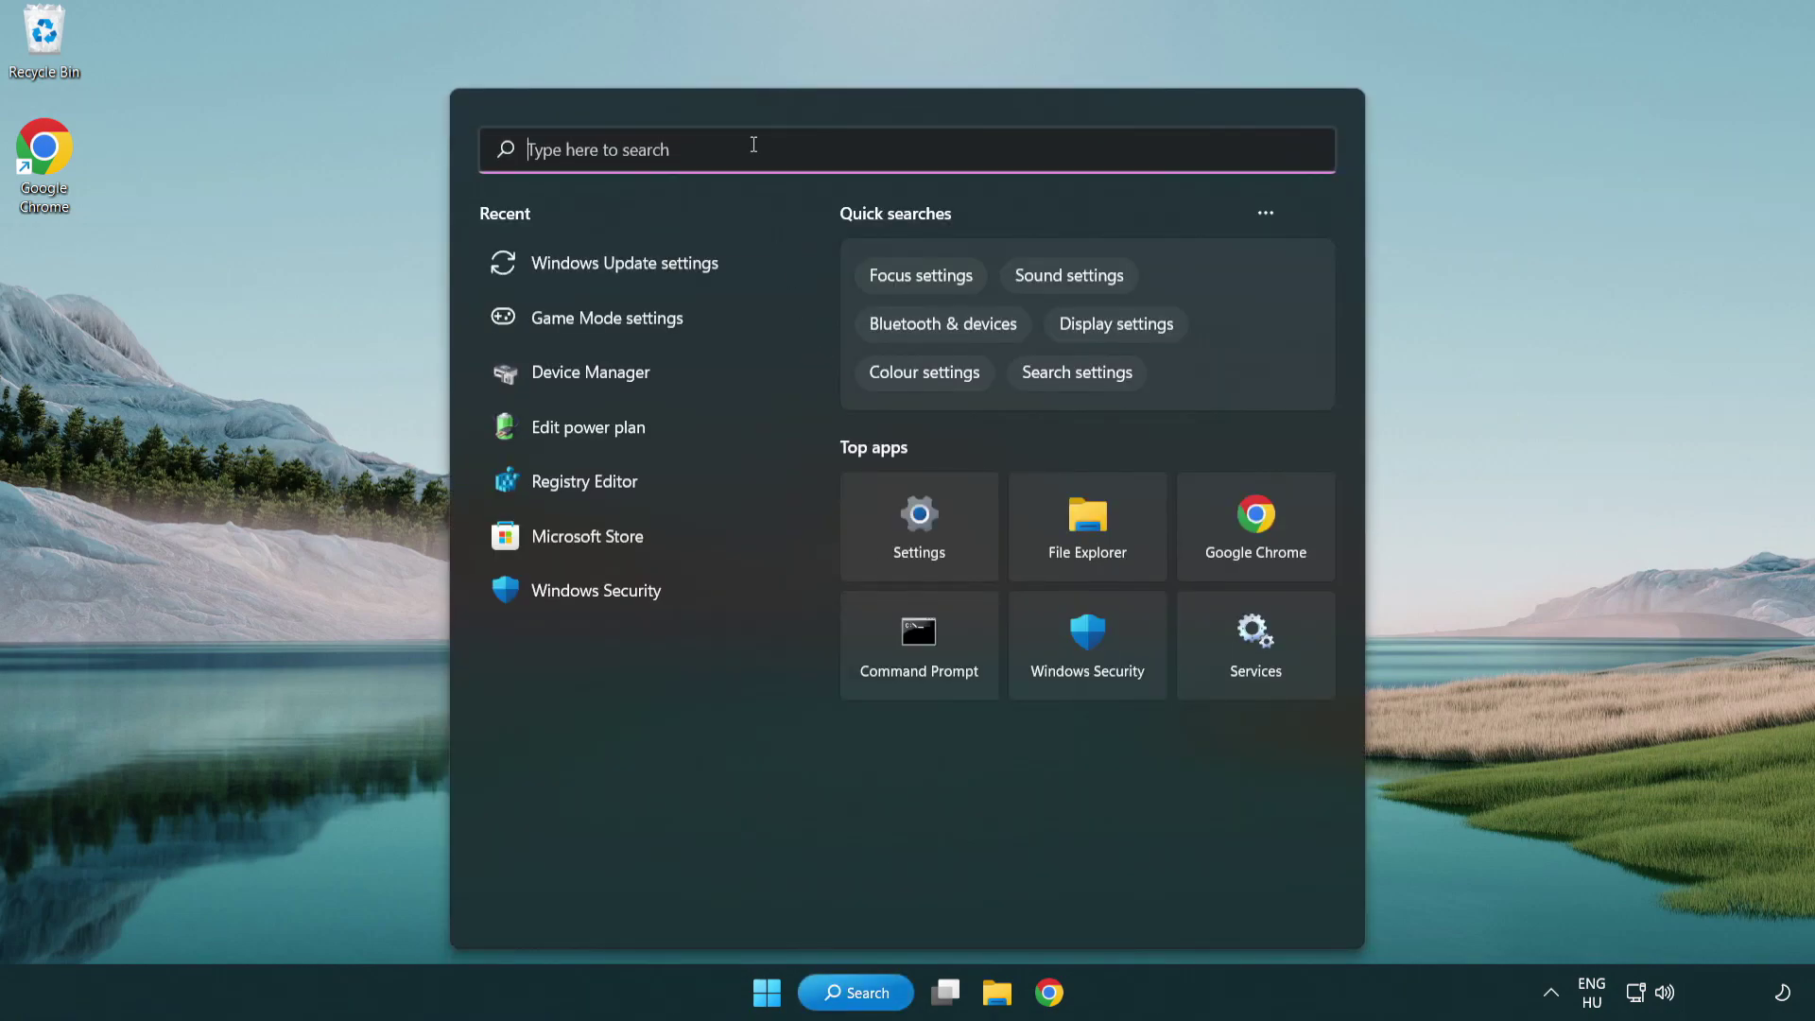
type("regedit")
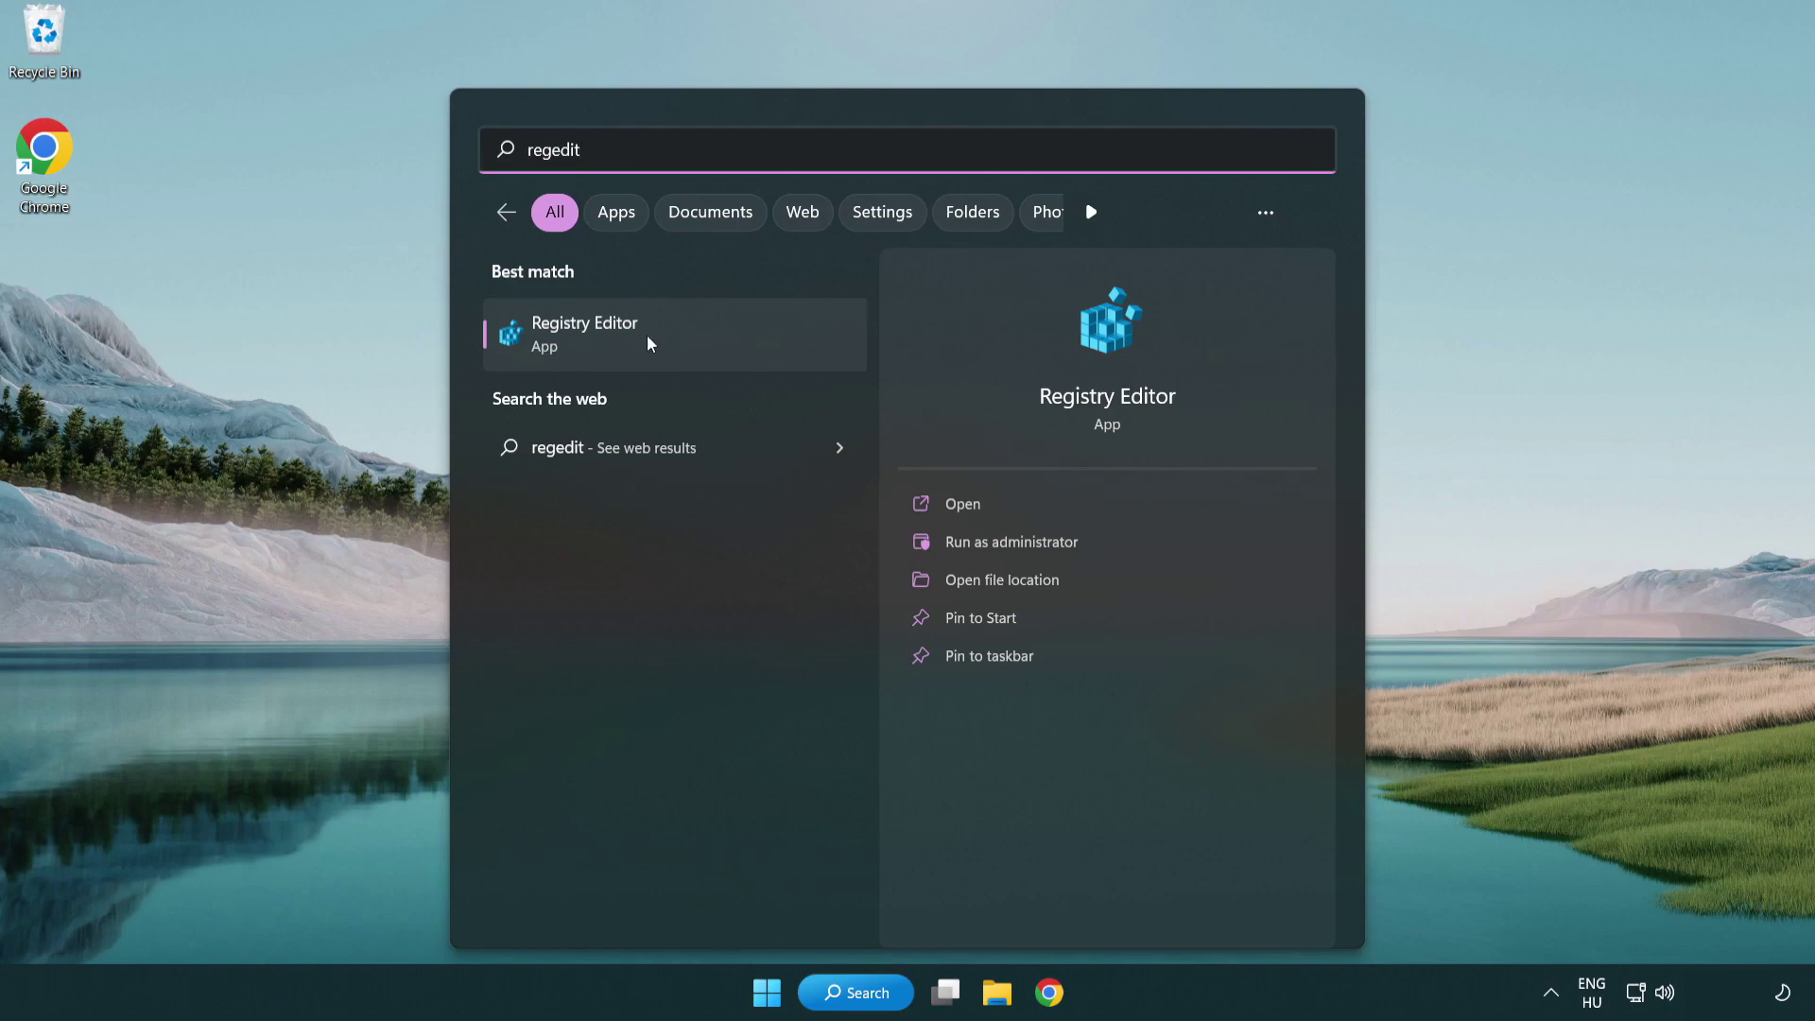
left_click(698, 343)
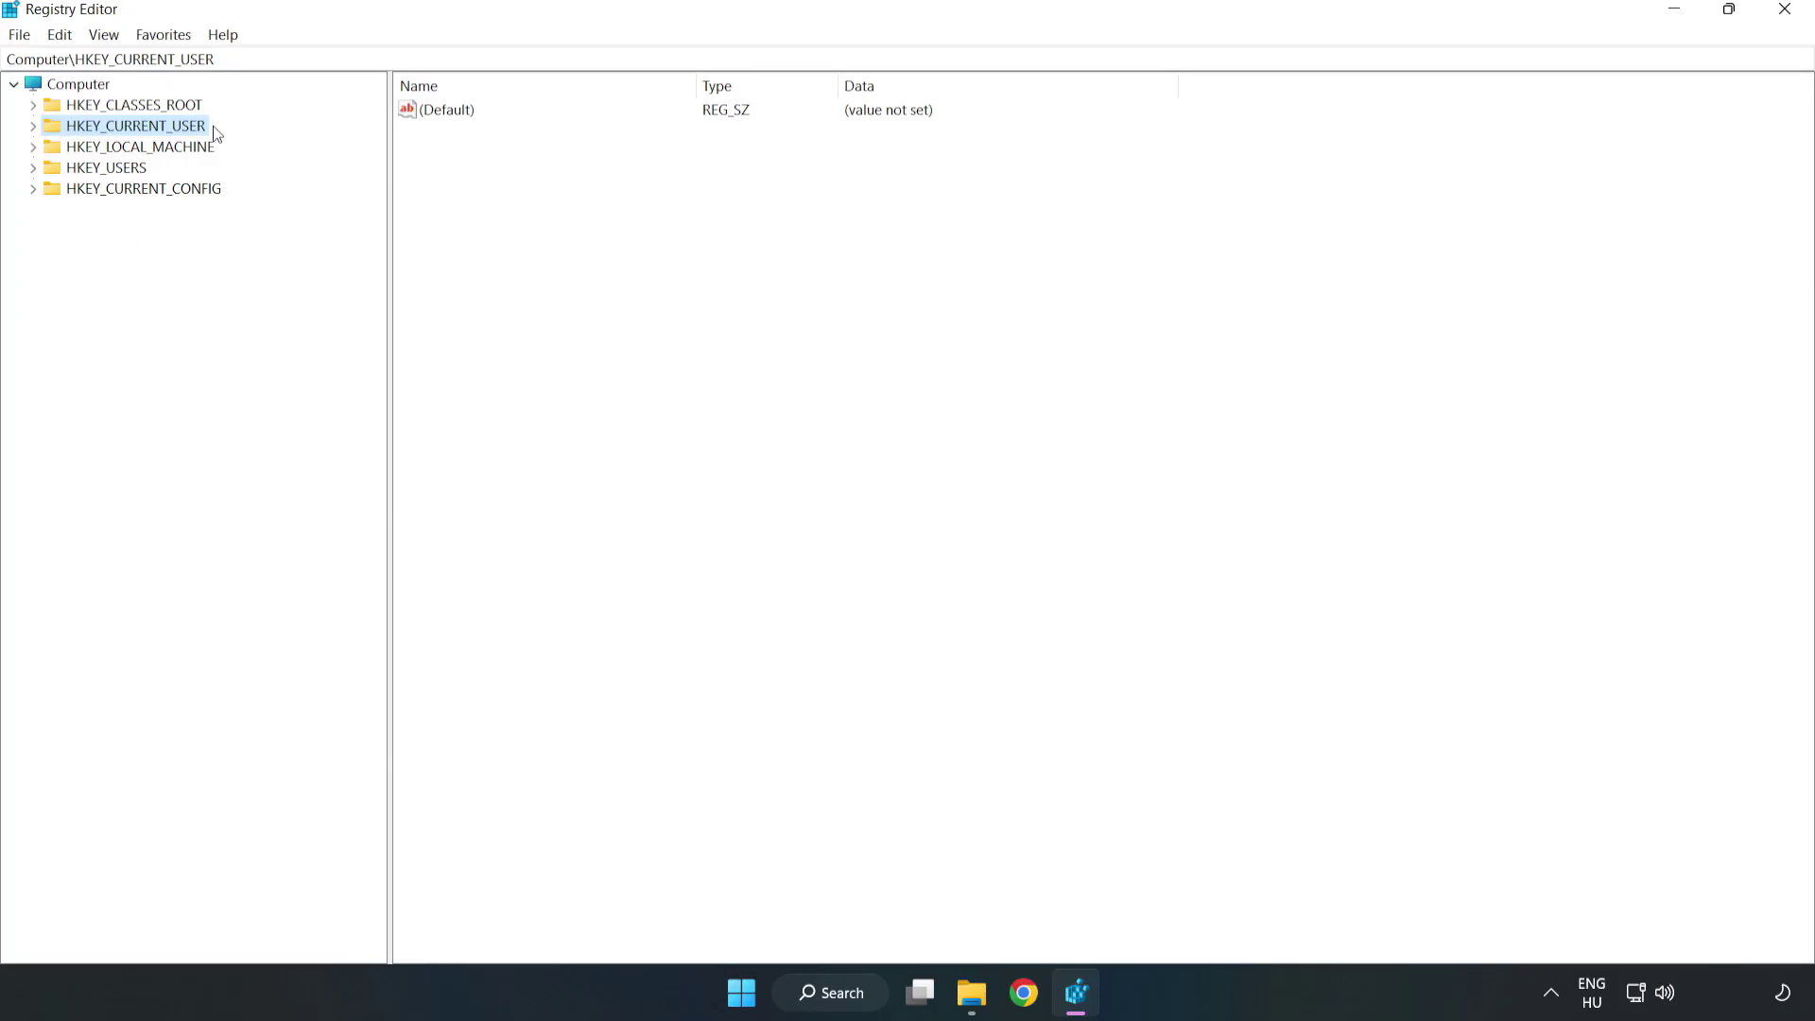
Step: Set GameDVR_Enabled under HKCU\System\GameConfigStore to 0, then collapse HKEY_CURRENT_USER
left_click(33, 126)
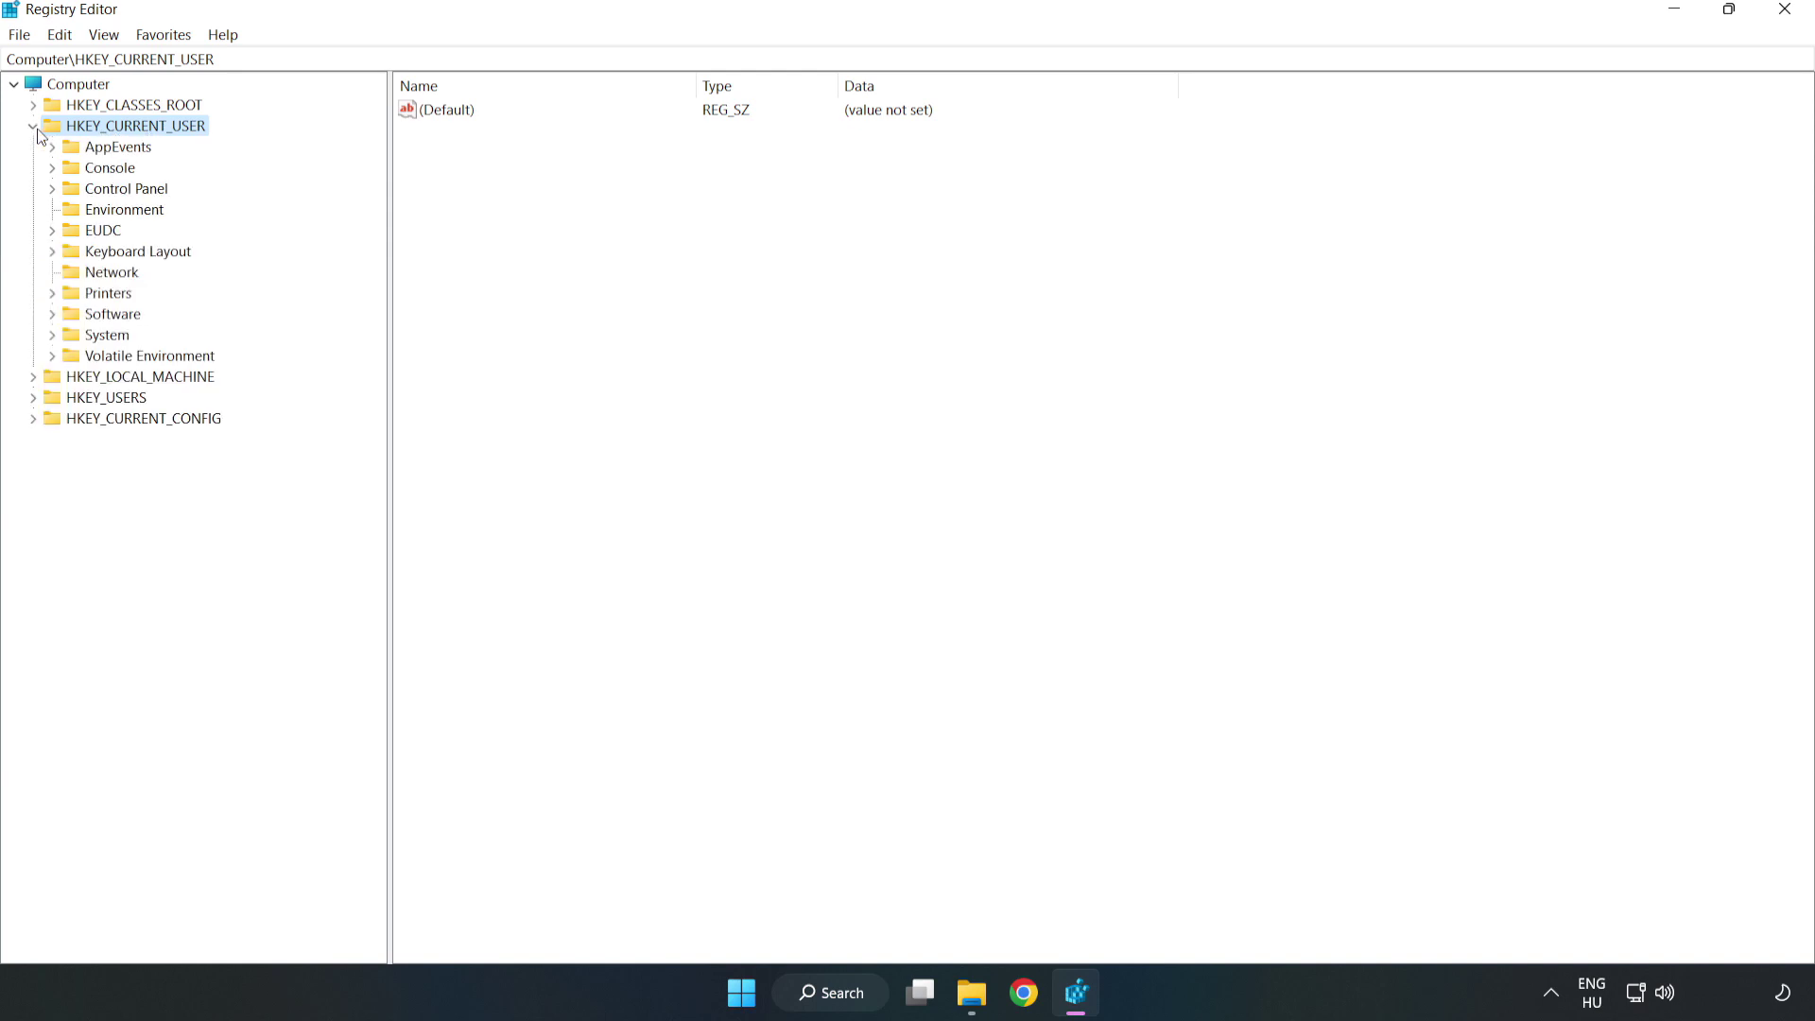
left_click(52, 335)
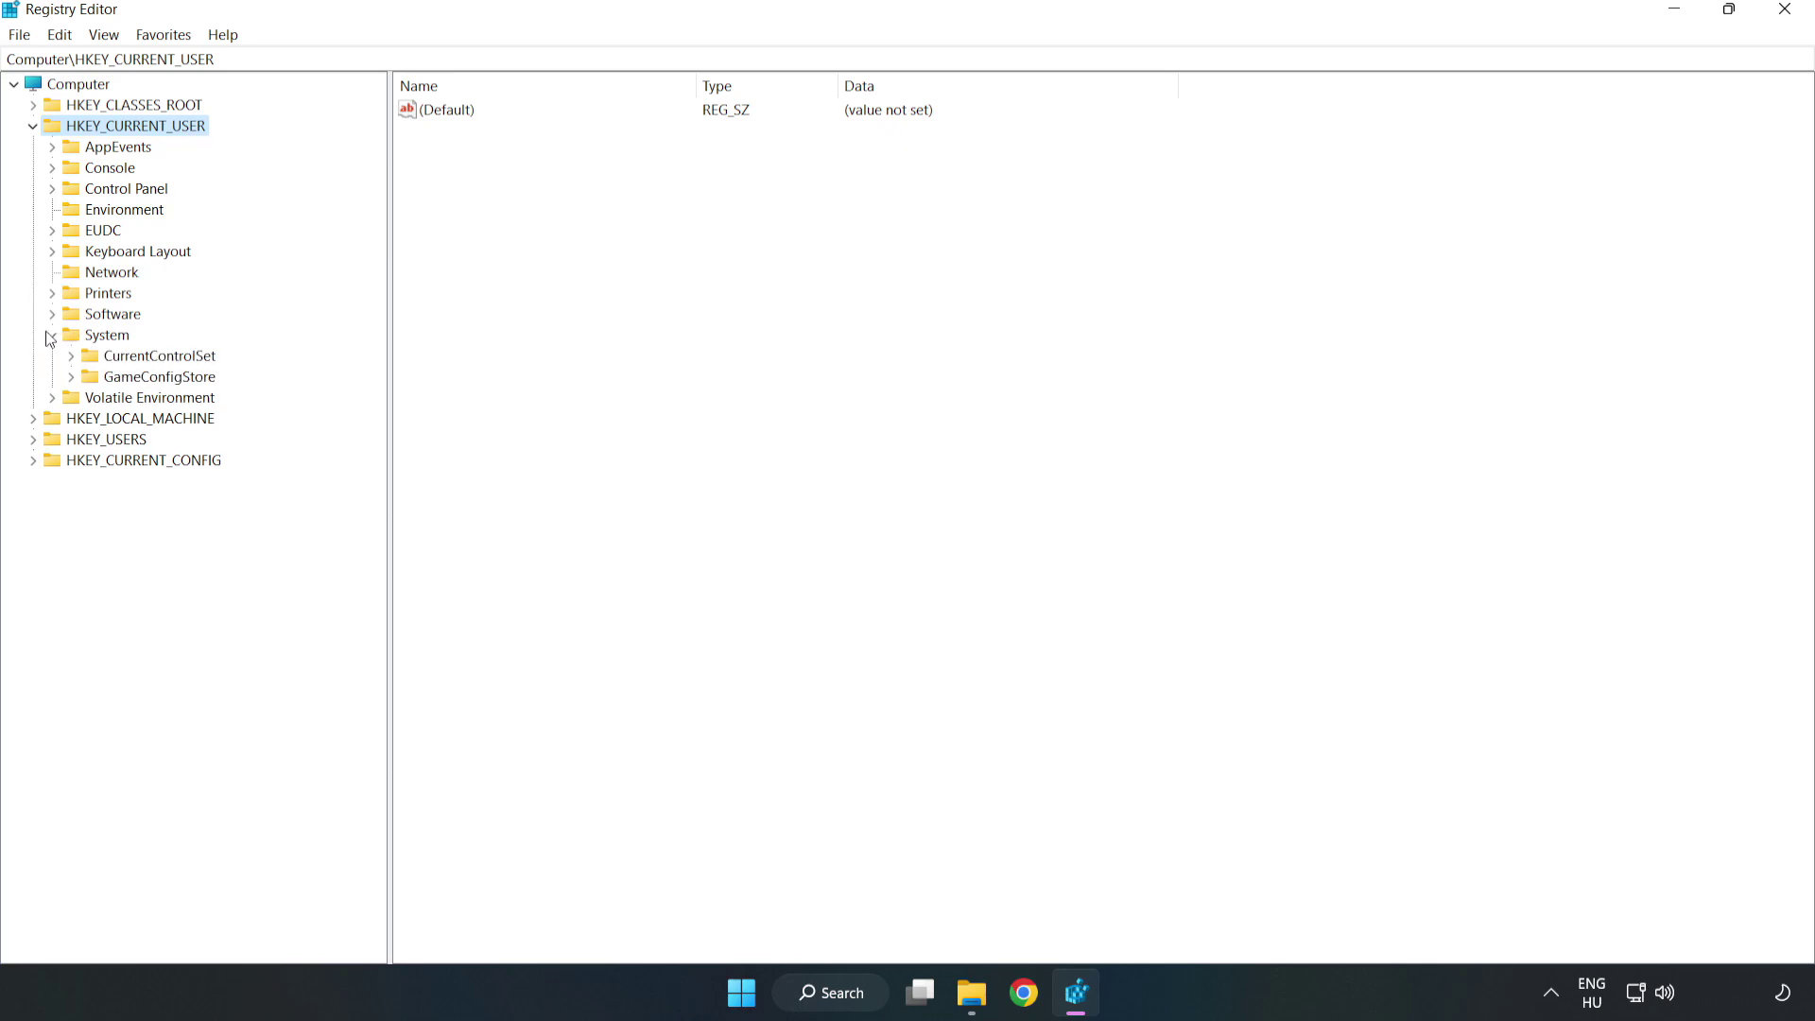
left_click(152, 379)
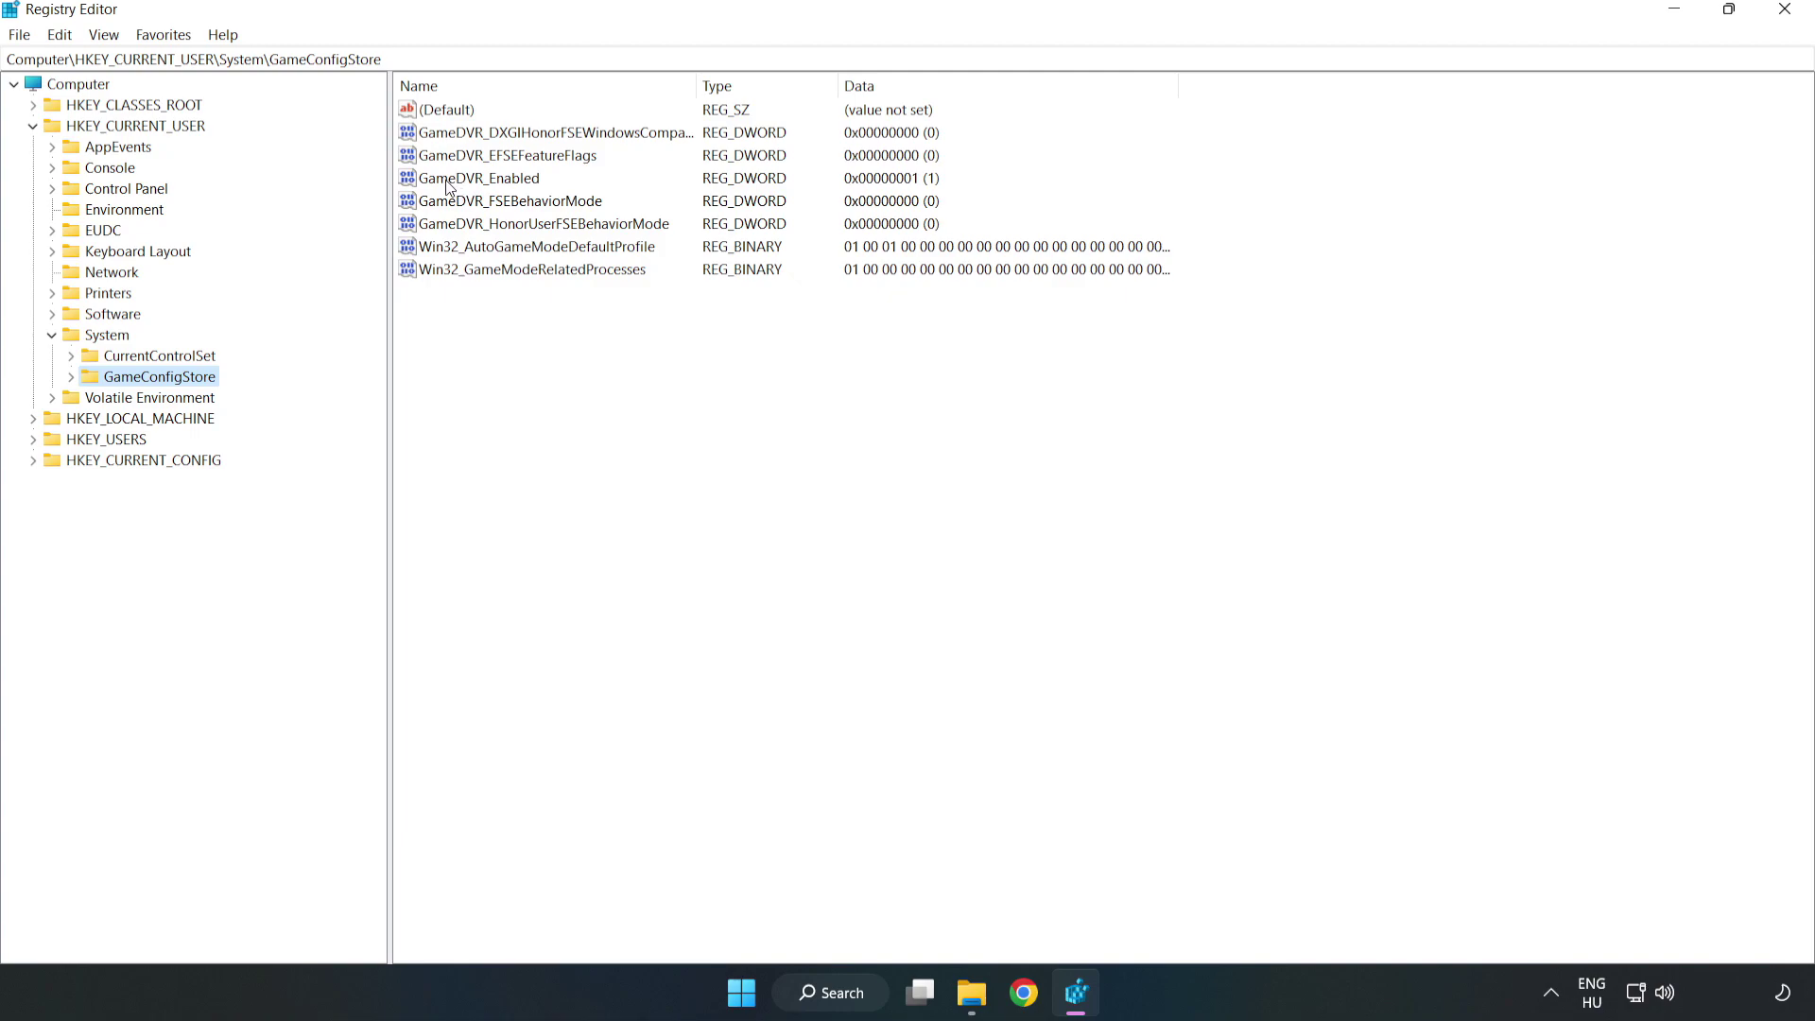
left_click(397, 187)
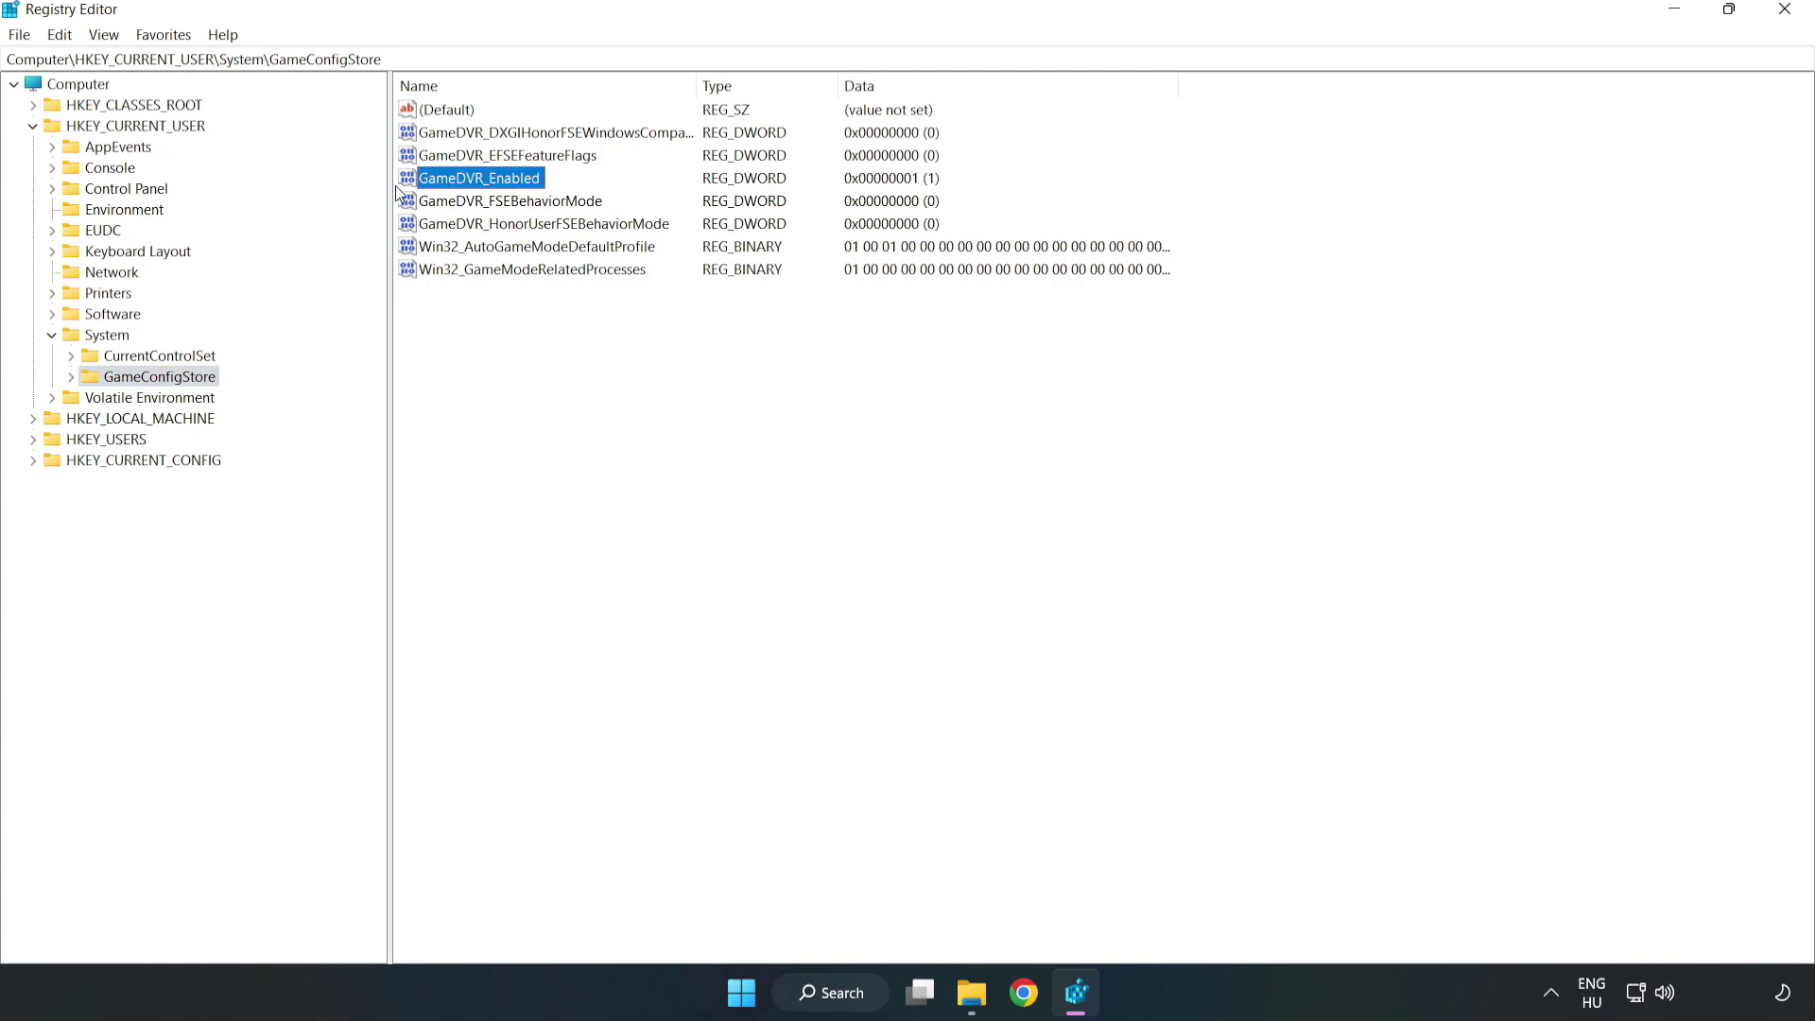
right_click(496, 188)
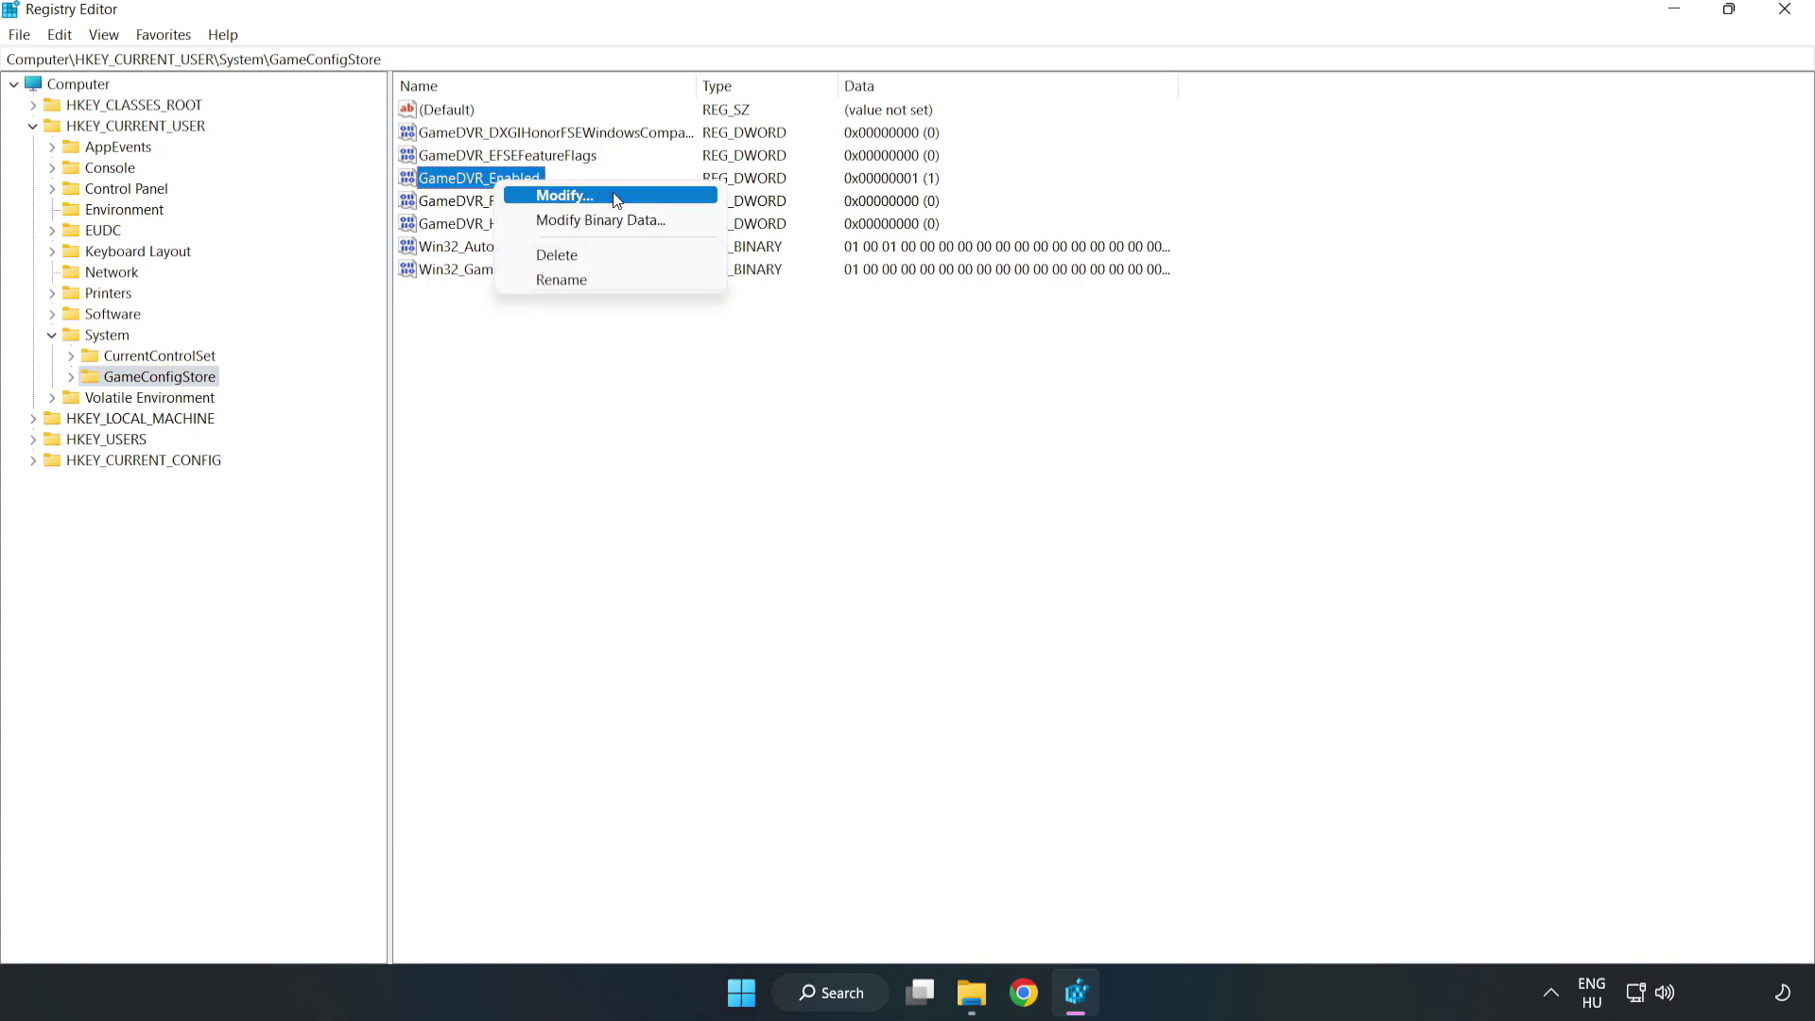
left_click(563, 195)
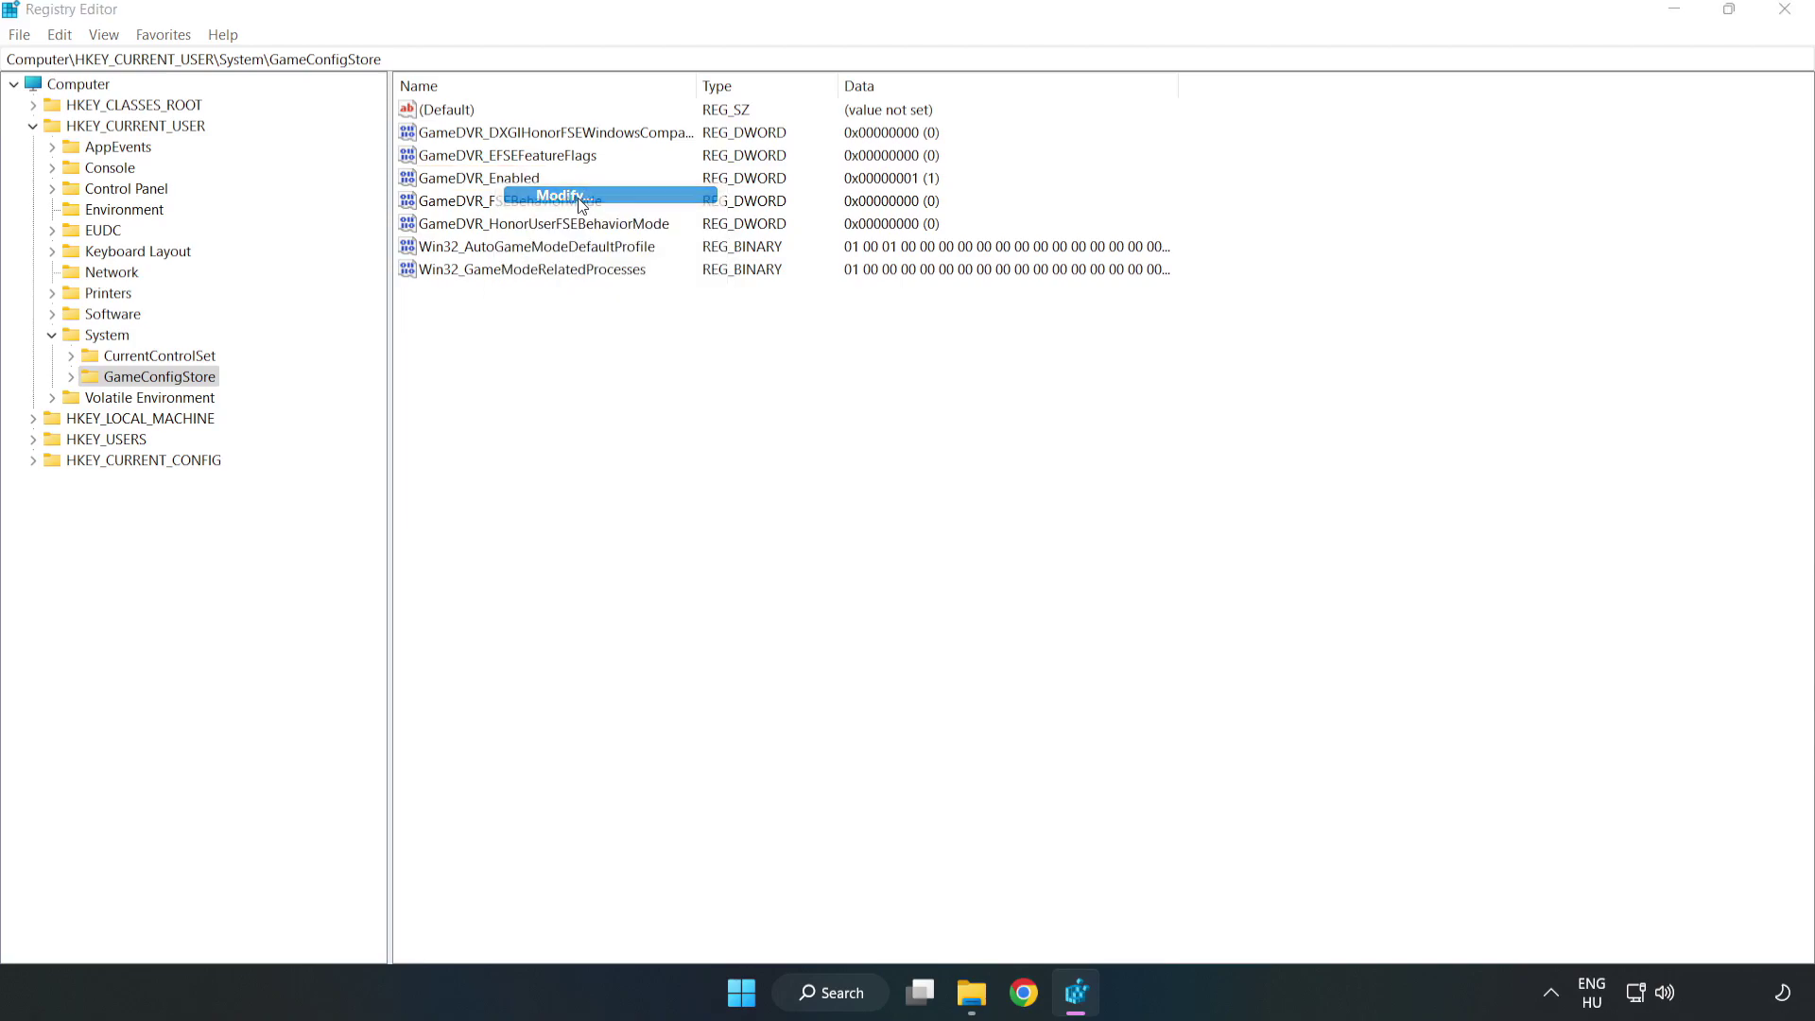
left_click_drag(368, 130, 1011, 384)
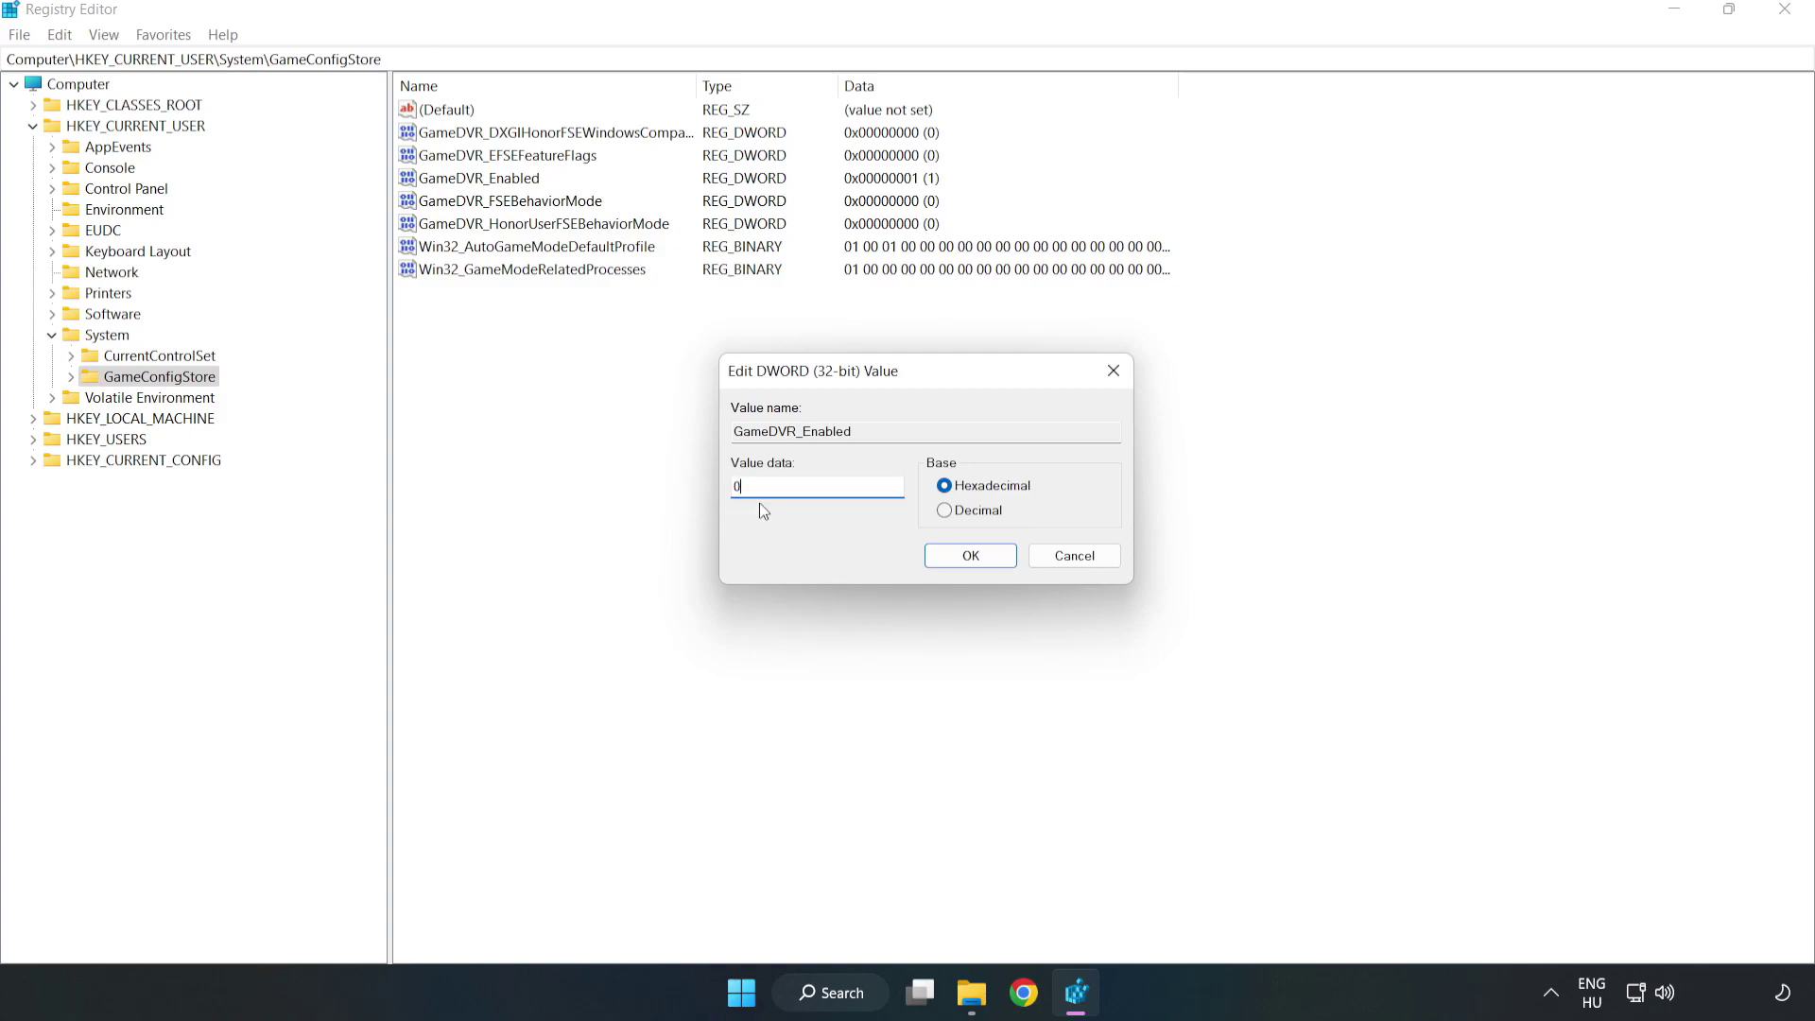
type("0")
left_click(970, 557)
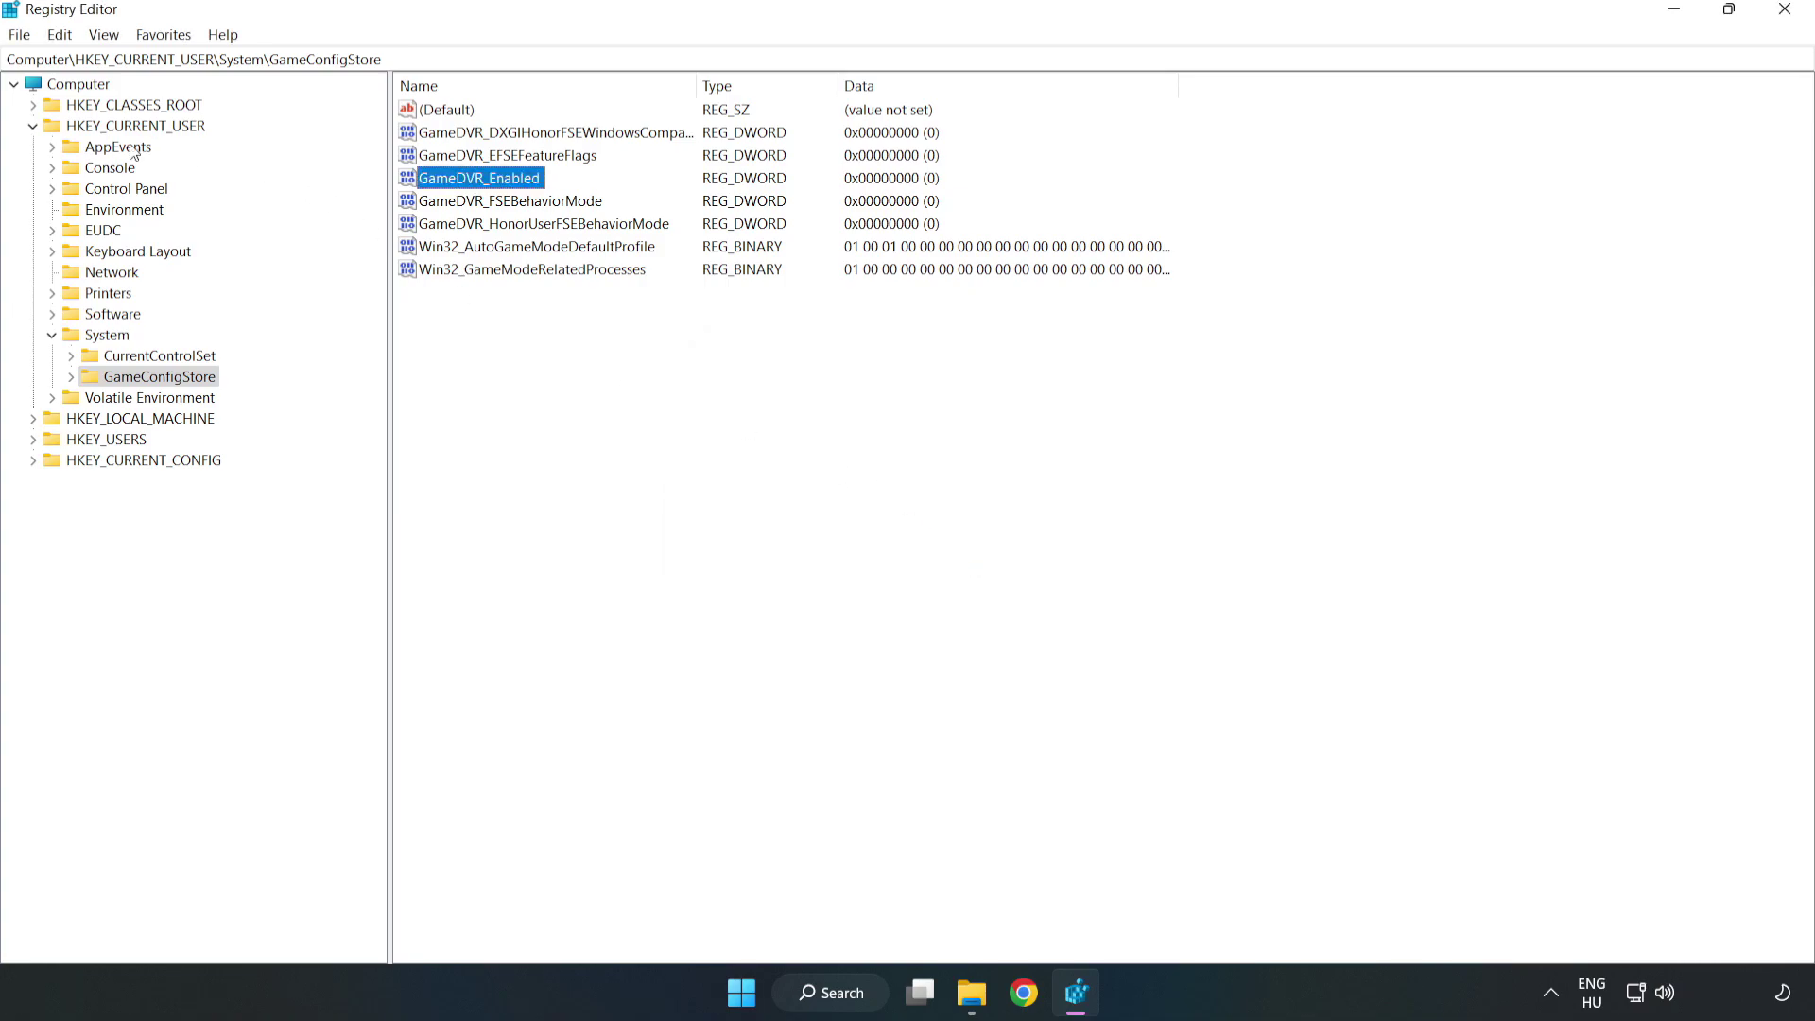
left_click(33, 127)
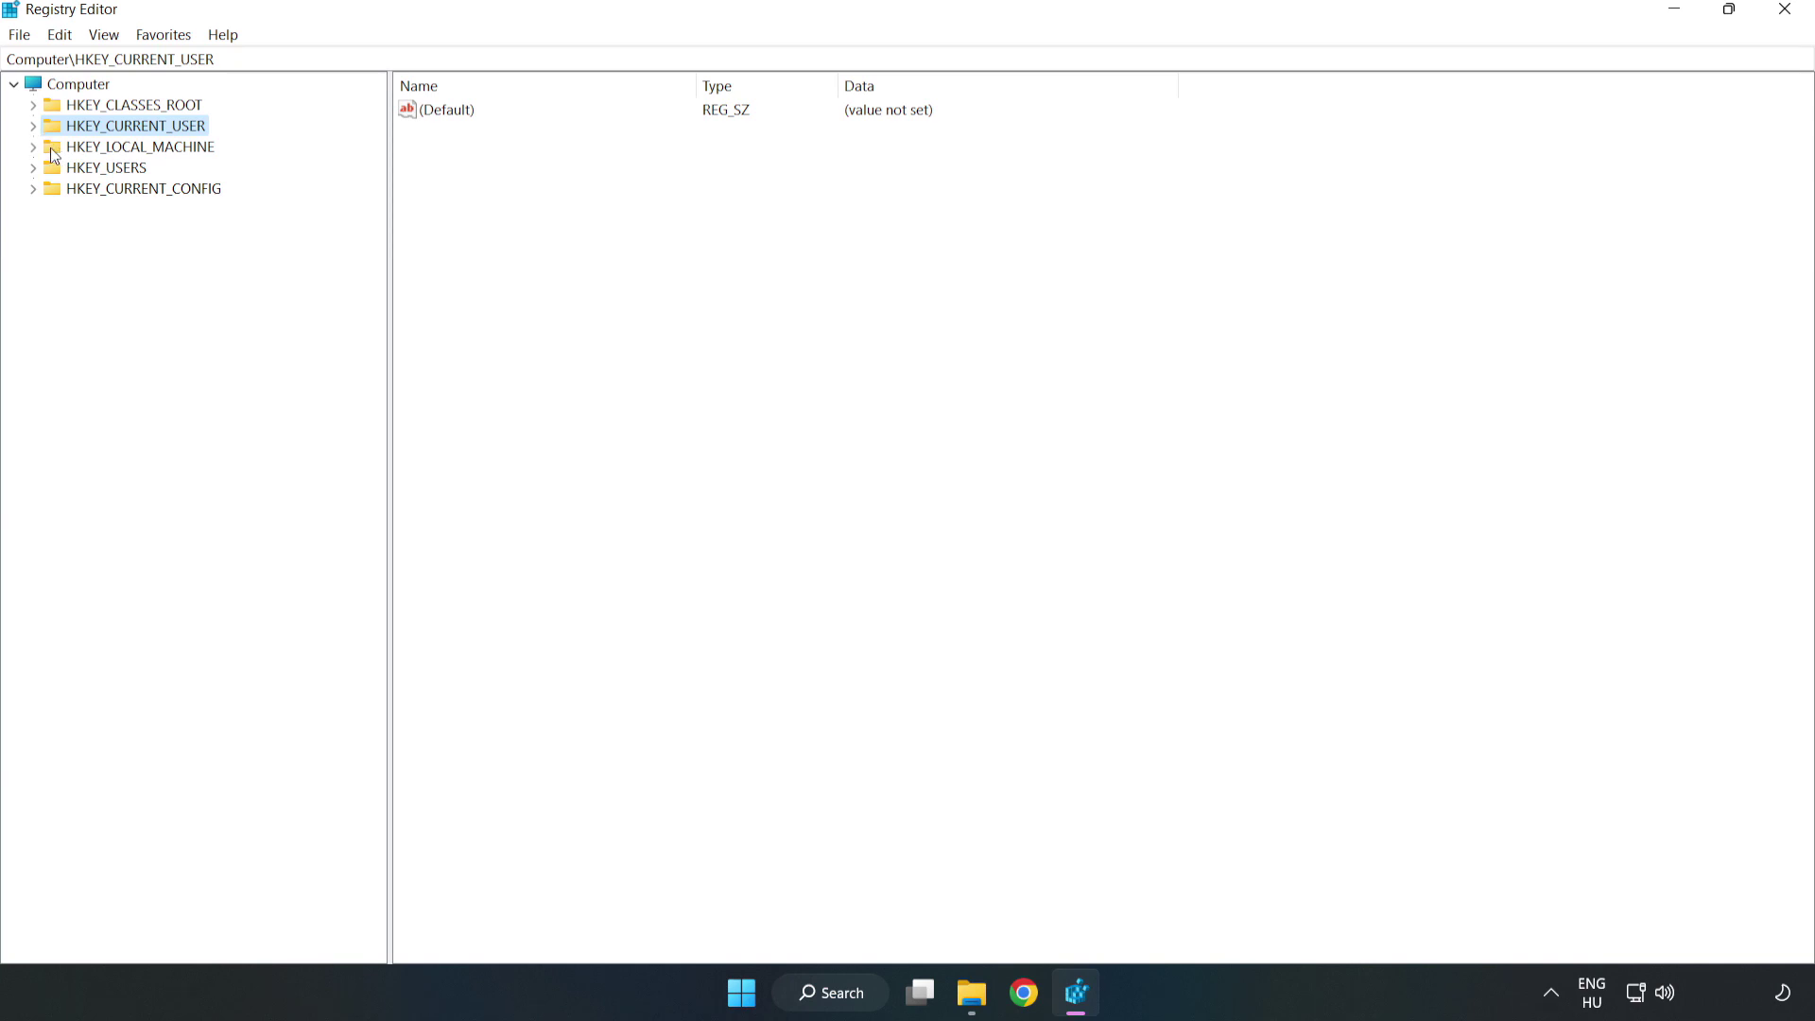
Step: Navigate to HKLM\SOFTWARE\Microsoft\PolicyManager\default\ApplicationManagement\AllowGameDVR and view its values
double_click(44, 149)
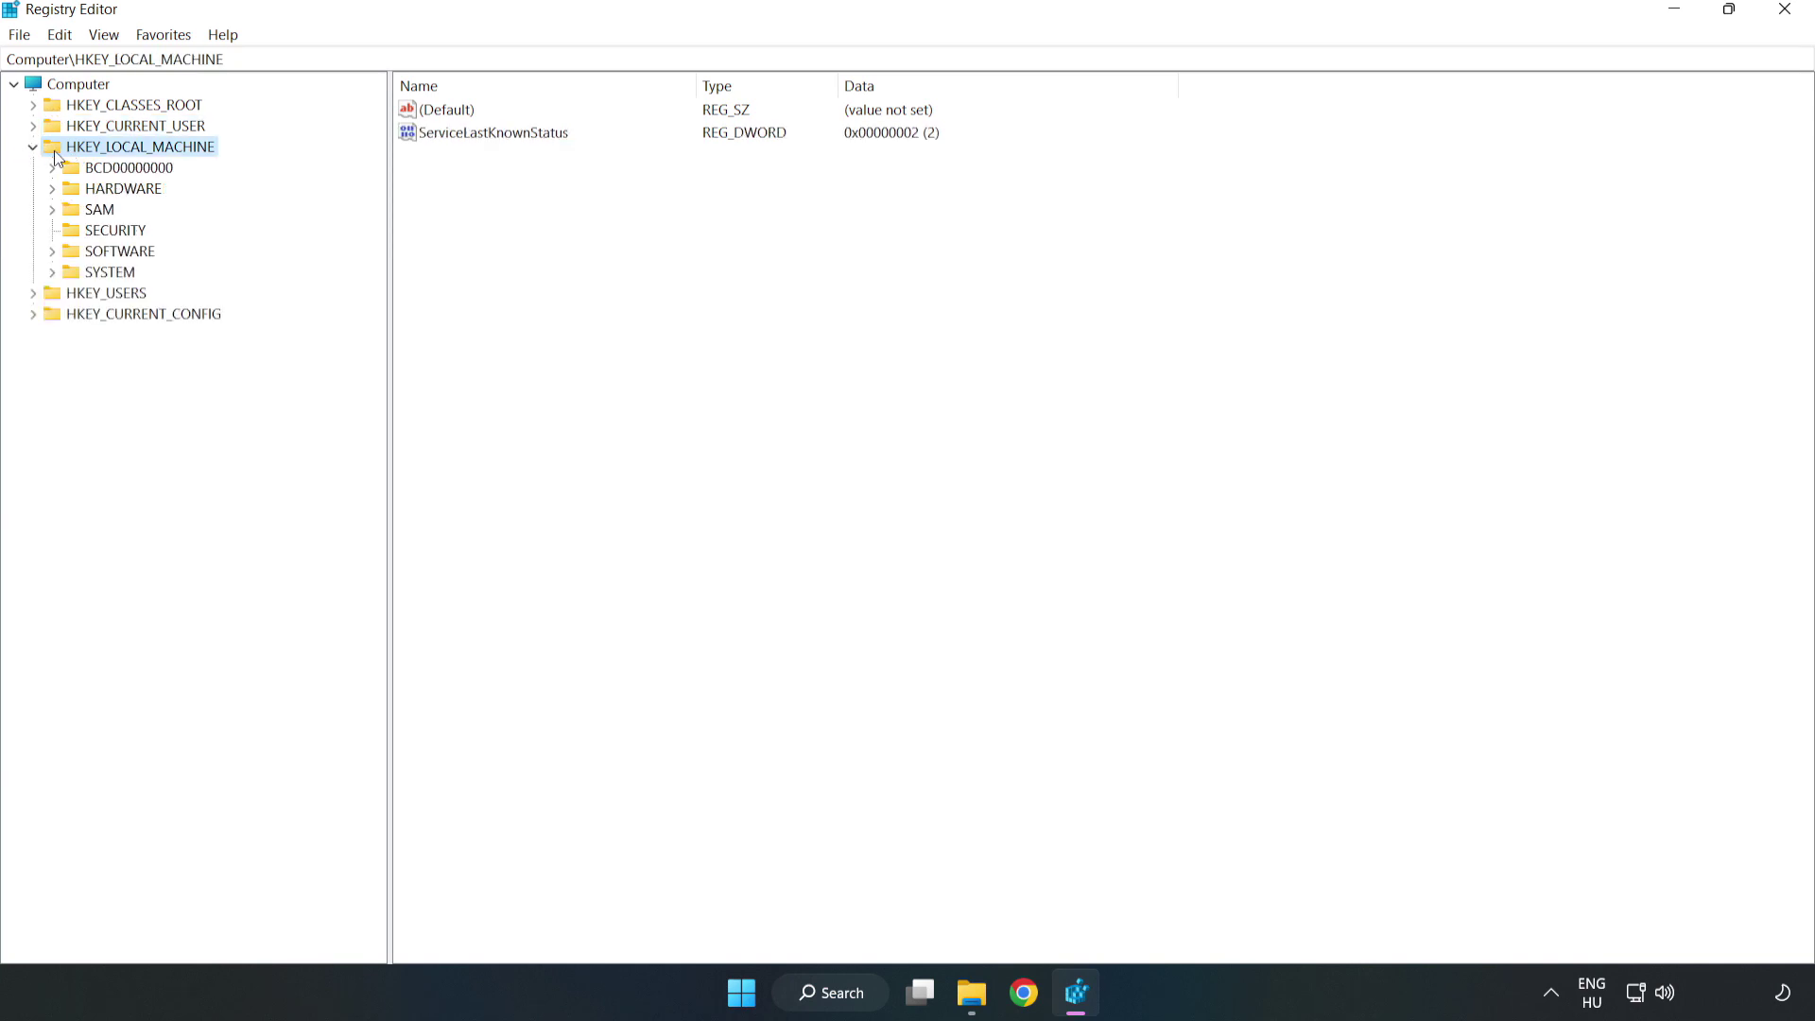
left_click(52, 252)
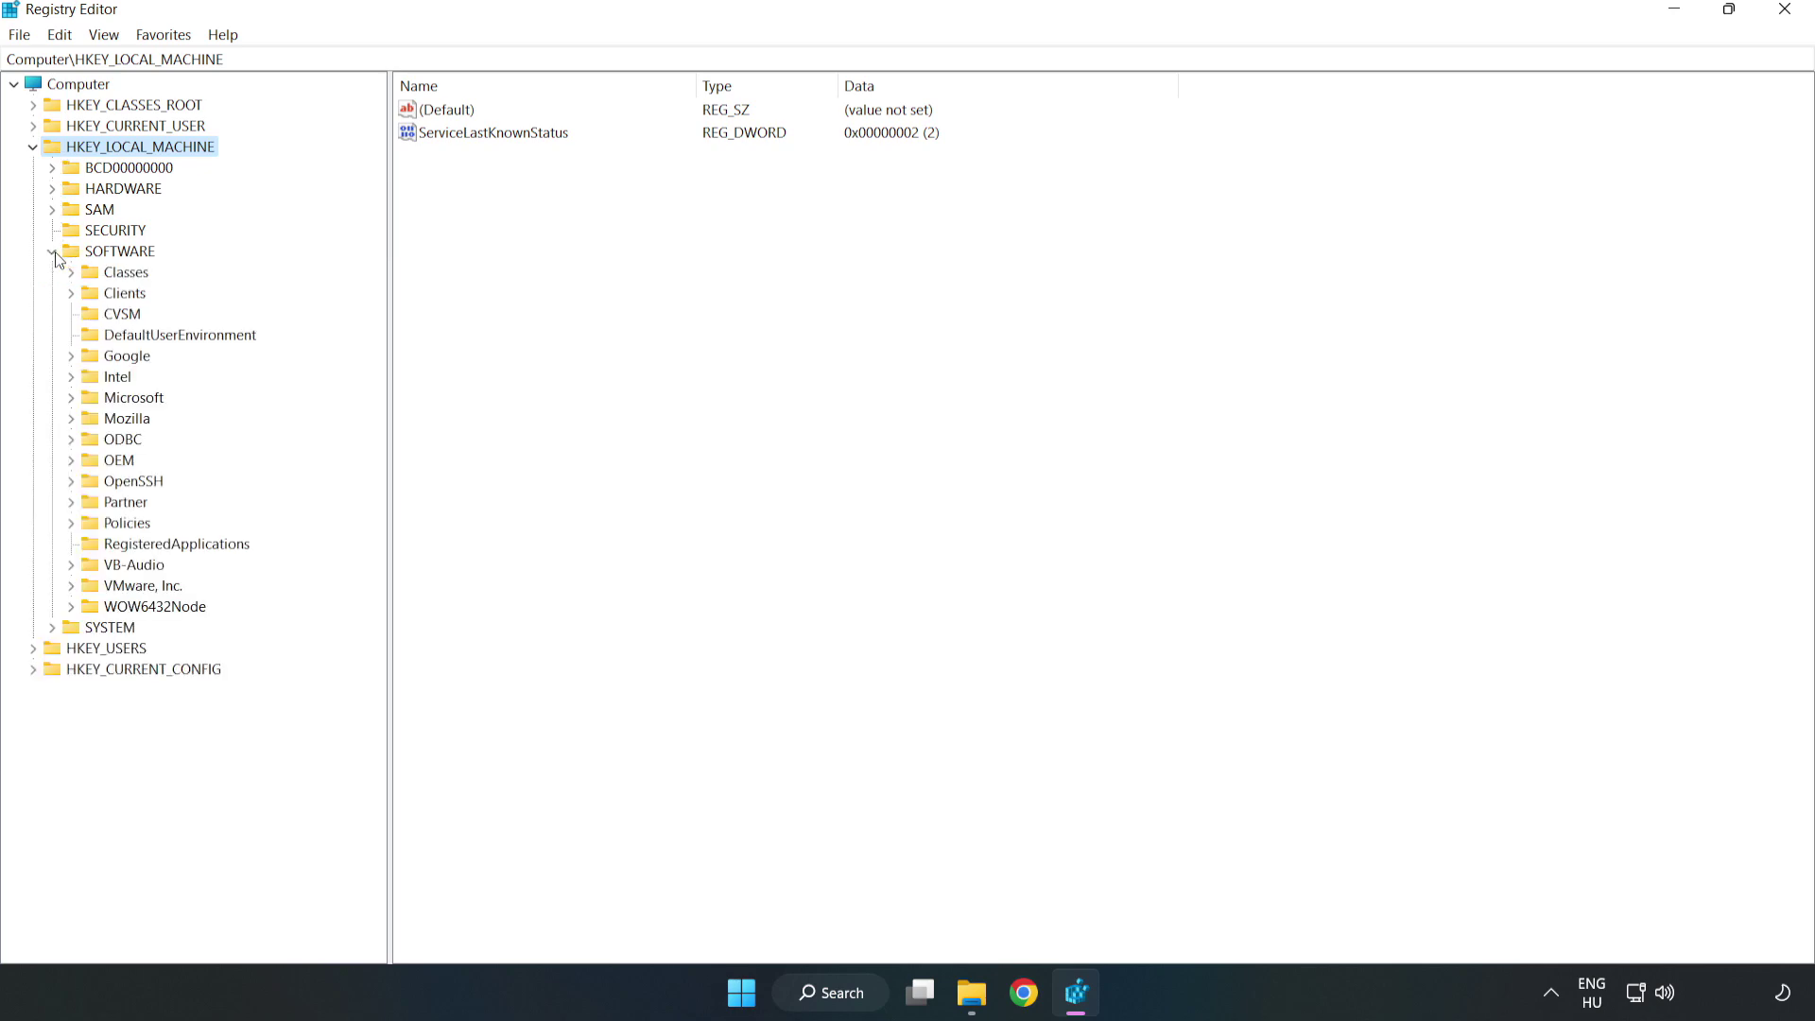
left_click(71, 398)
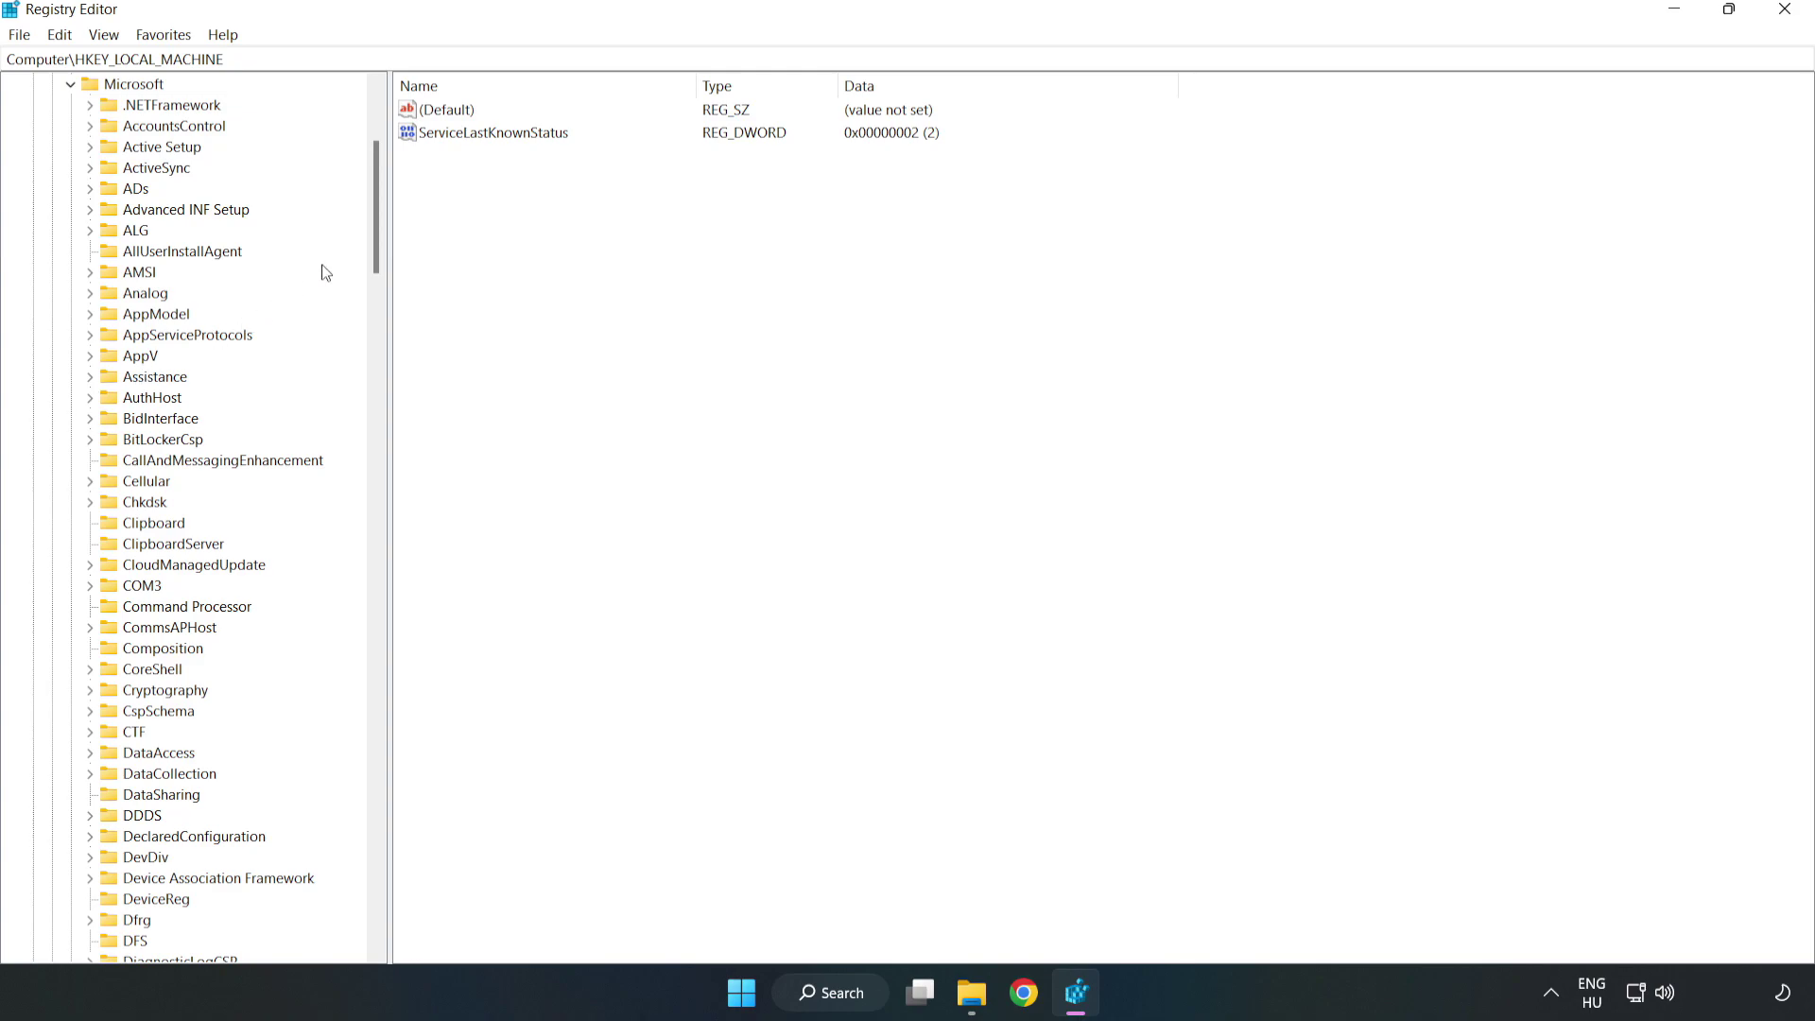
left_click_drag(371, 242, 409, 672)
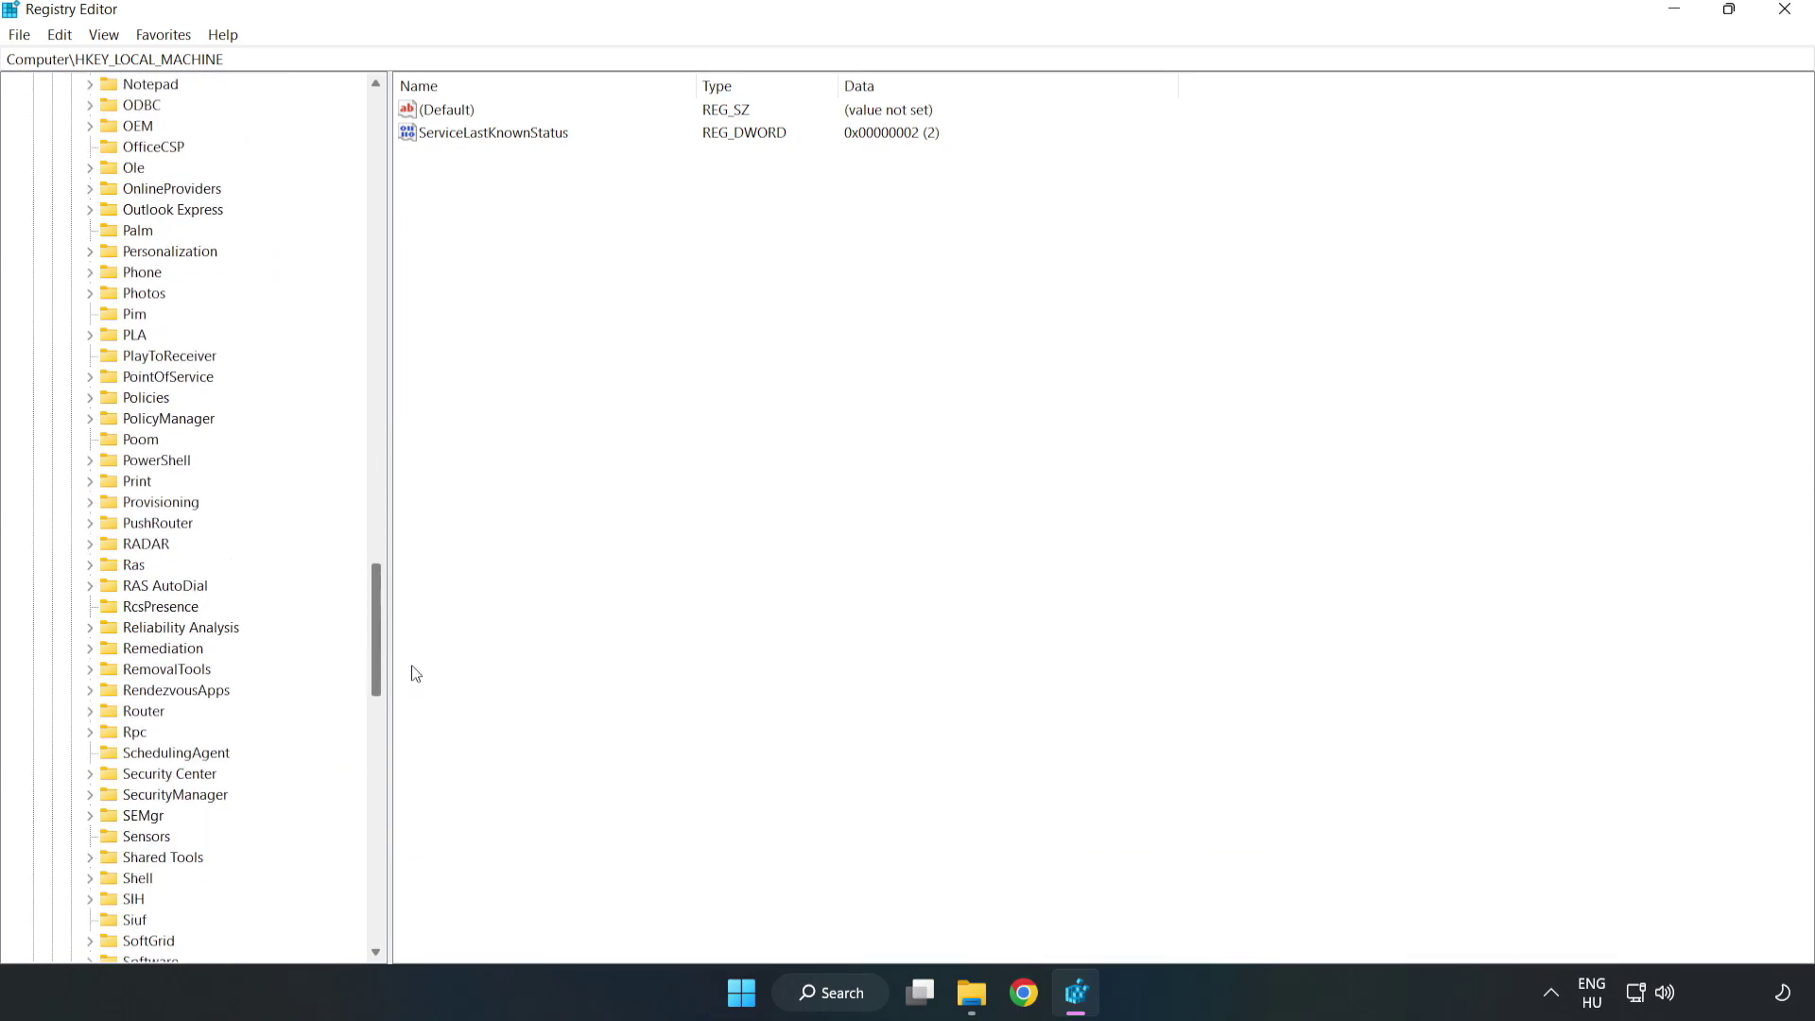
left_click(90, 419)
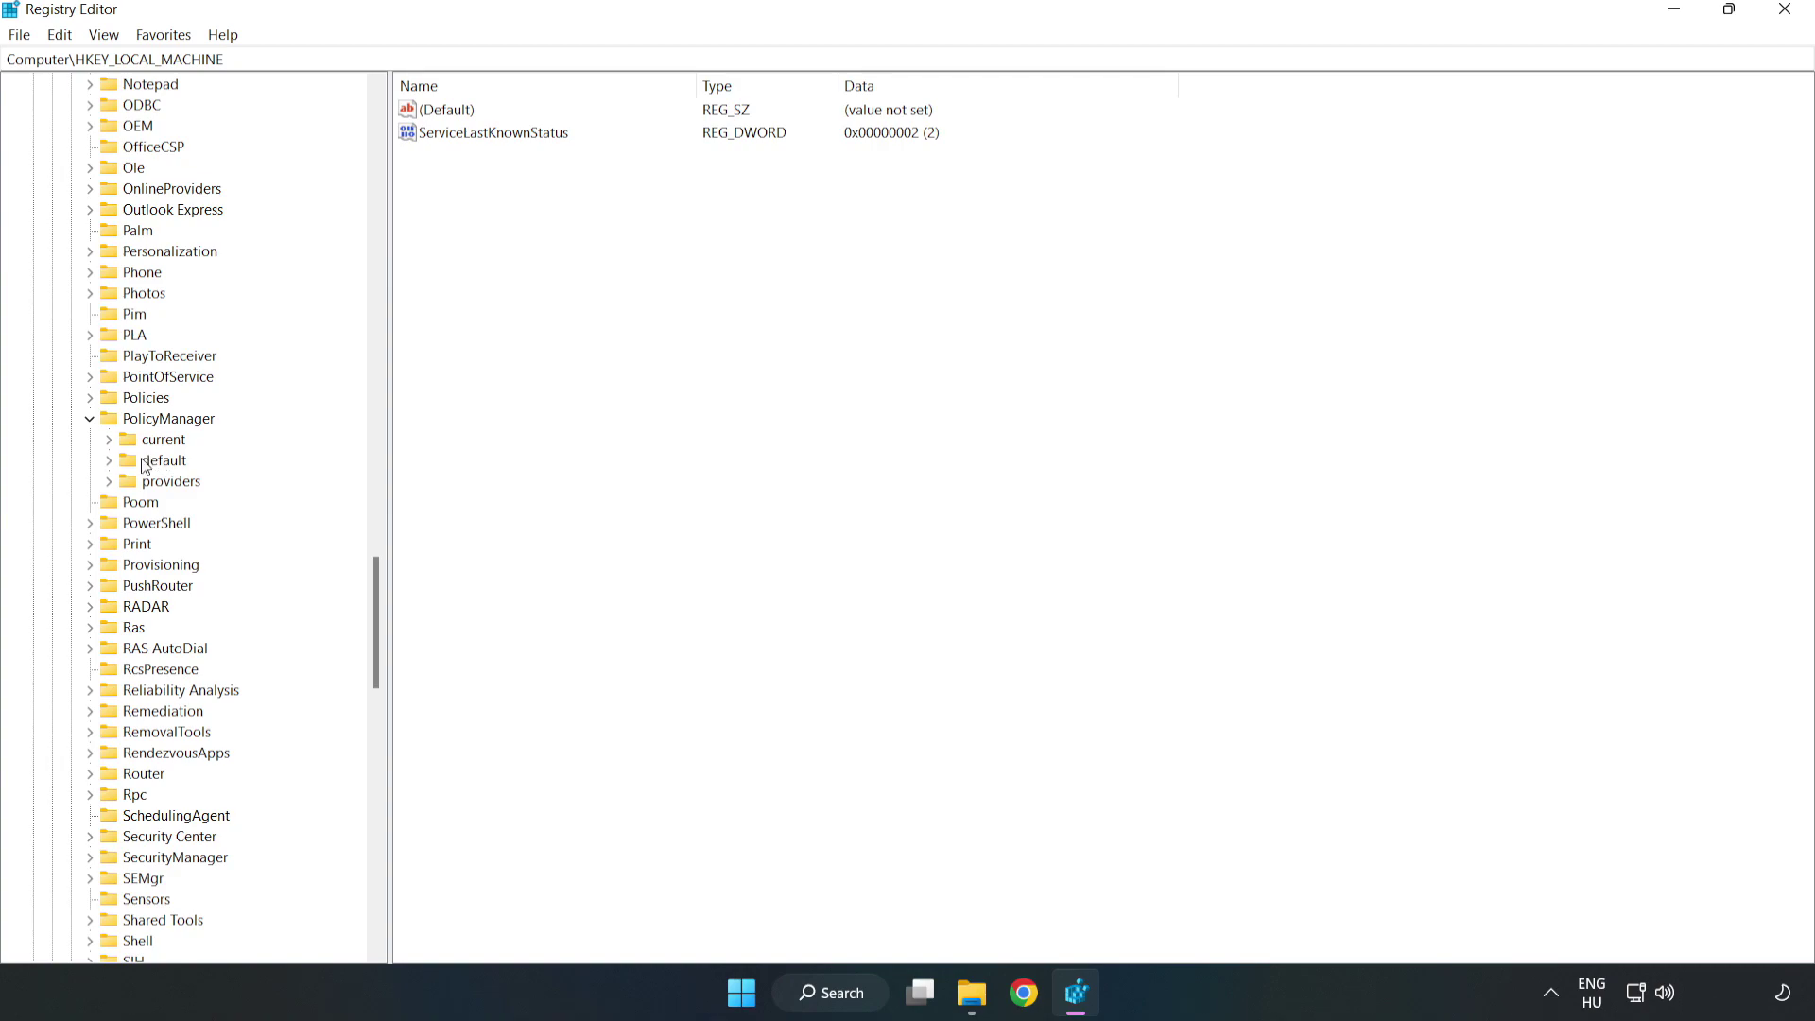
left_click(109, 461)
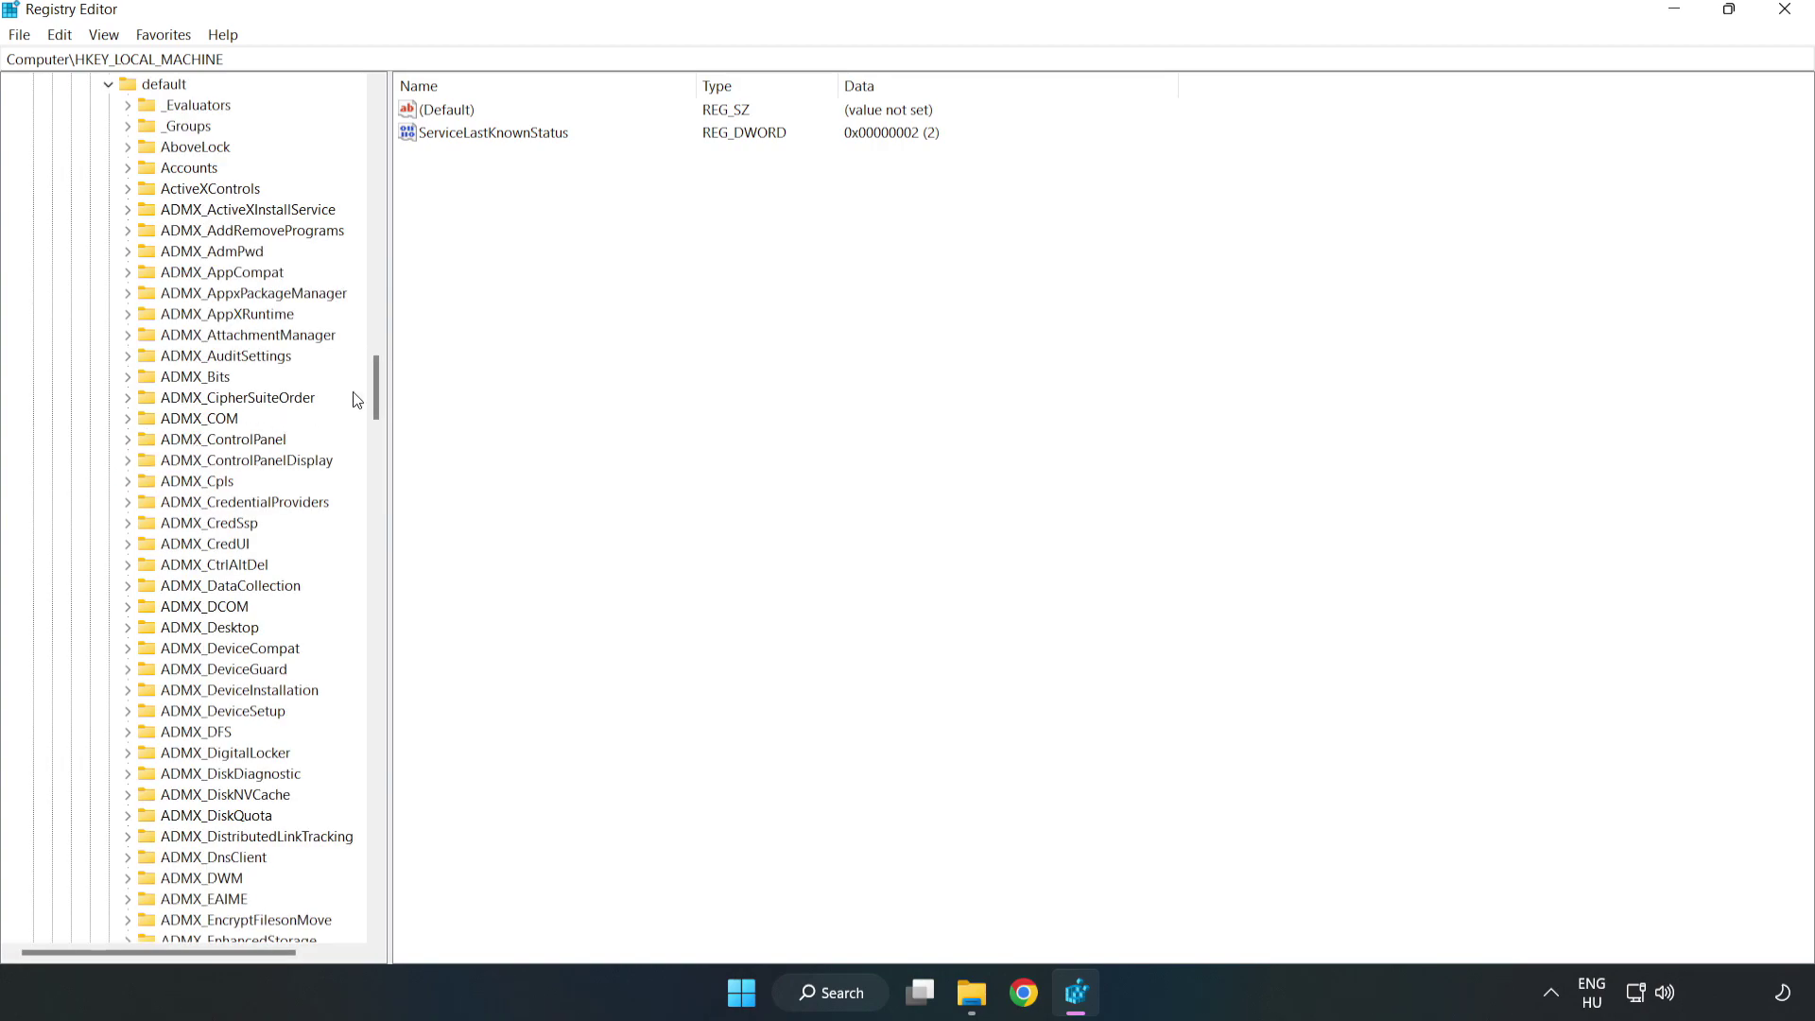
left_click_drag(376, 387, 367, 598)
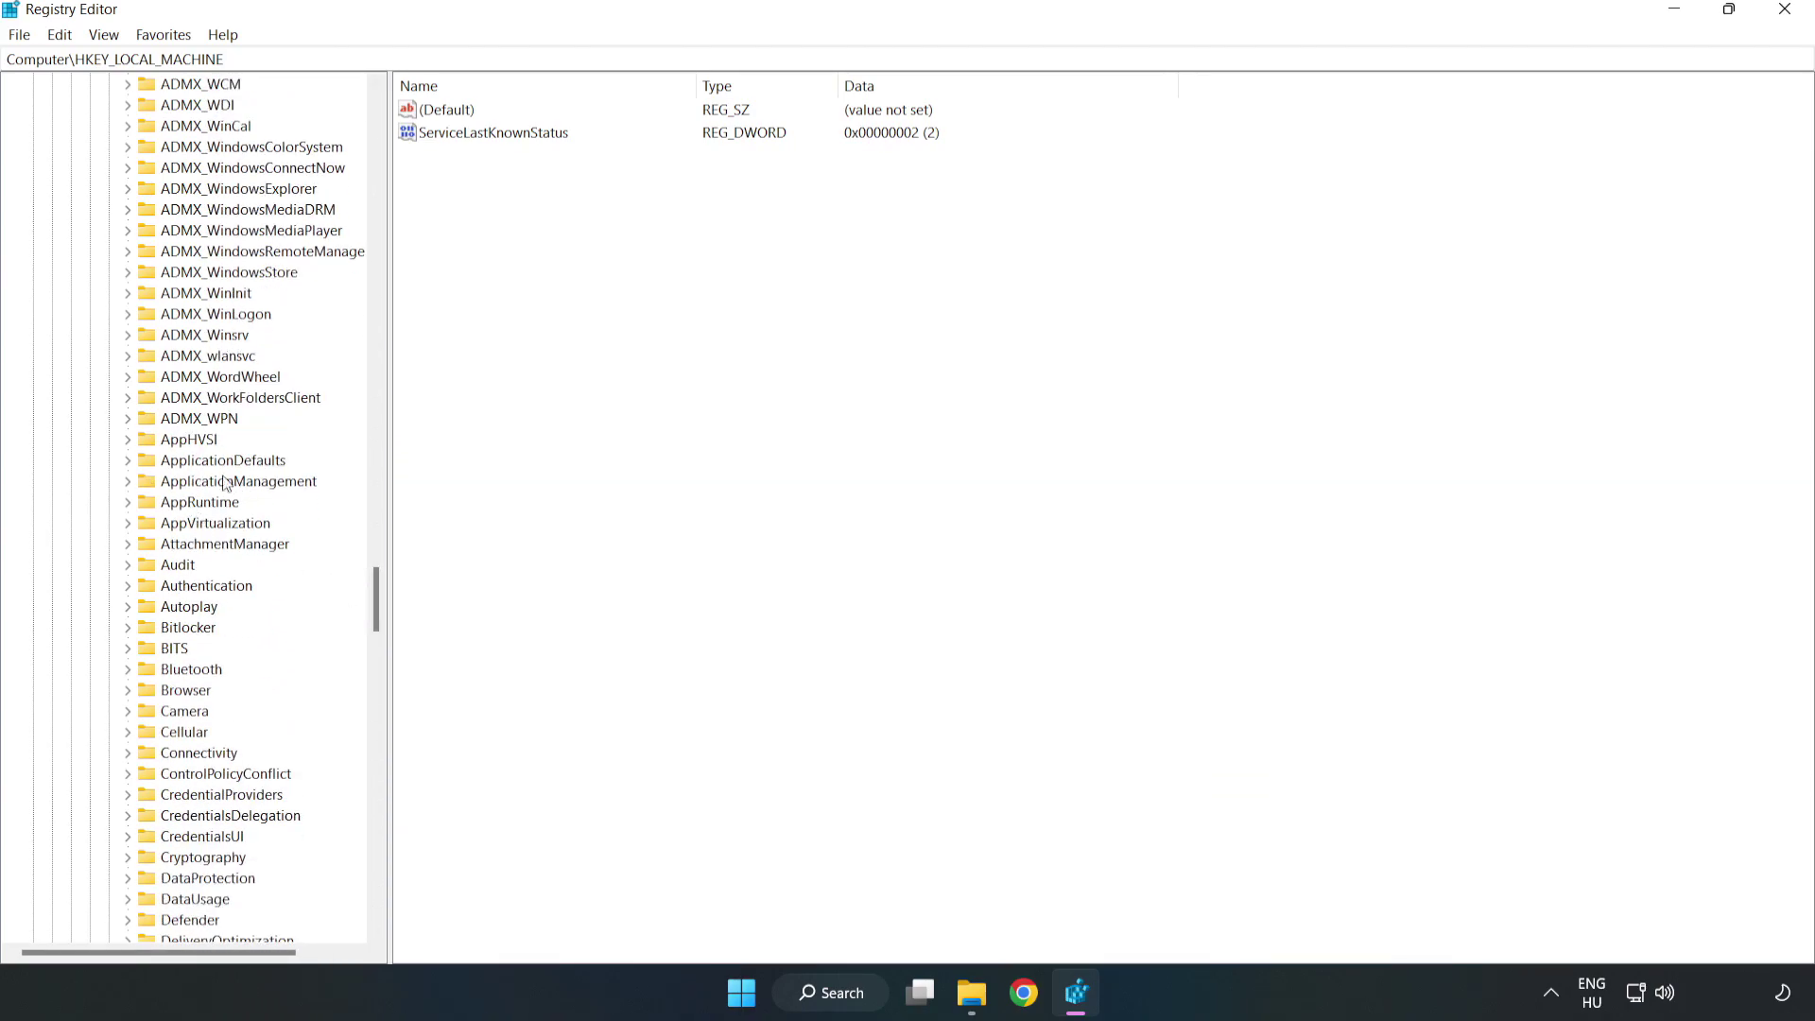
left_click(128, 481)
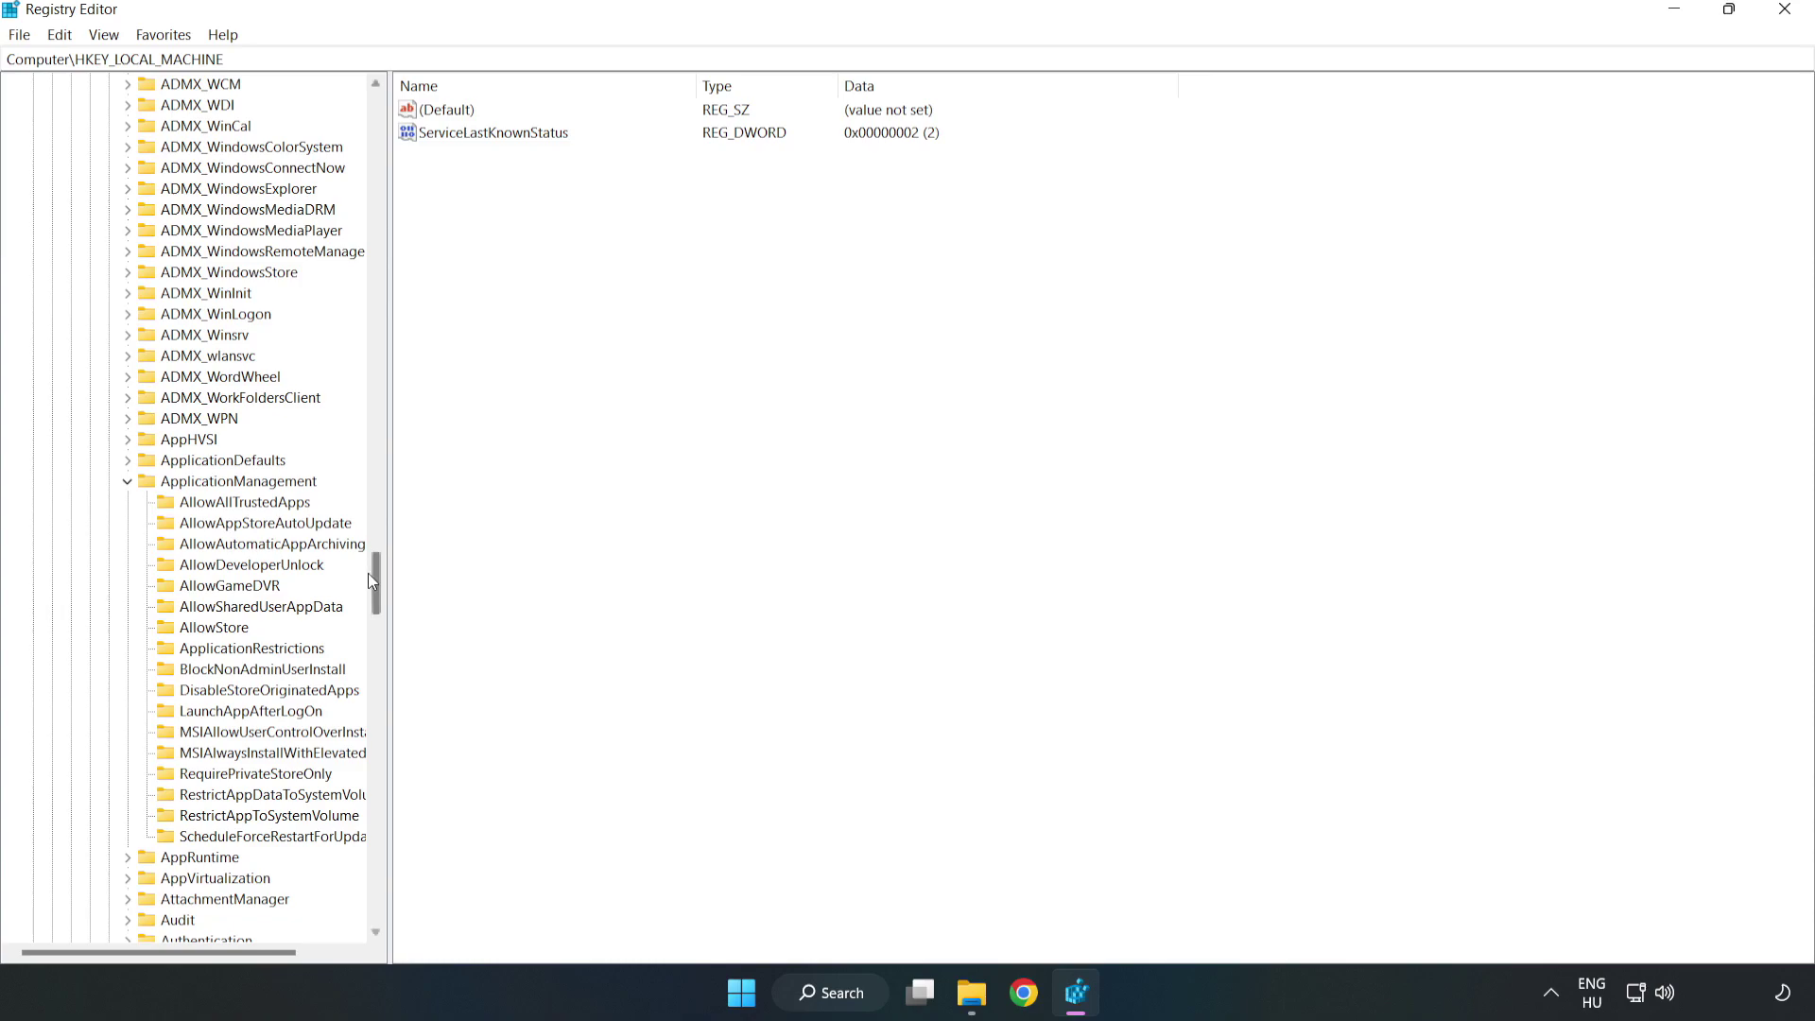
left_click(212, 588)
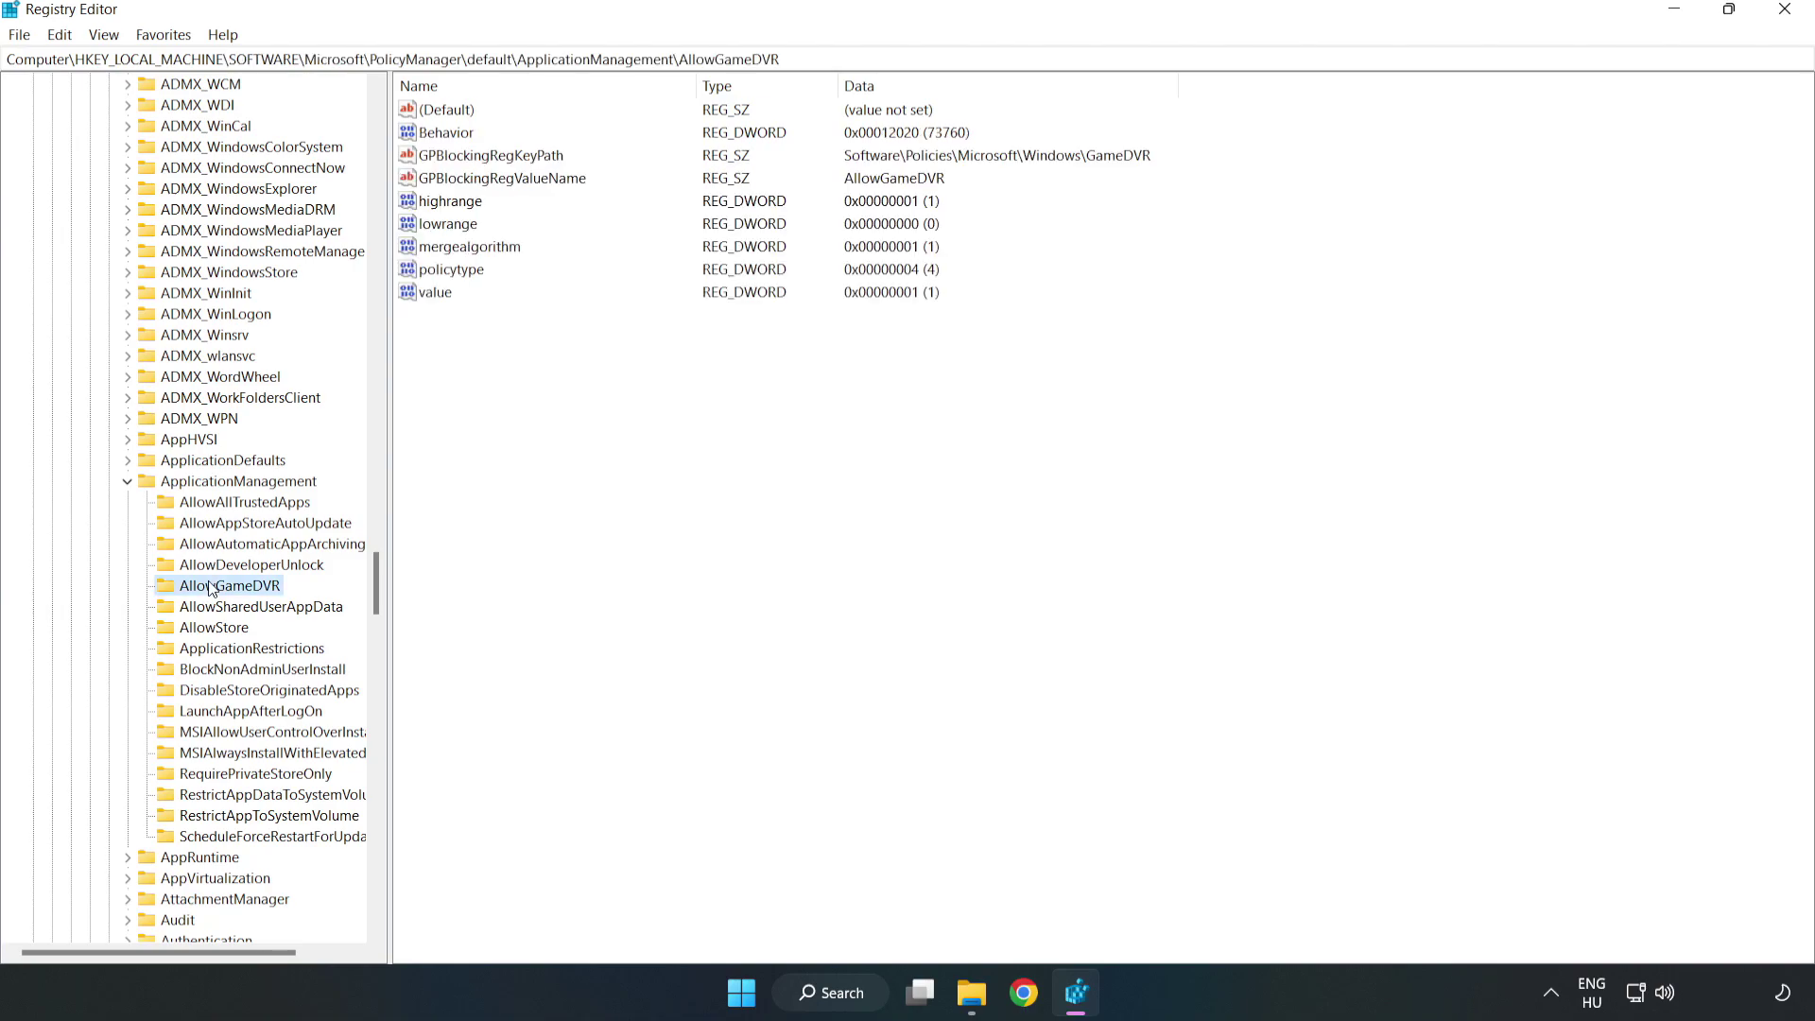
Step: Change the AllowGameDVR 'value' entry's data from 1 to 0 and close Registry Editor
left_click(427, 292)
right_click(446, 300)
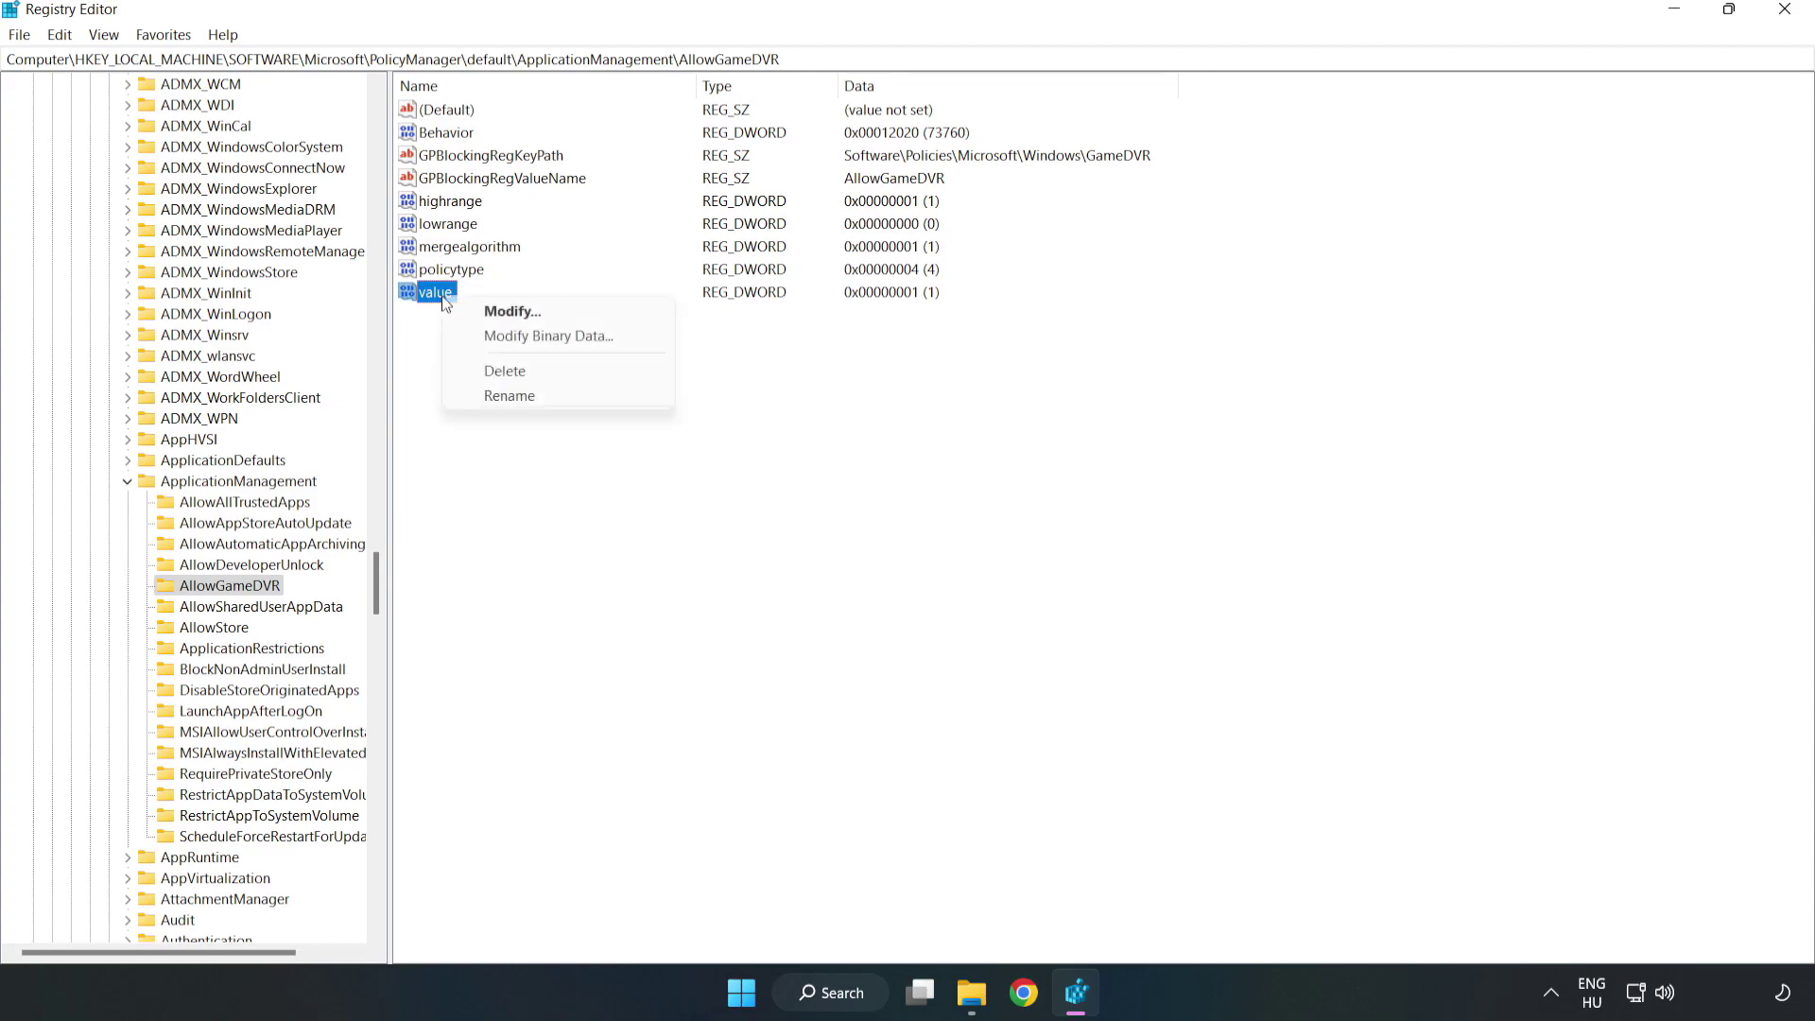
left_click(521, 316)
left_click_drag(349, 142, 924, 384)
key("BackSpace")
type("0")
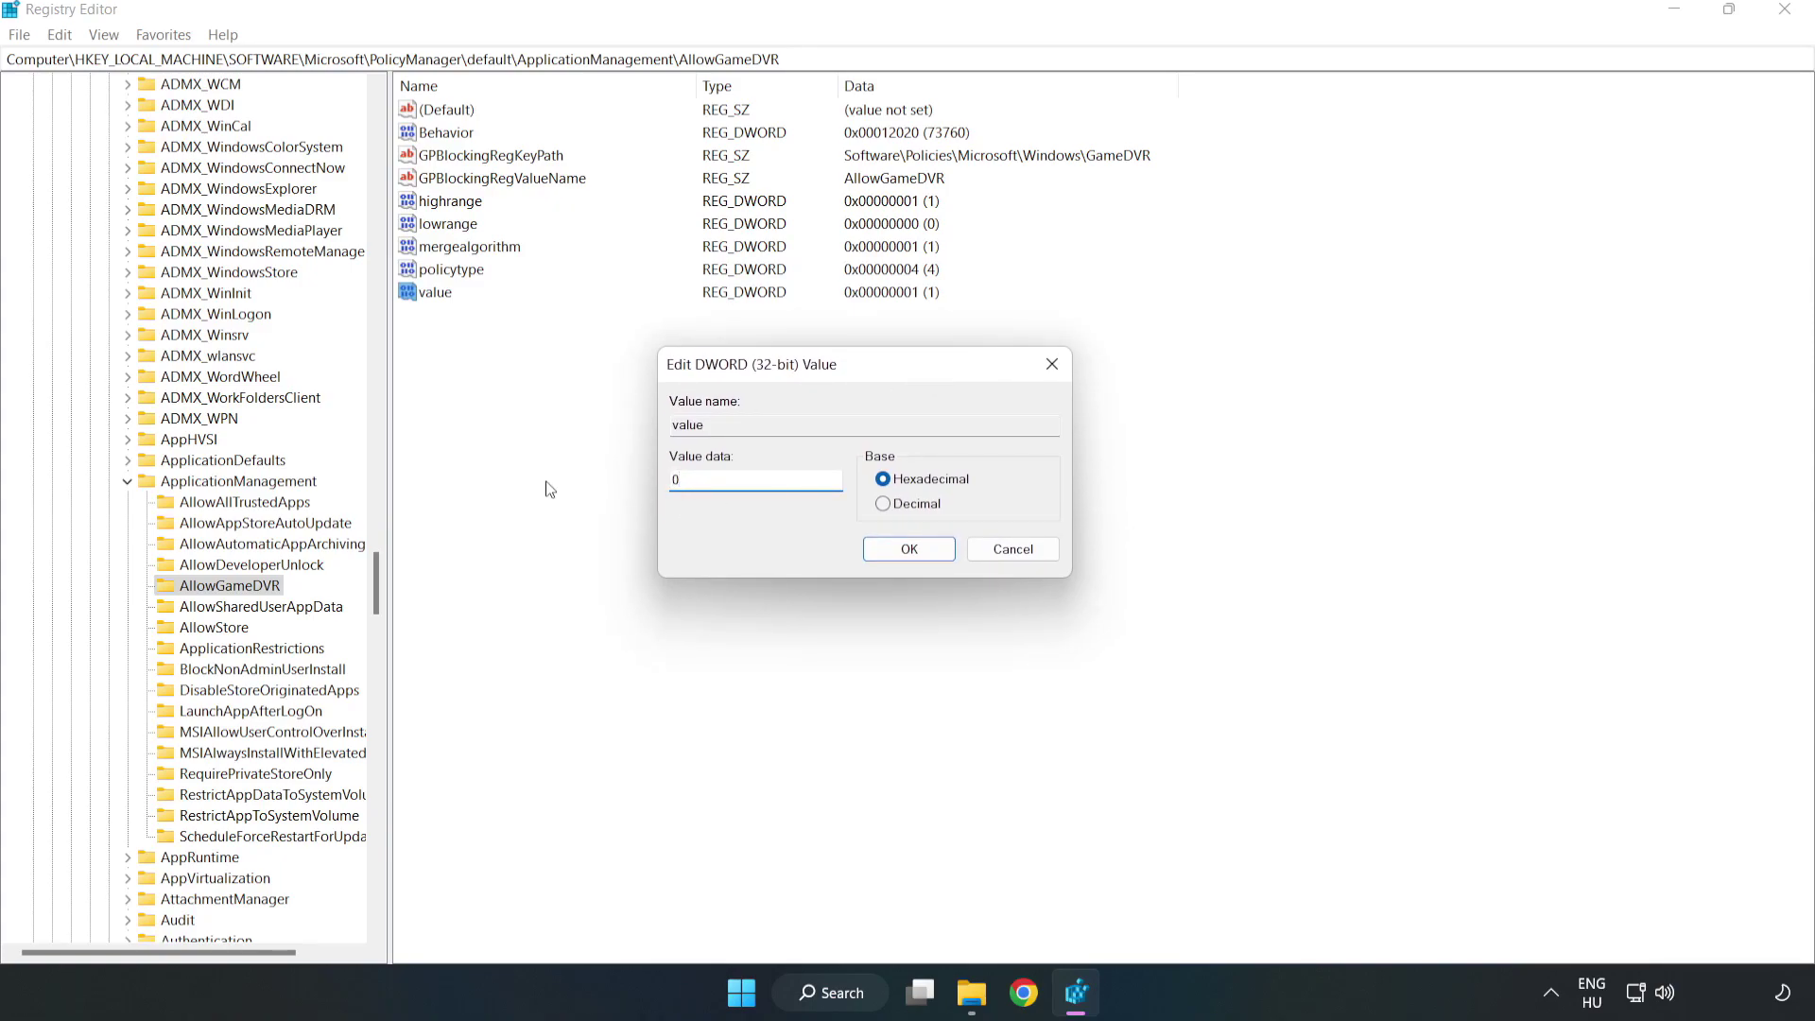
left_click(905, 551)
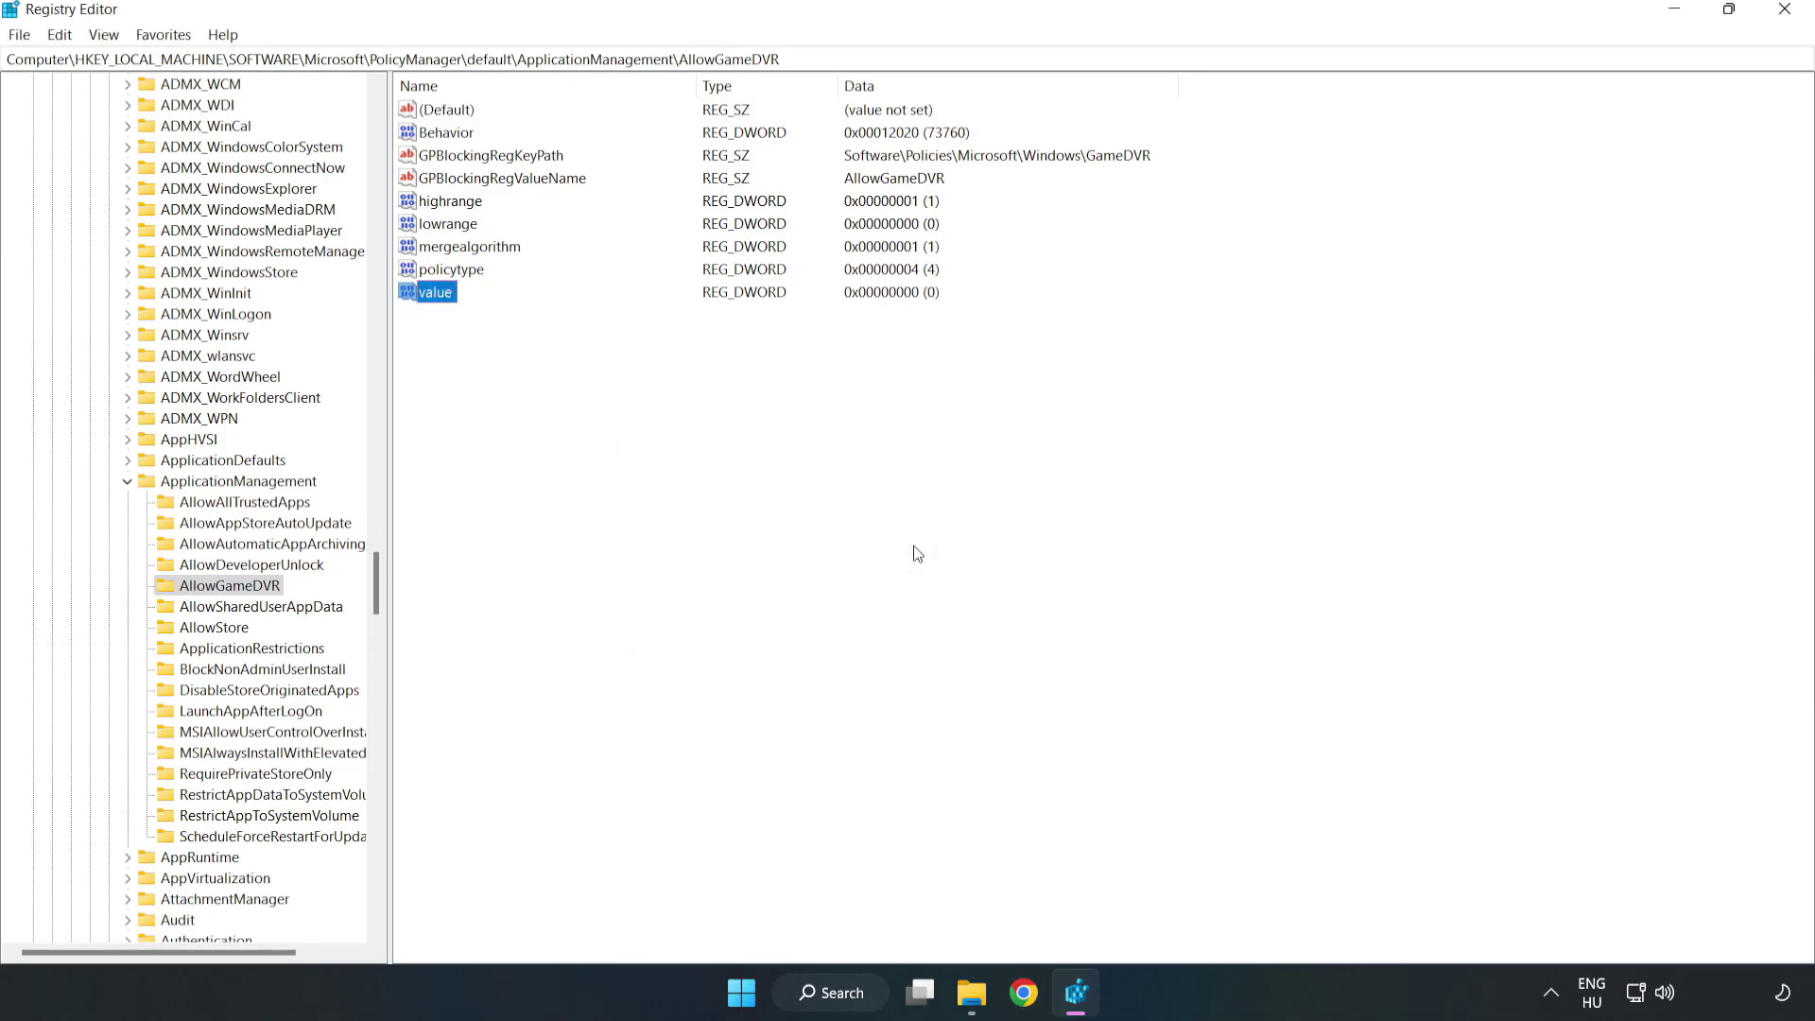
left_click(1785, 14)
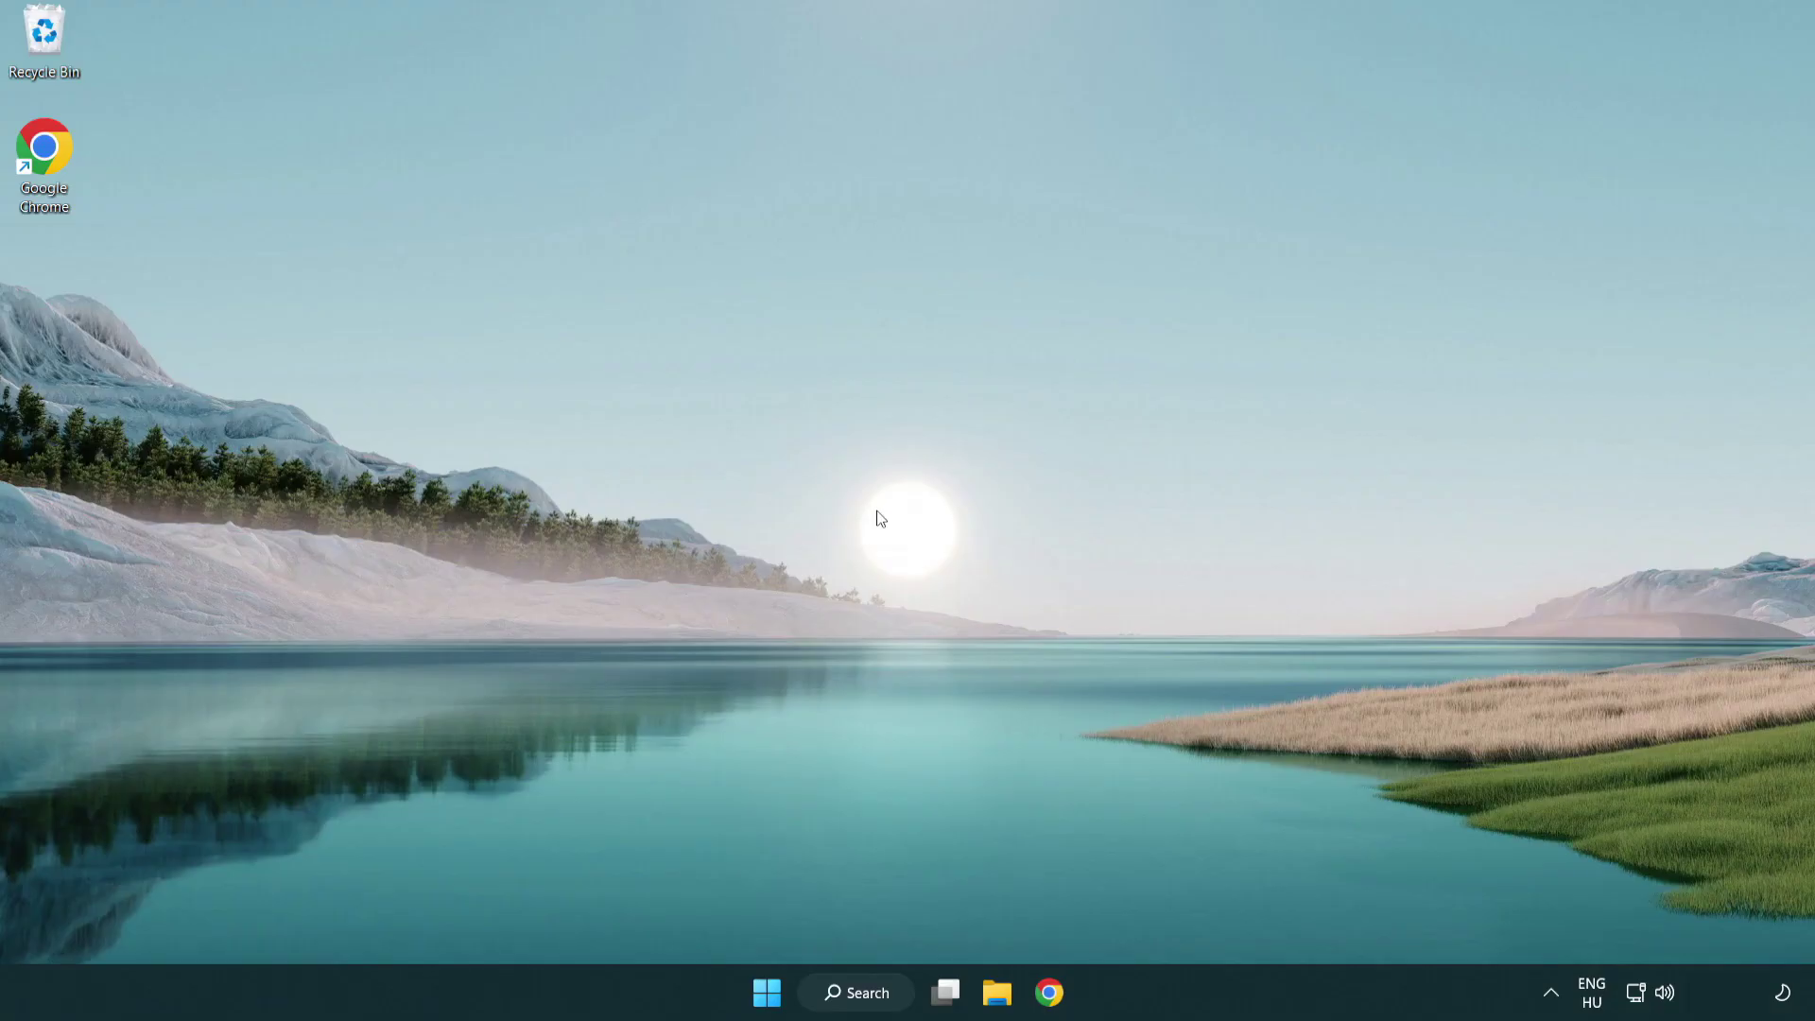
Step: In Chrome, download dxwebsetup.exe from the DirectX End-User Runtime Web Installer page
left_click(1056, 1002)
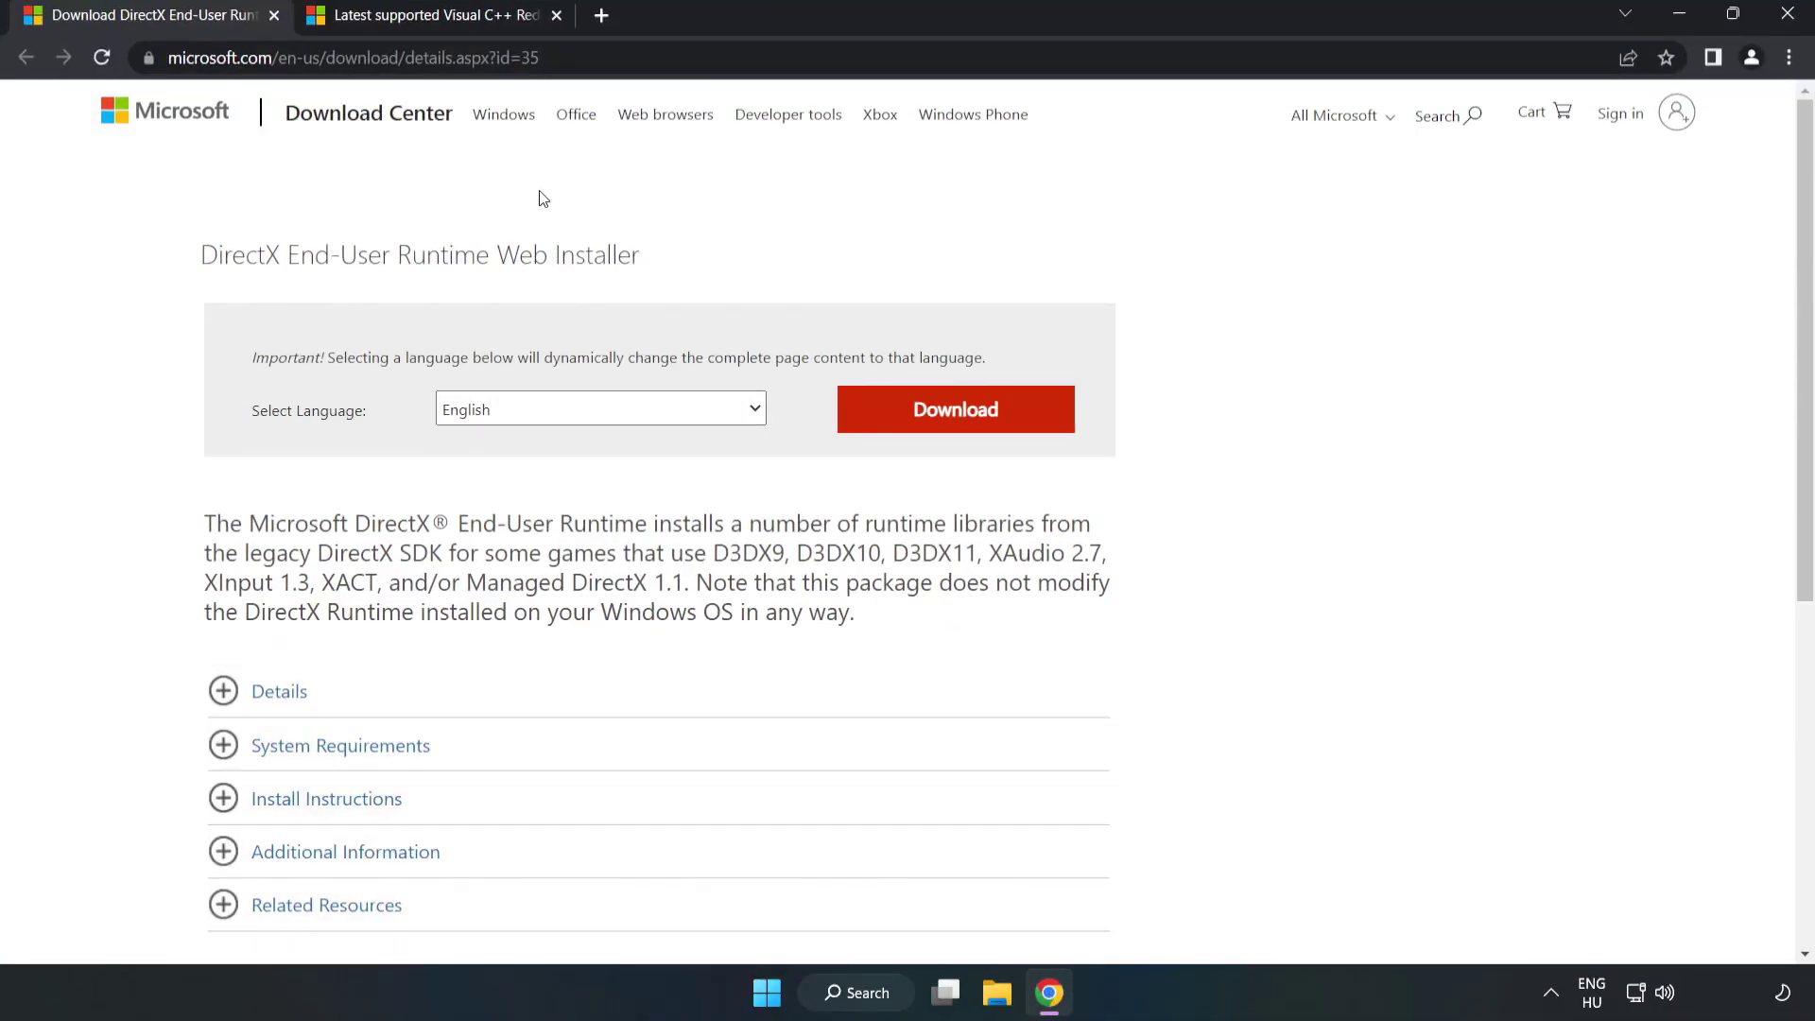
left_click(597, 54)
left_click_drag(453, 57, 597, 54)
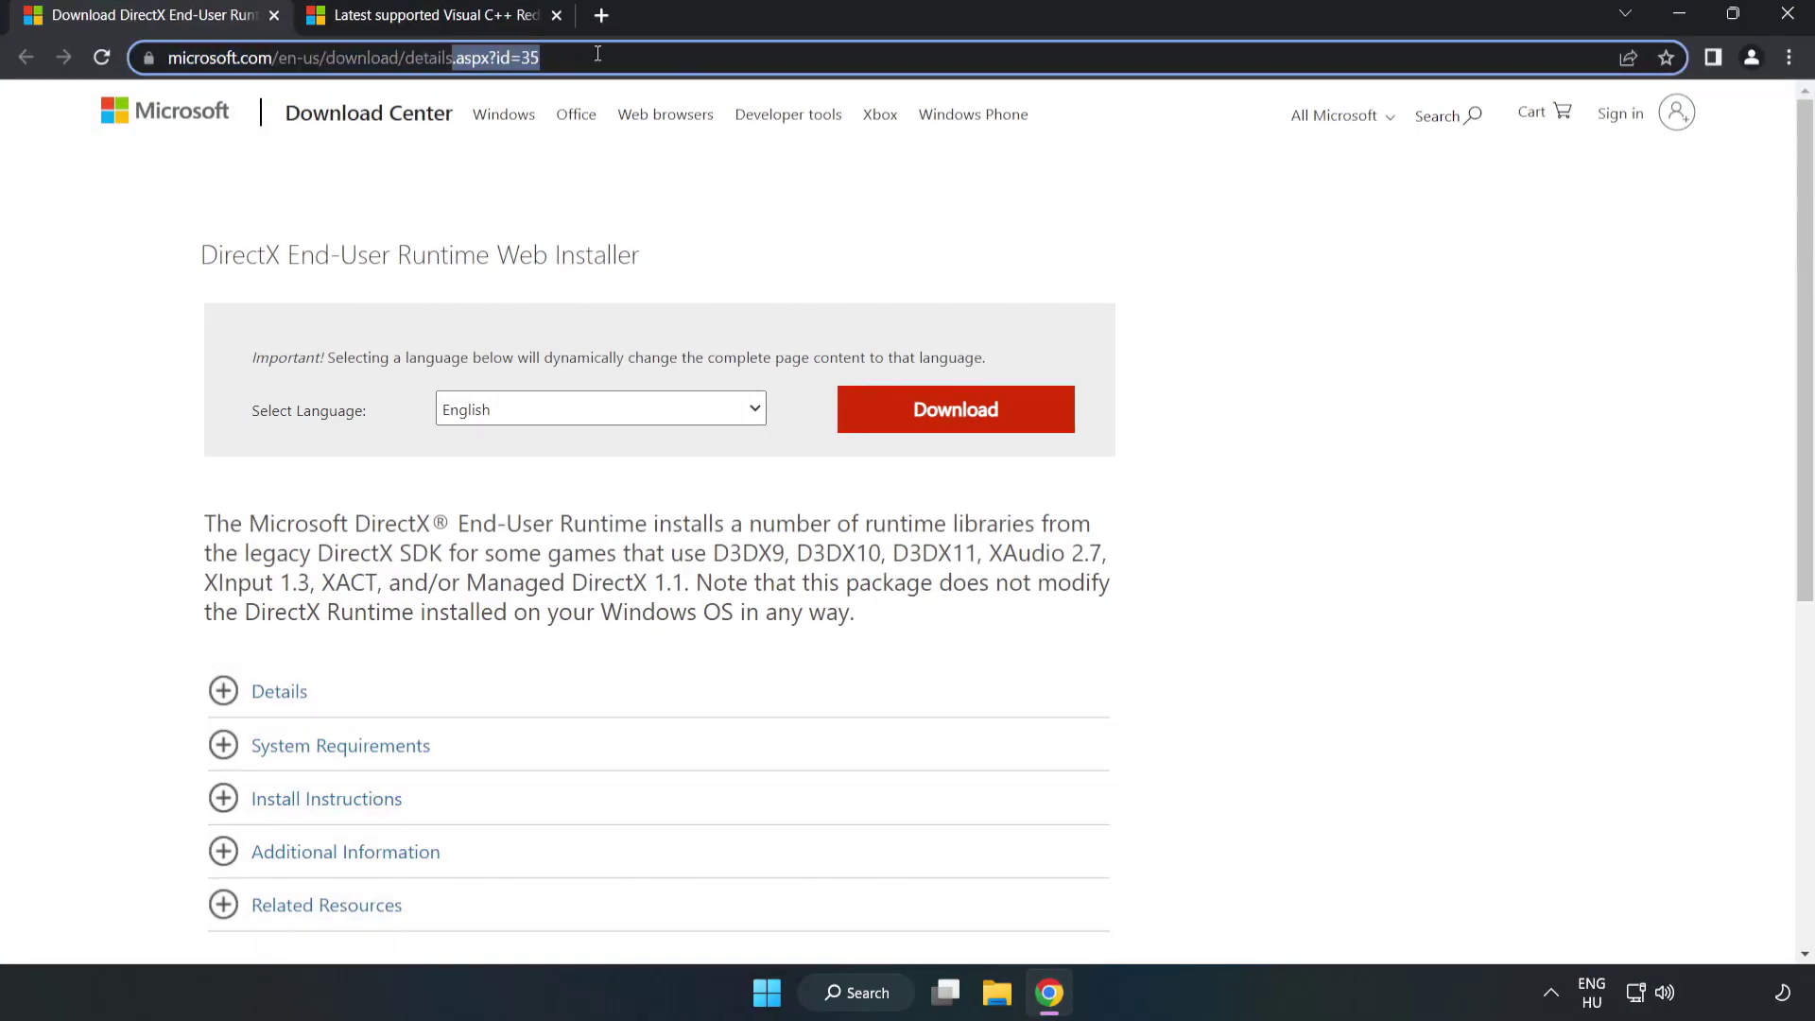
left_click(733, 215)
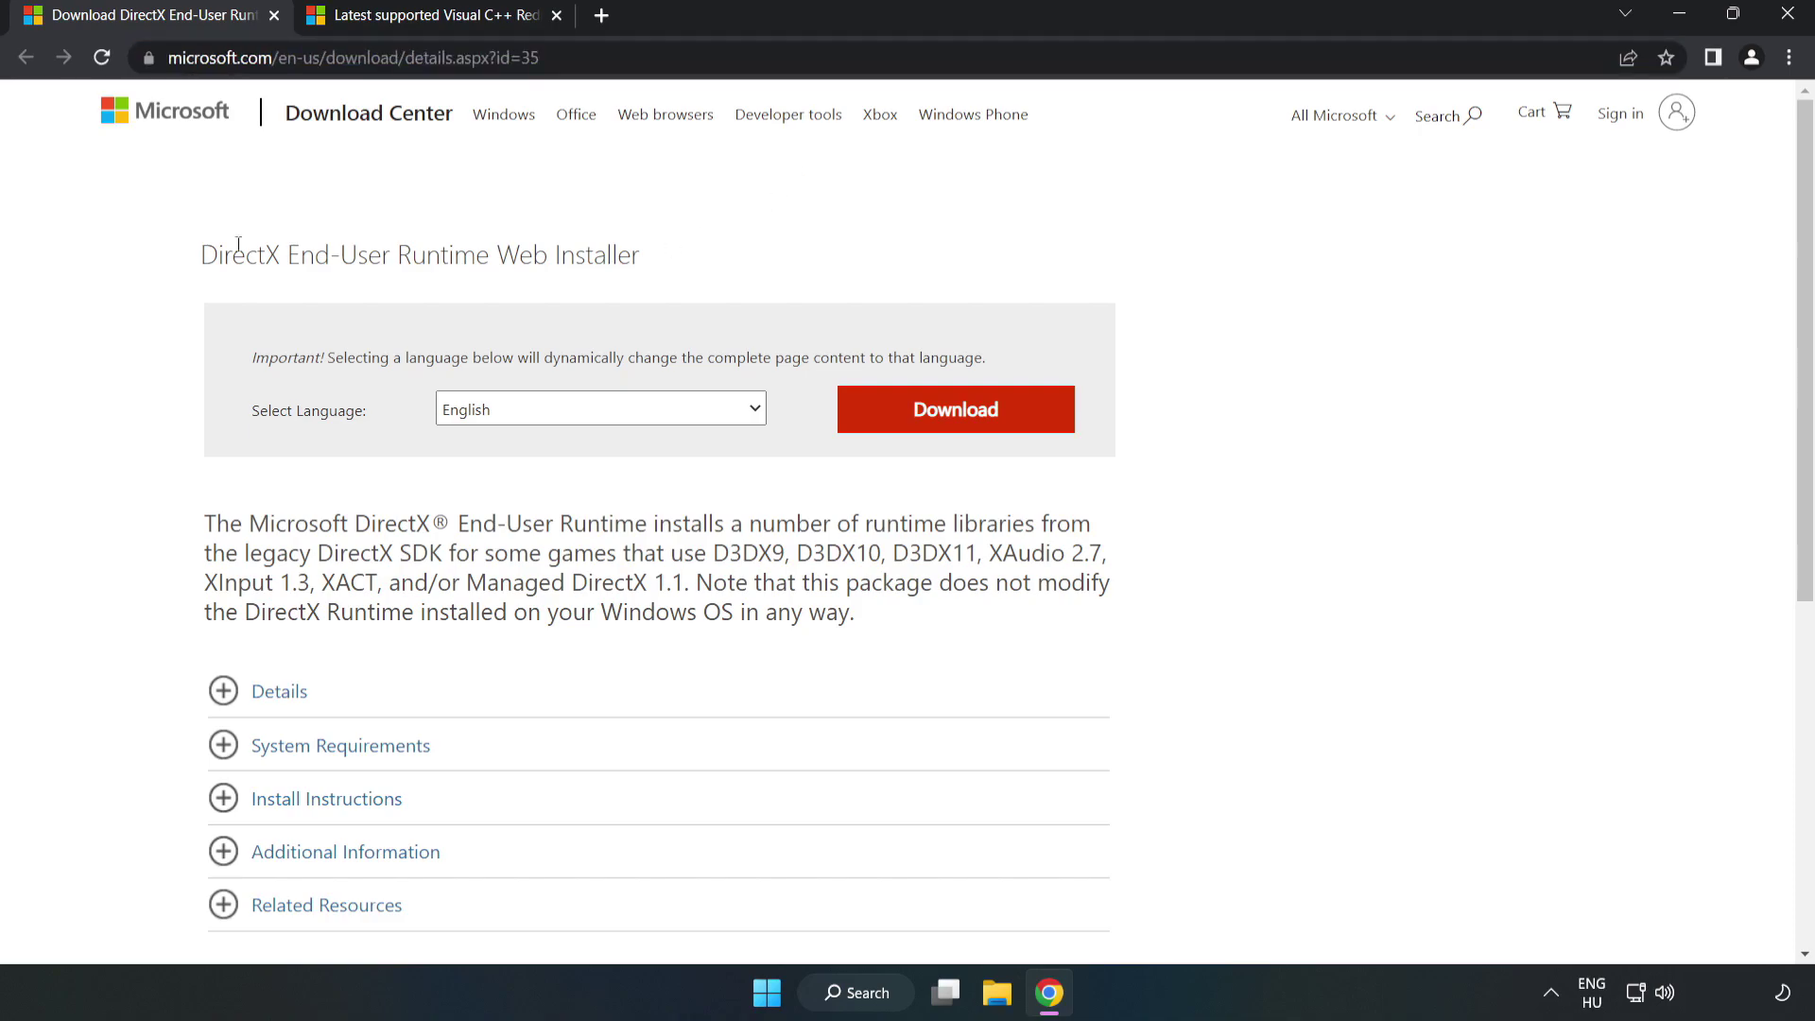
left_click(968, 432)
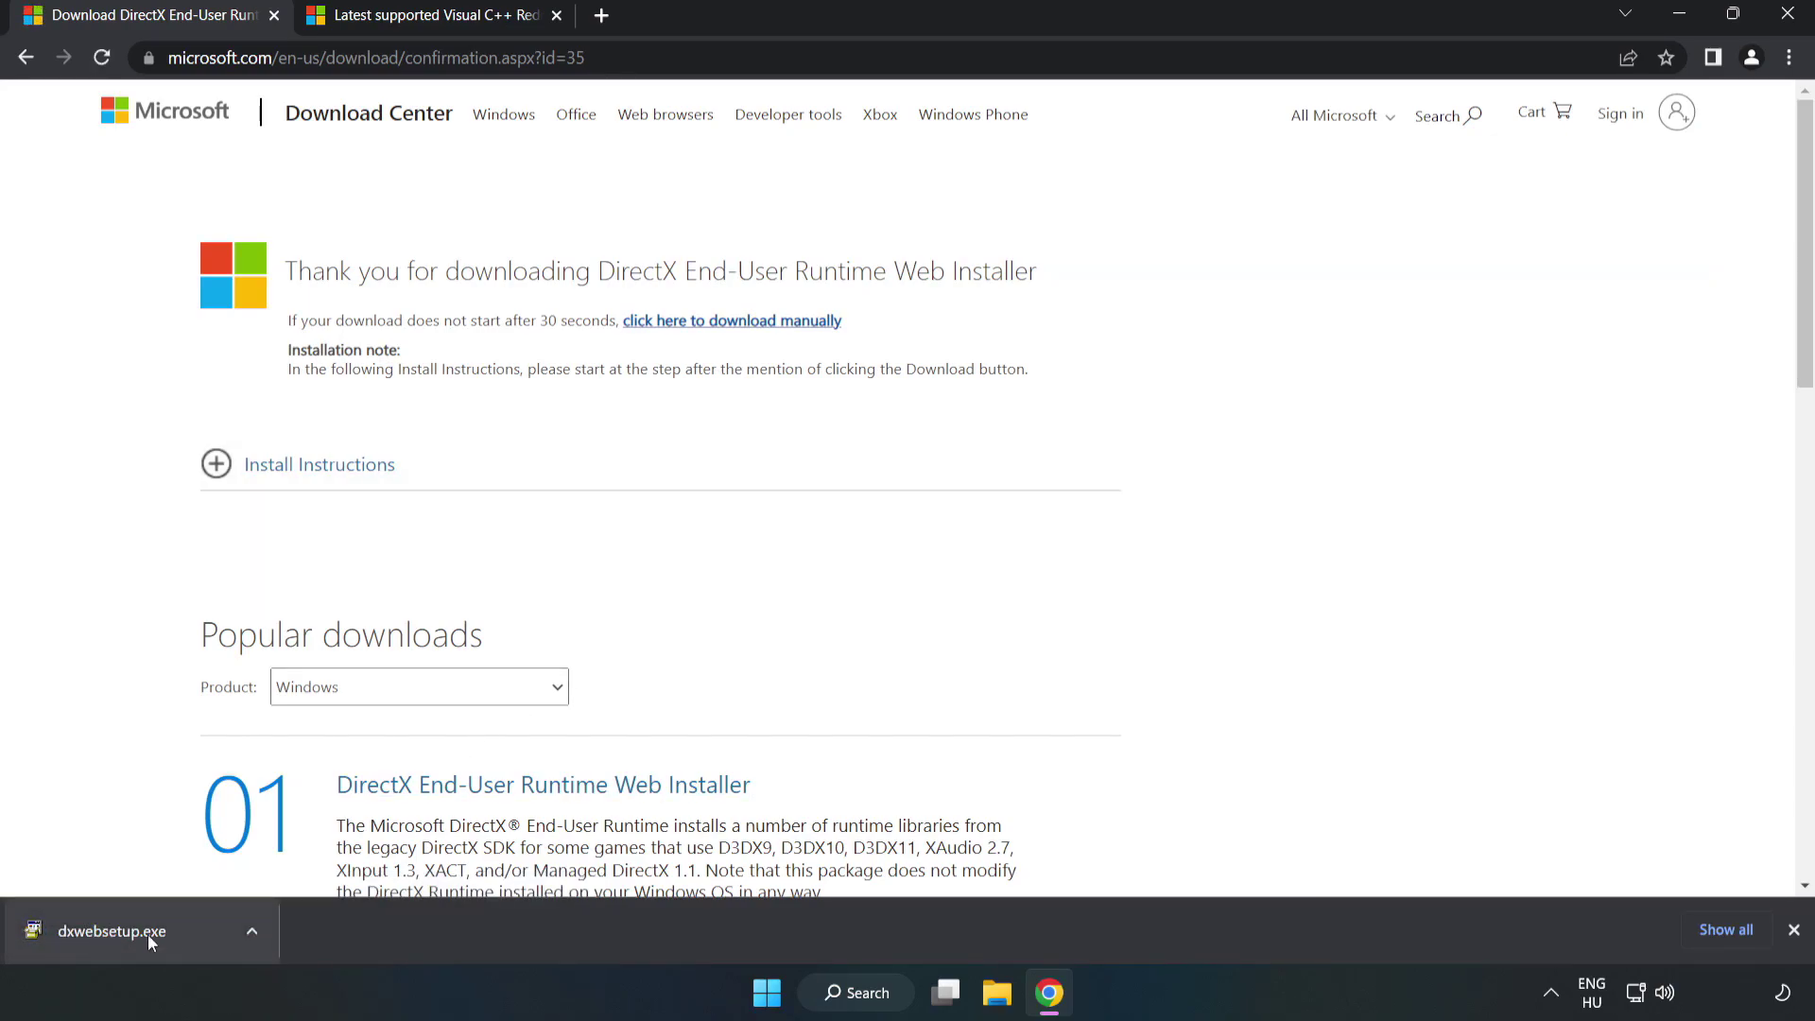
Step: Run dxwebsetup.exe, accept the license, decline the Bing Bar, and finish DirectX Setup
left_click(183, 936)
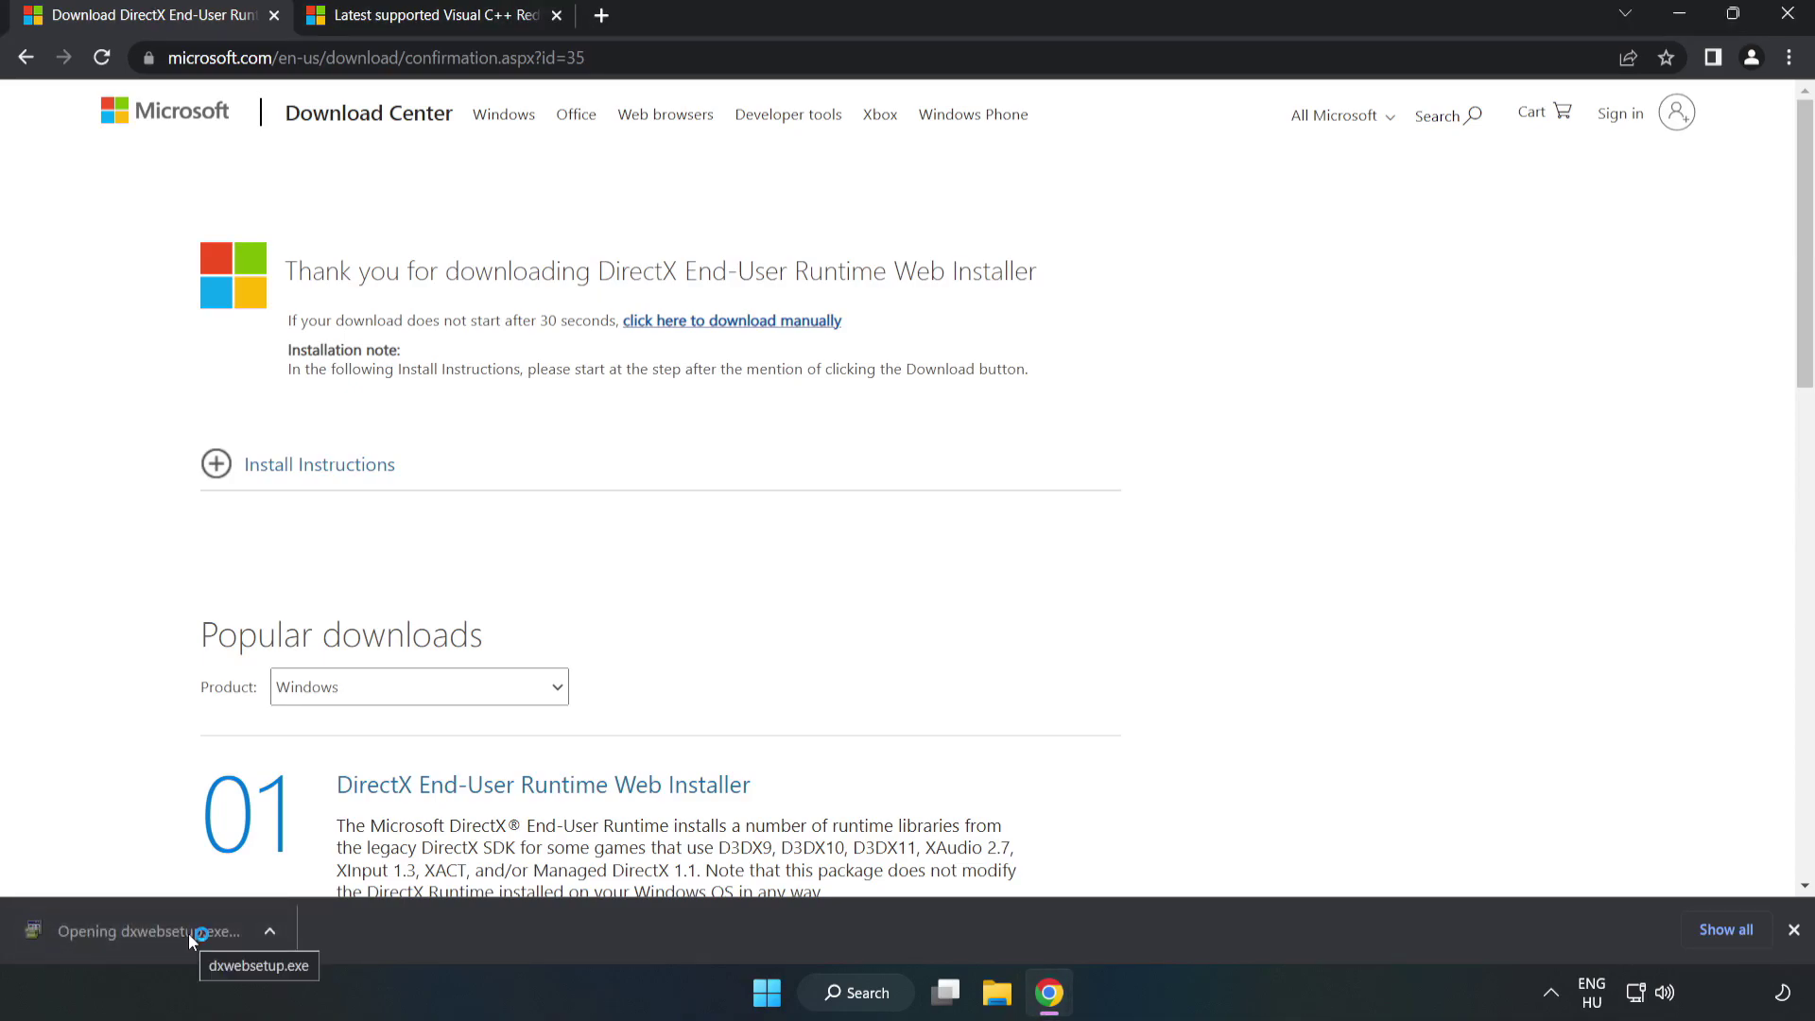
left_click_drag(413, 178, 866, 265)
left_click_drag(1169, 446, 1168, 553)
left_click(829, 581)
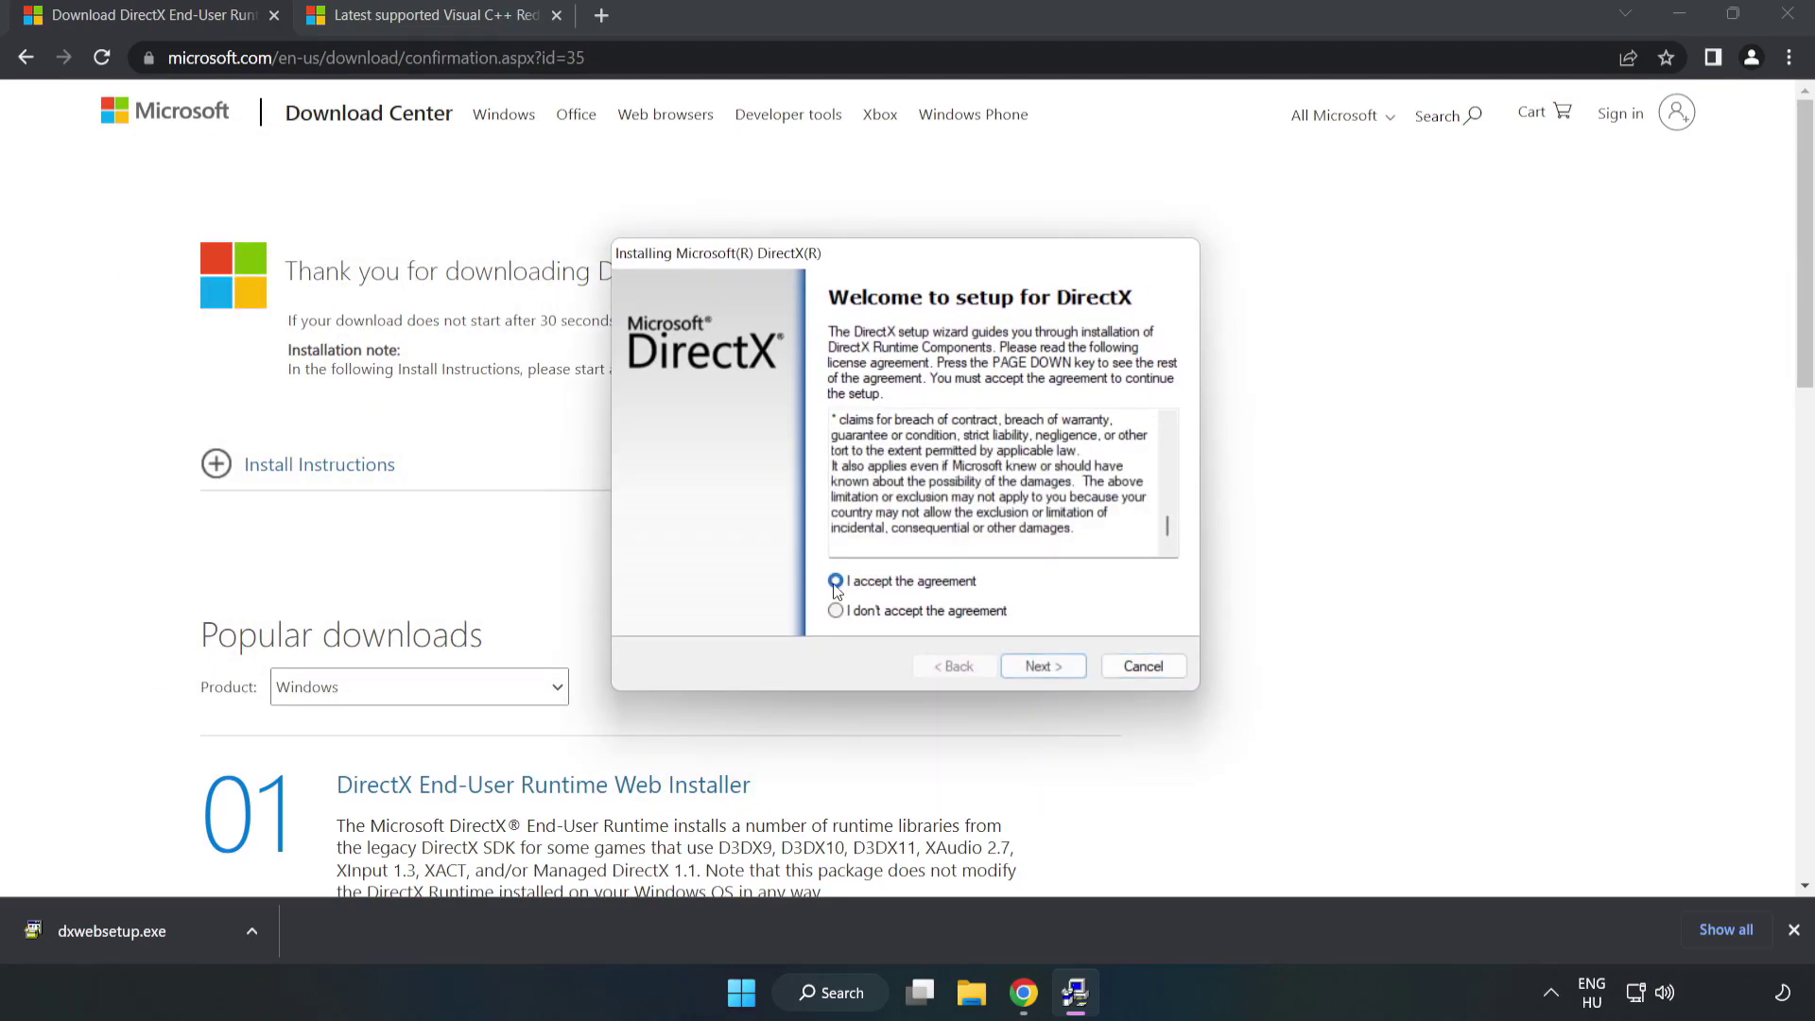
left_click(1052, 667)
left_click(819, 498)
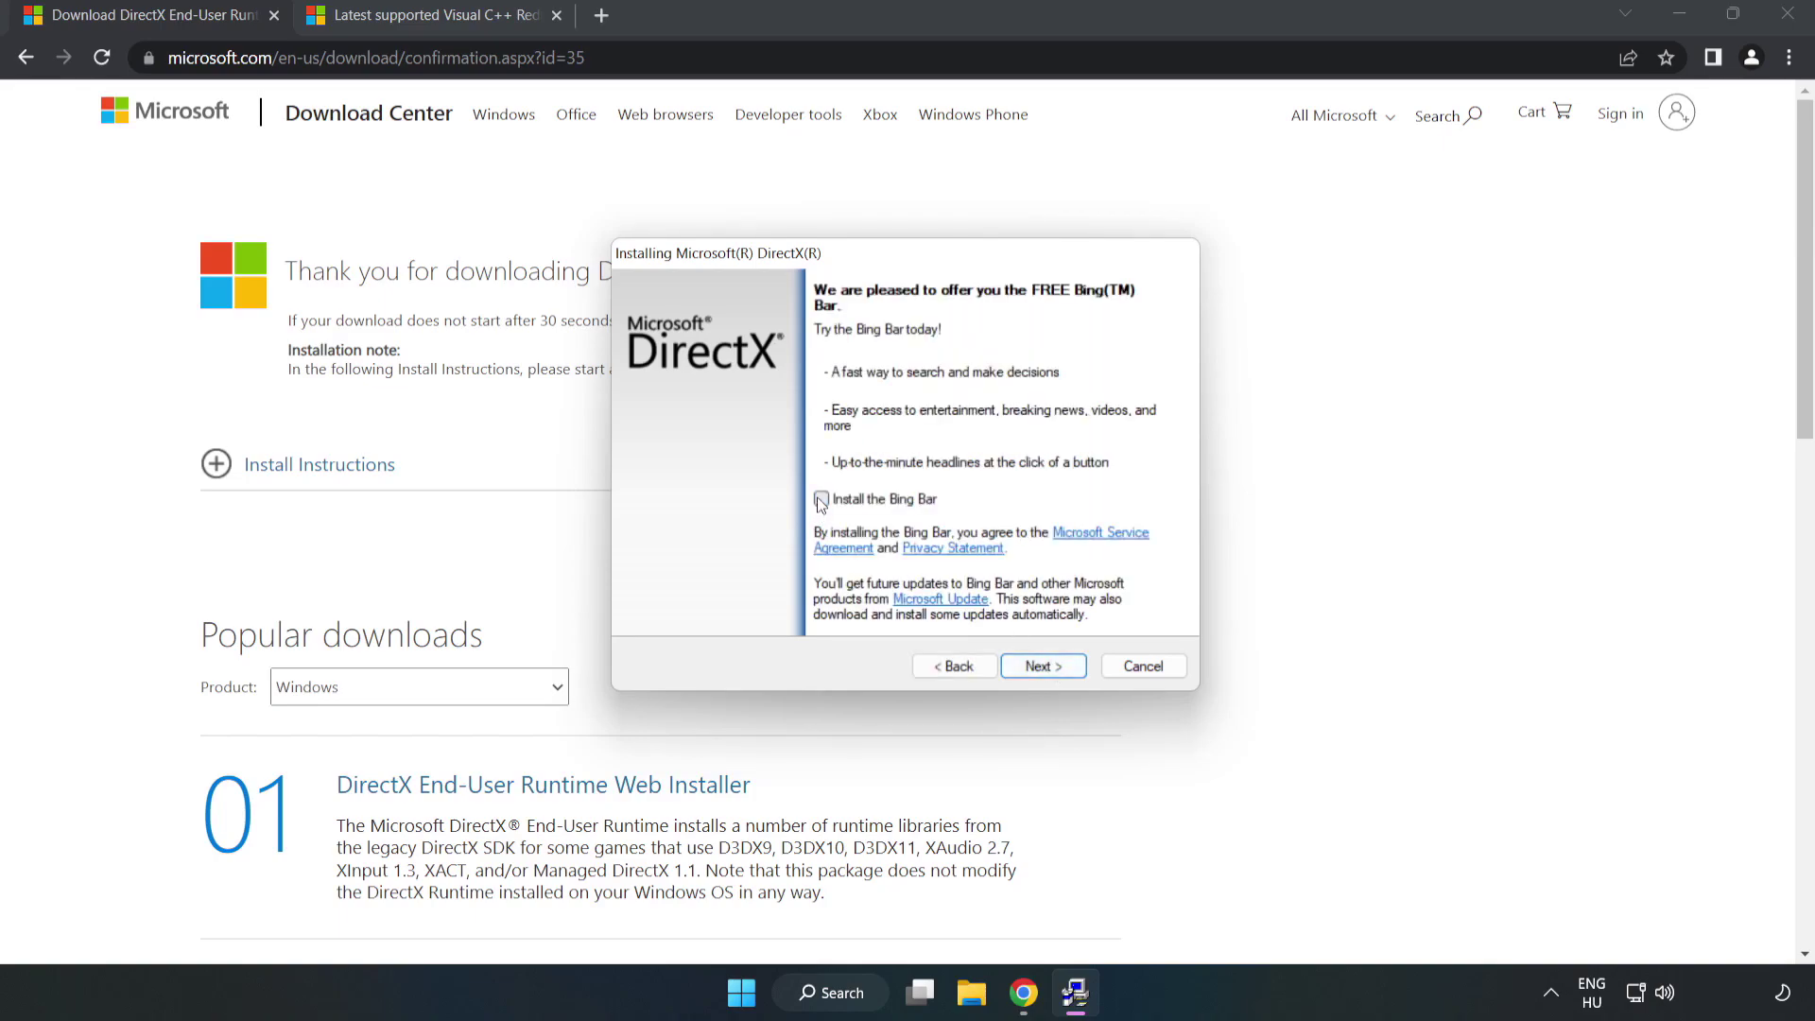
left_click(1044, 667)
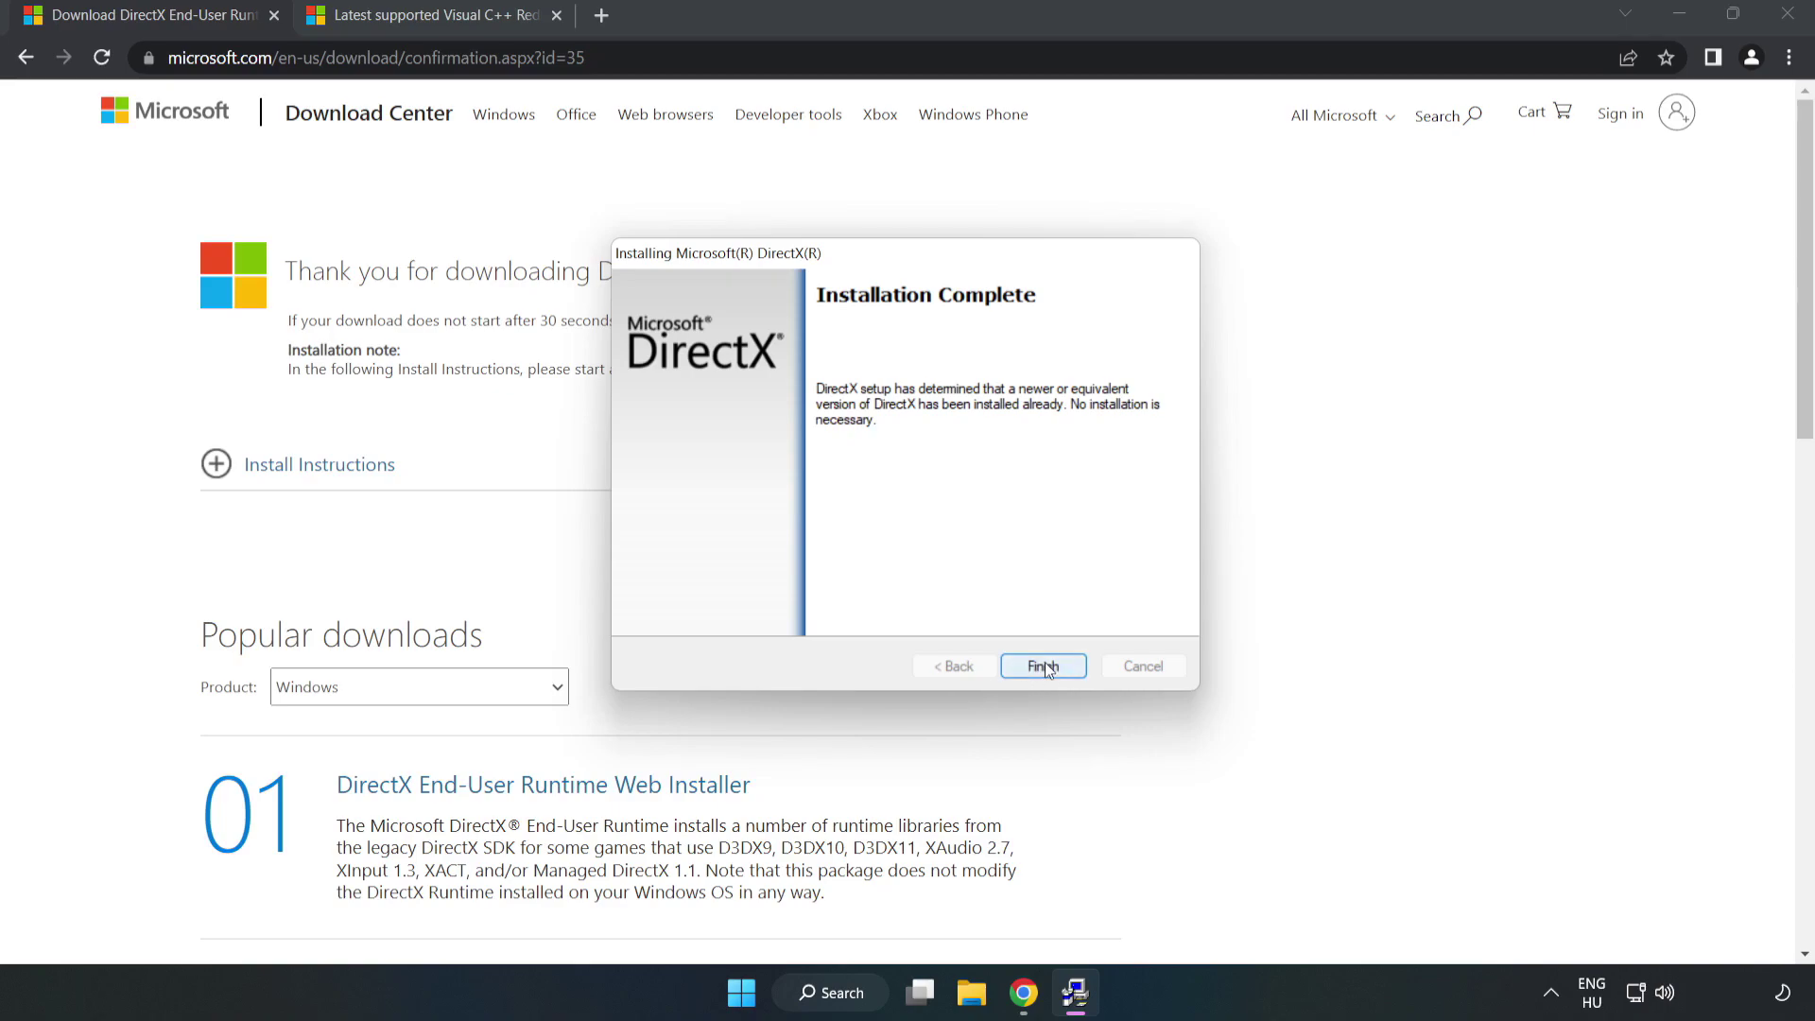
left_click(1043, 666)
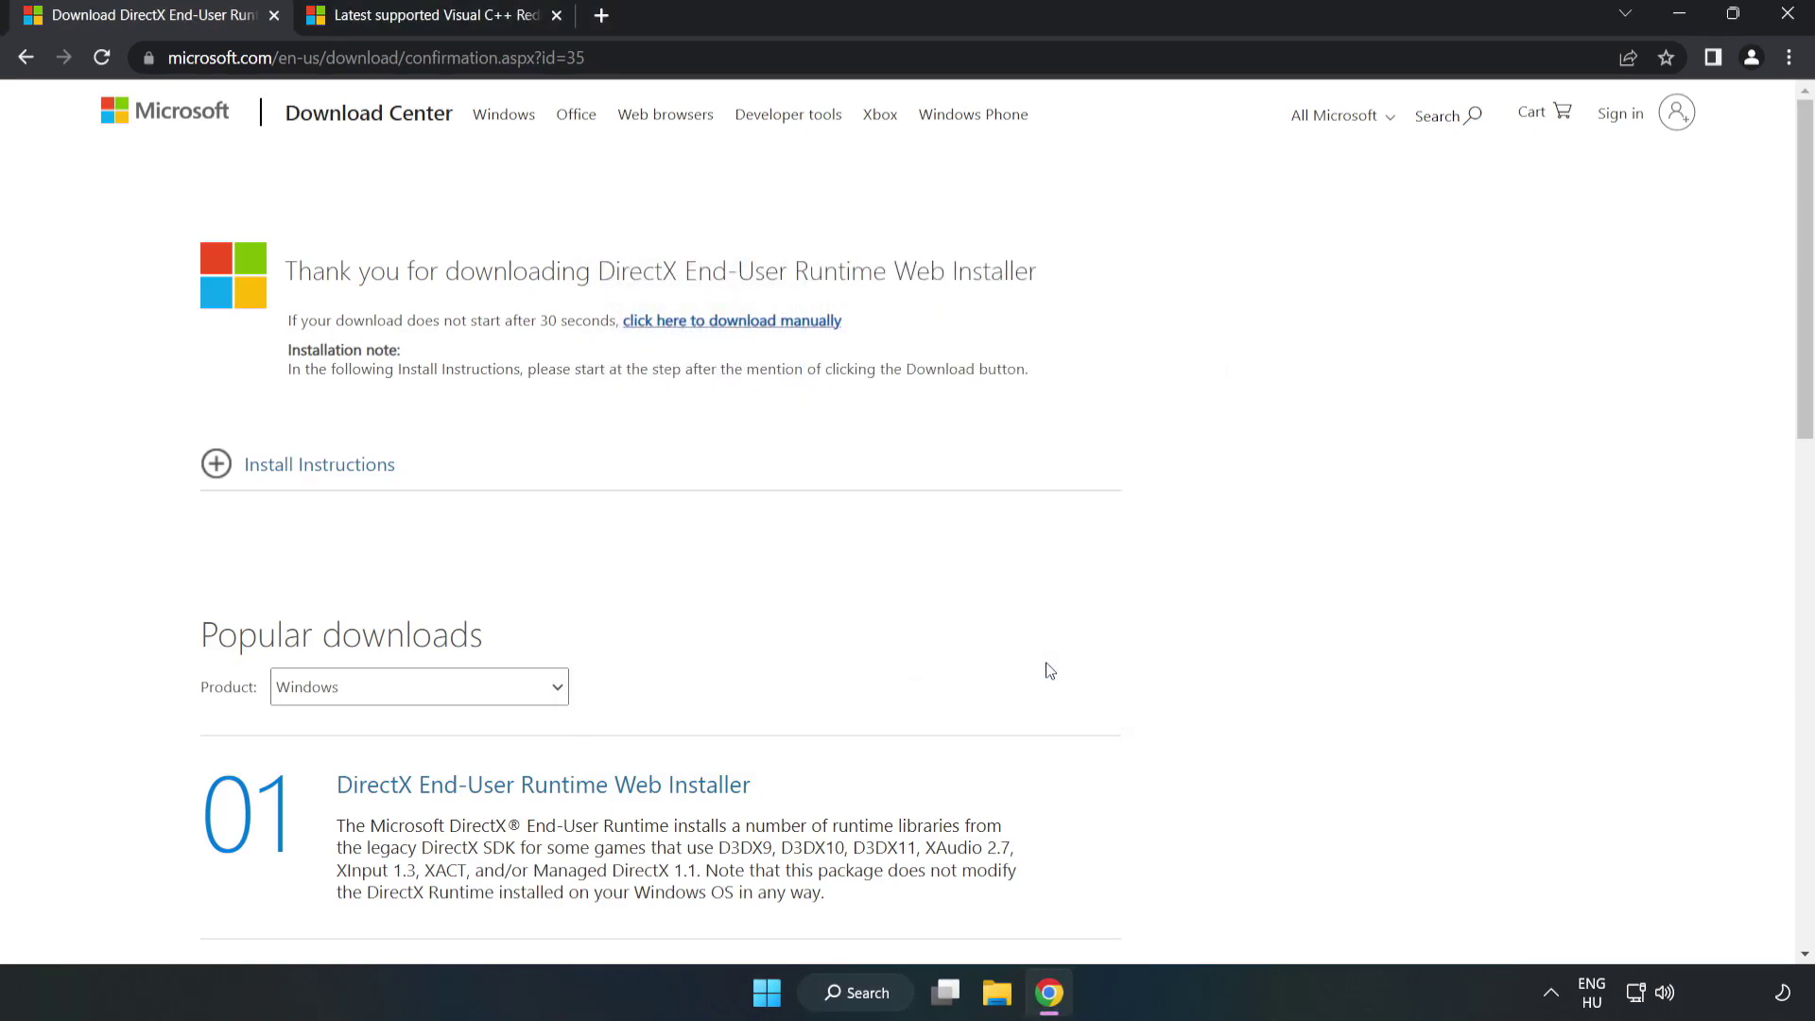